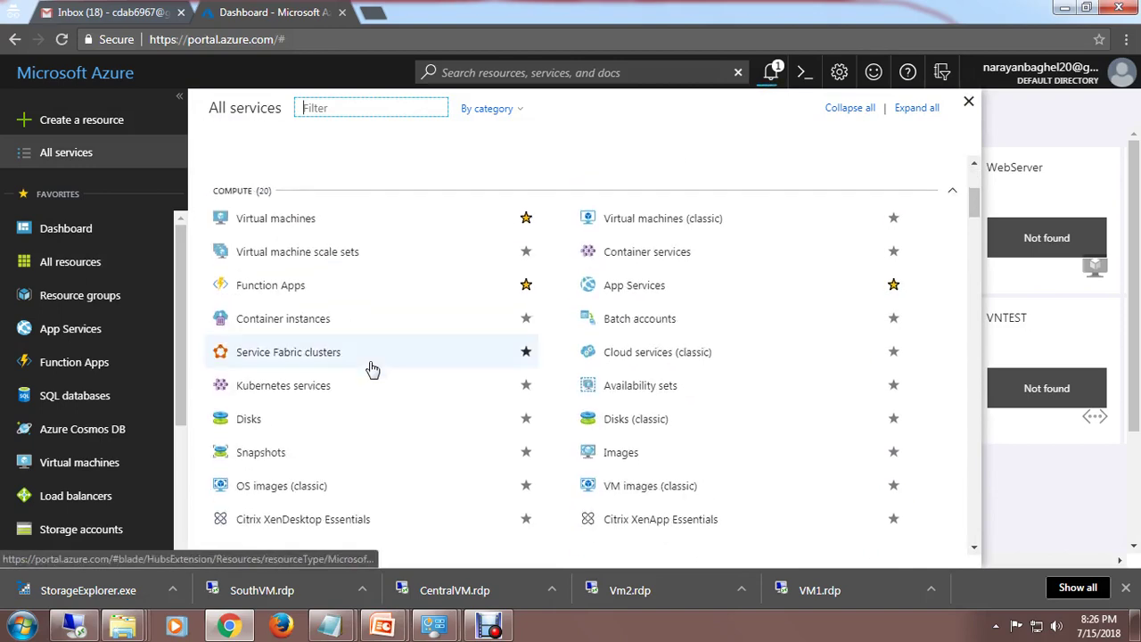
pyautogui.scroll(-3, 376, 375)
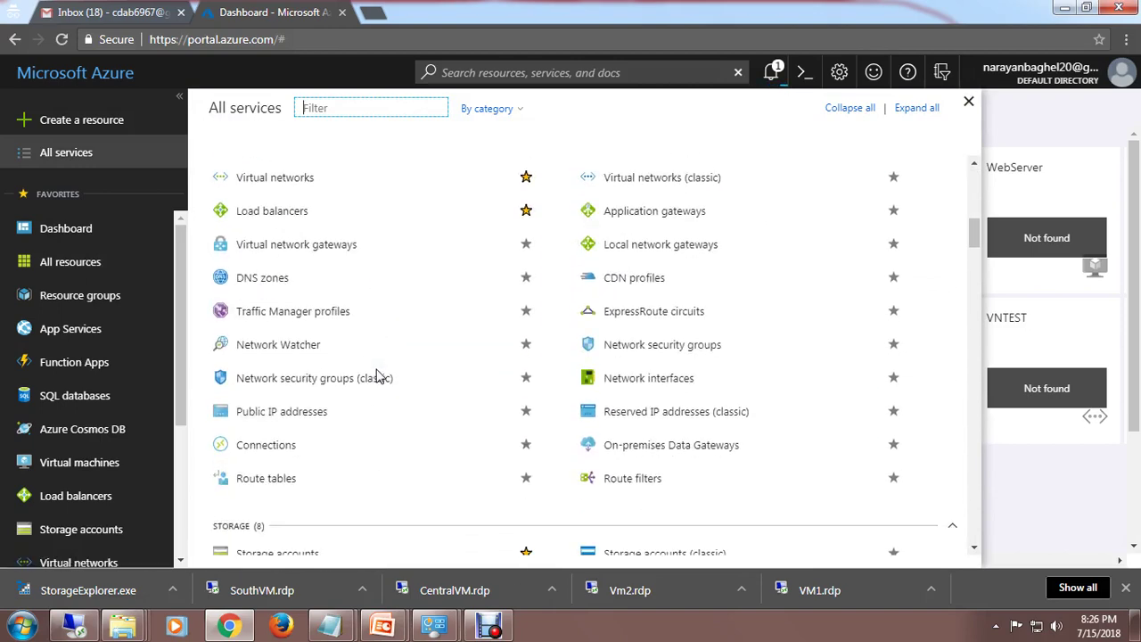
pyautogui.scroll(-2, 377, 376)
pyautogui.scroll(-4, 417, 406)
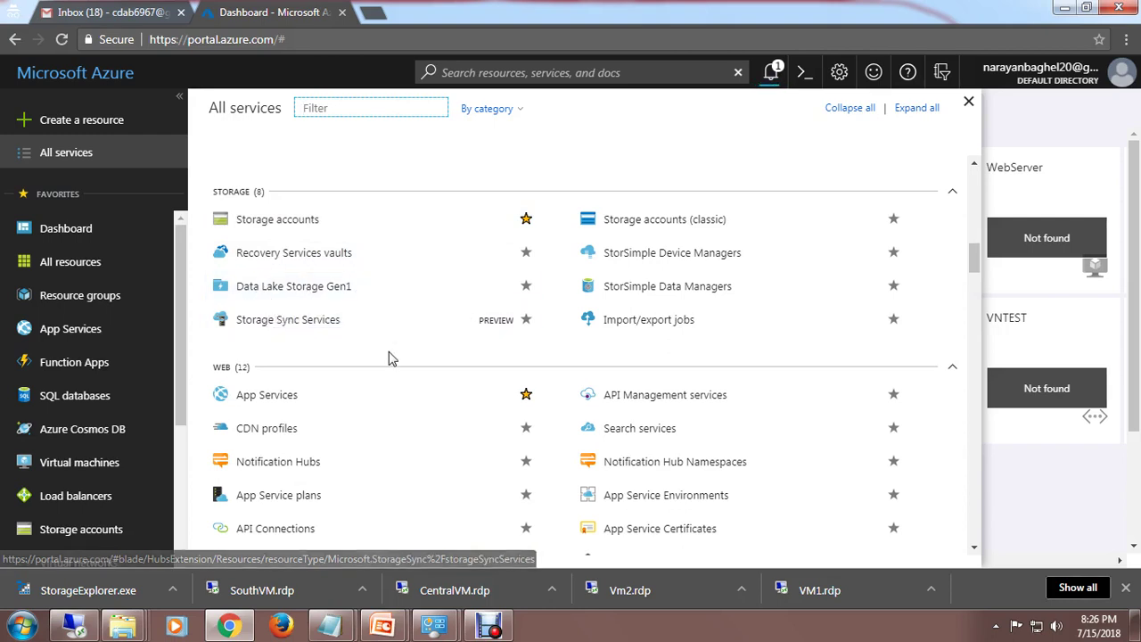
pyautogui.click(300, 254)
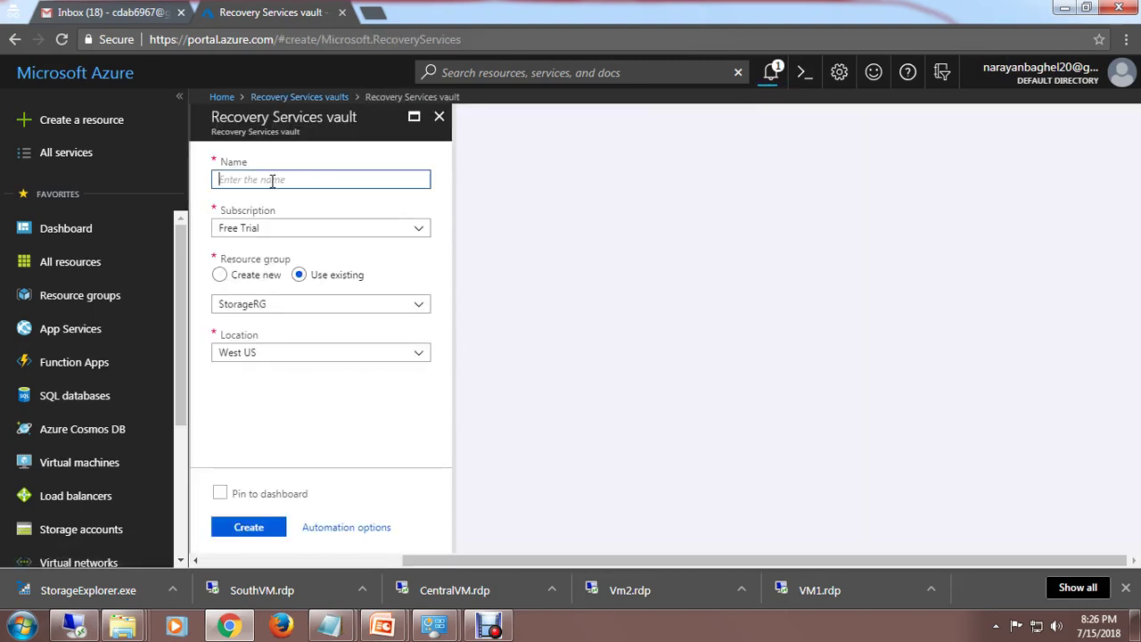
pyautogui.write('Recov')
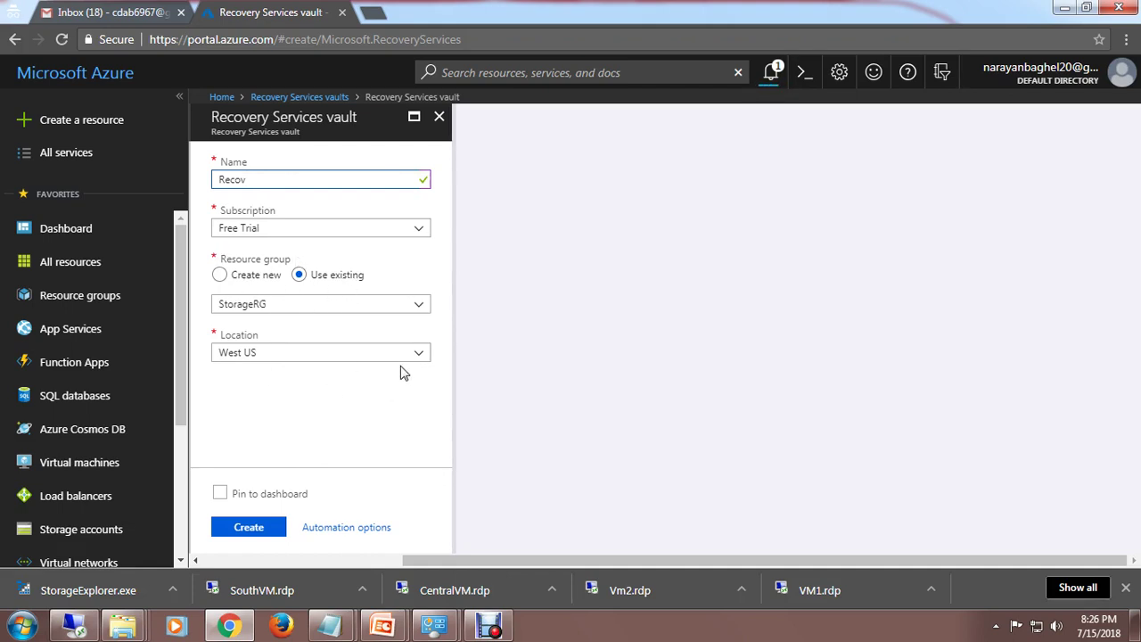
pyautogui.click(421, 354)
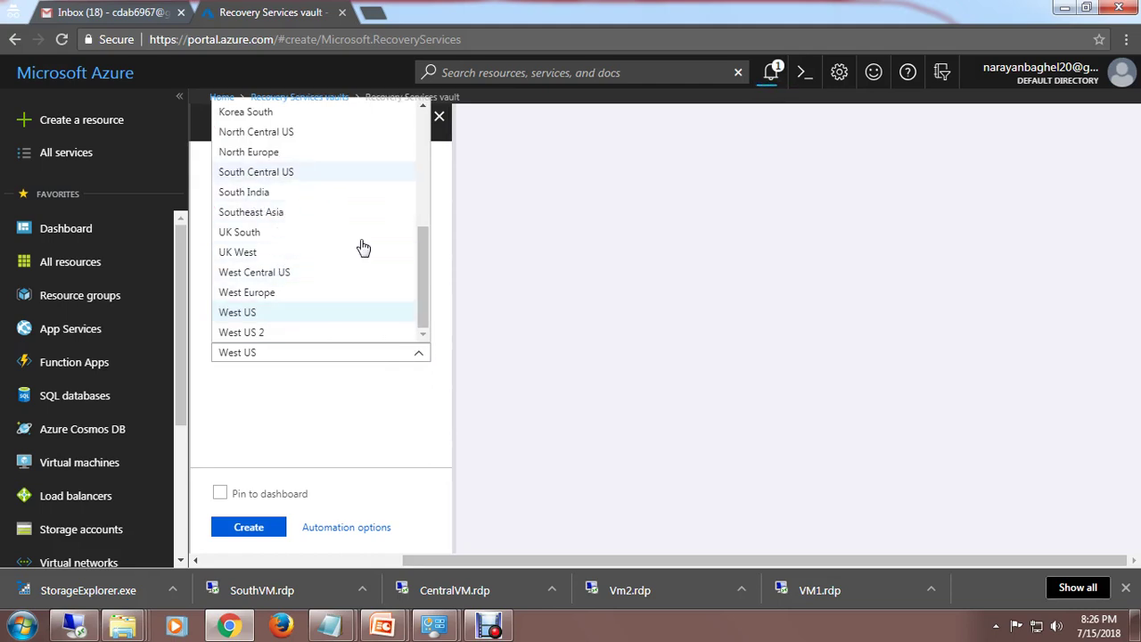
pyautogui.moveTo(425, 318)
pyautogui.mouseDown()
pyautogui.moveTo(424, 304)
pyautogui.moveTo(422, 332)
pyautogui.mouseUp()
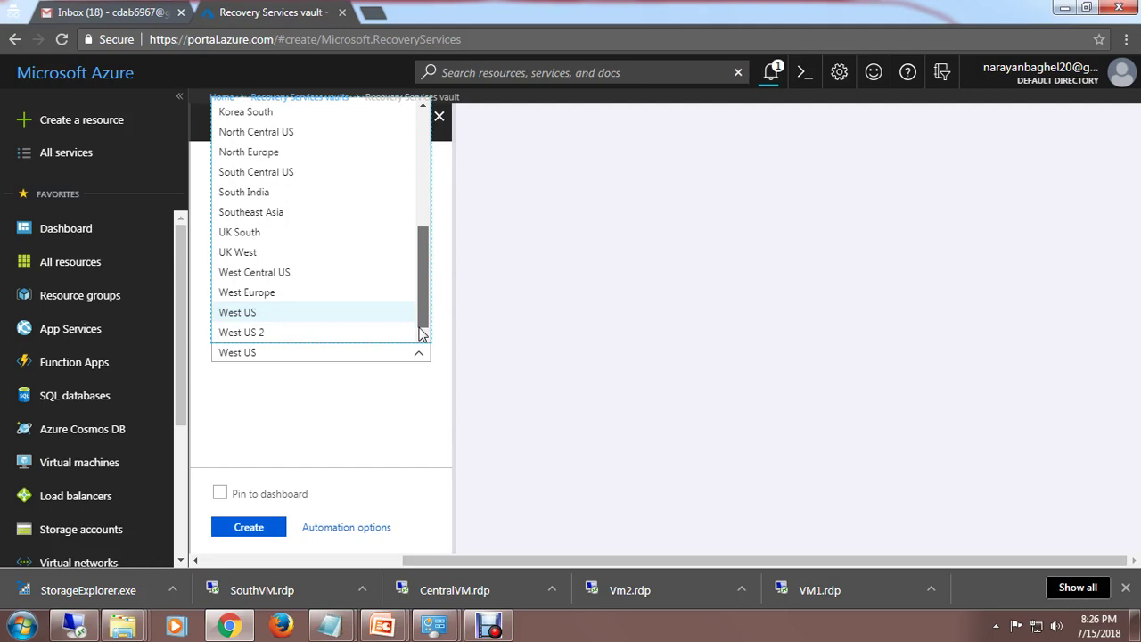
pyautogui.moveTo(419, 316); pyautogui.dragTo(417, 174)
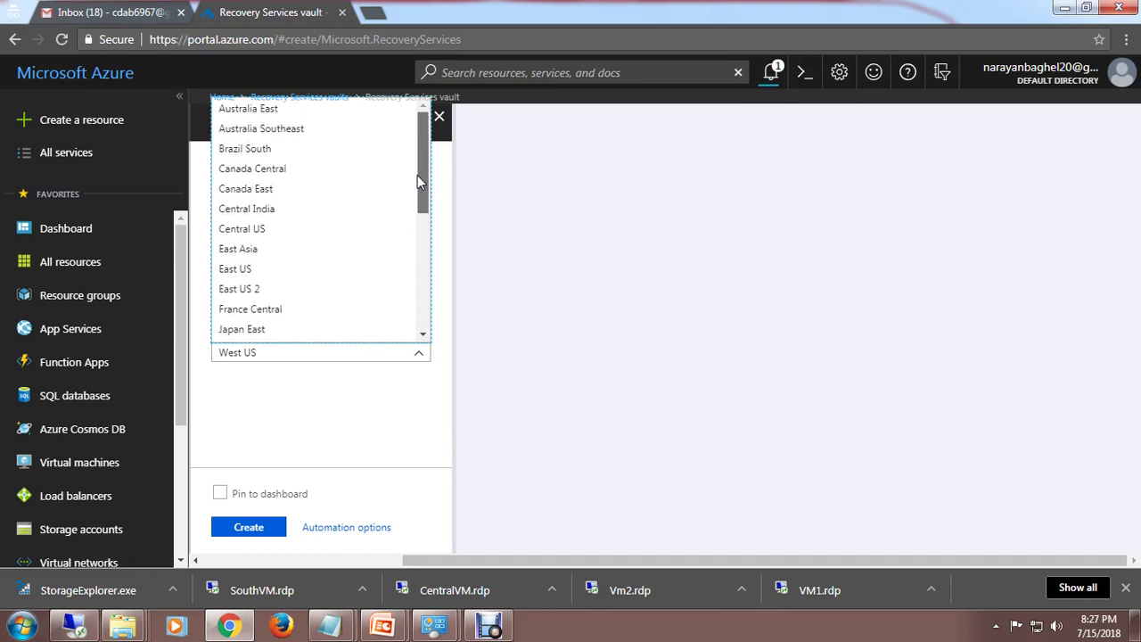
# Step: Abandon the new vault form and open the resource groups list to check the existing group's location
pyautogui.click(438, 116)
pyautogui.click(651, 131)
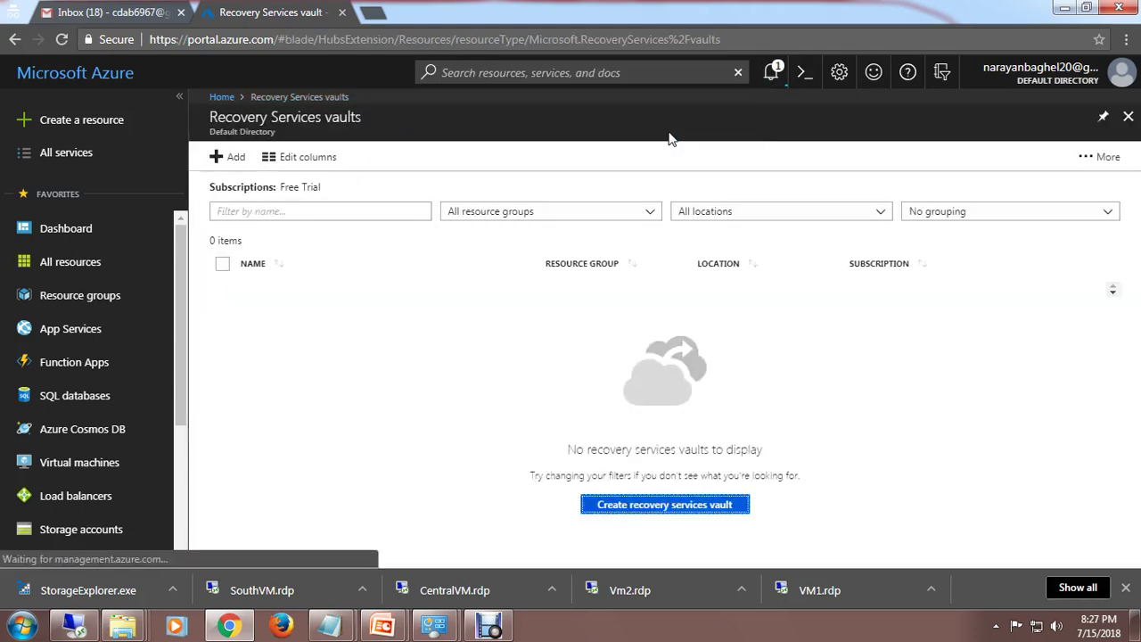
pyautogui.click(80, 299)
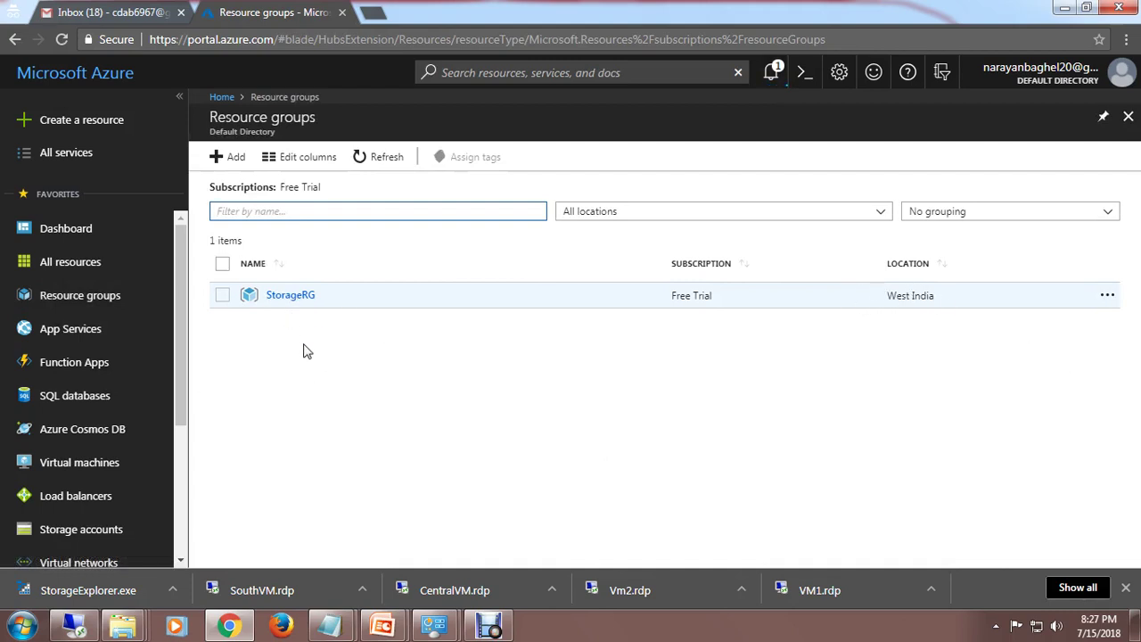
# Step: Open Recovery Services vaults from the full list of services and start creating a new vault
pyautogui.click(67, 152)
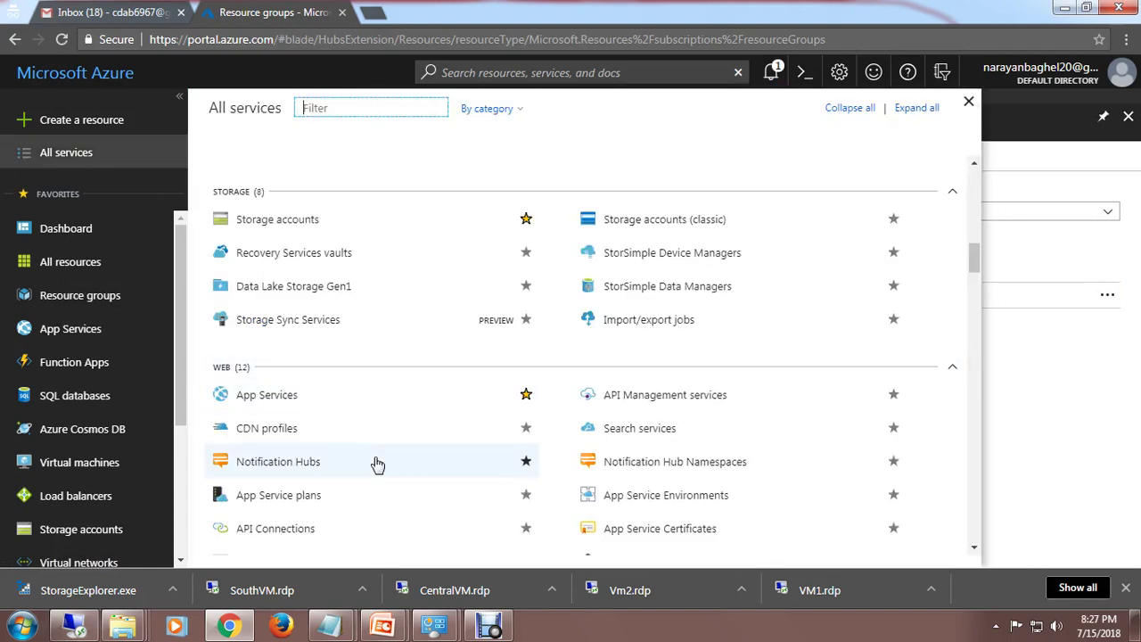
pyautogui.scroll(-6, 376, 464)
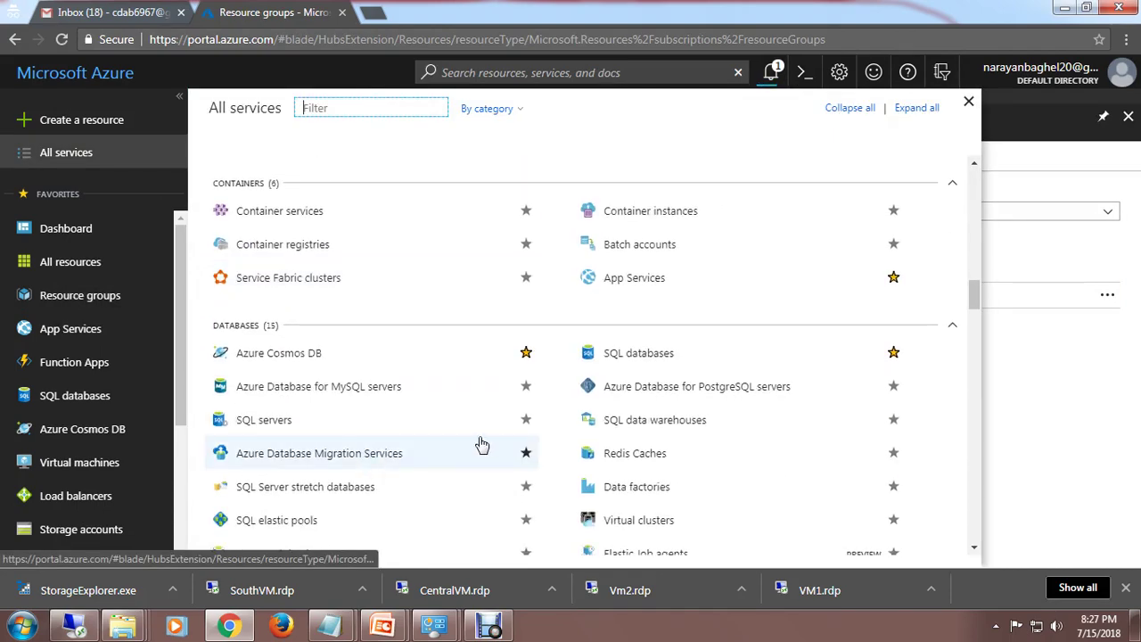
pyautogui.scroll(-3, 478, 443)
pyautogui.scroll(6, 466, 446)
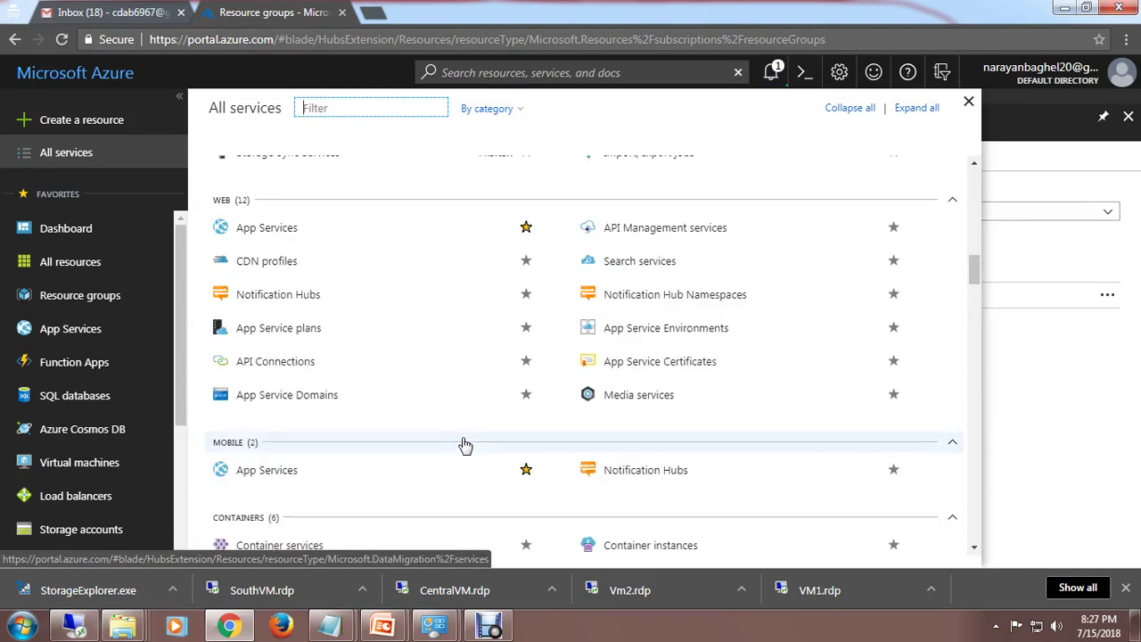
pyautogui.scroll(2, 461, 426)
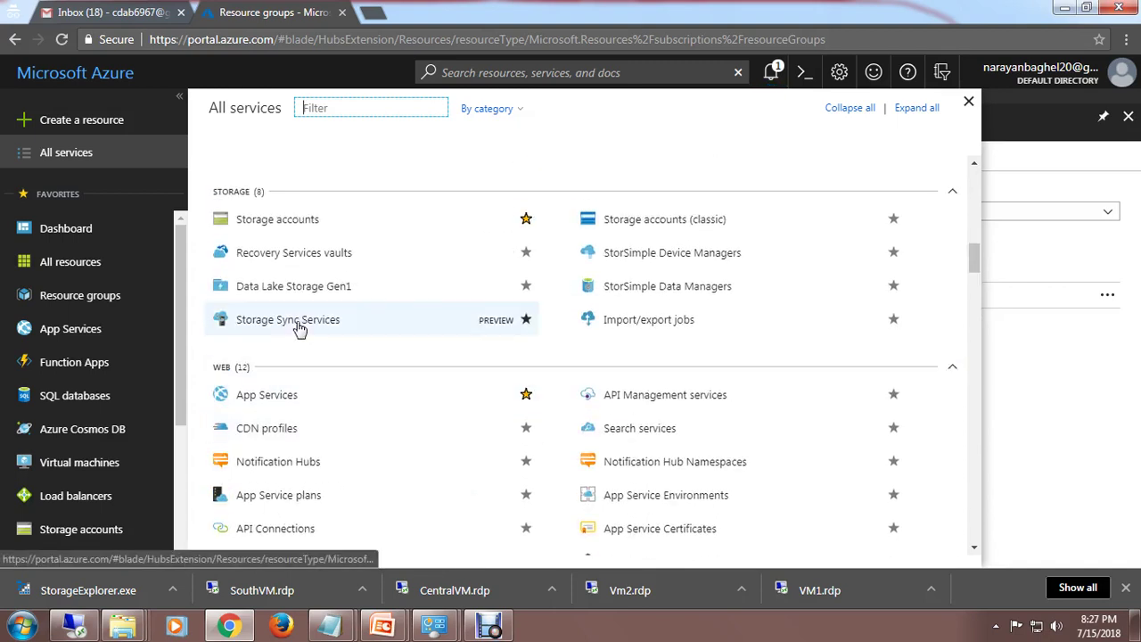
pyautogui.click(290, 254)
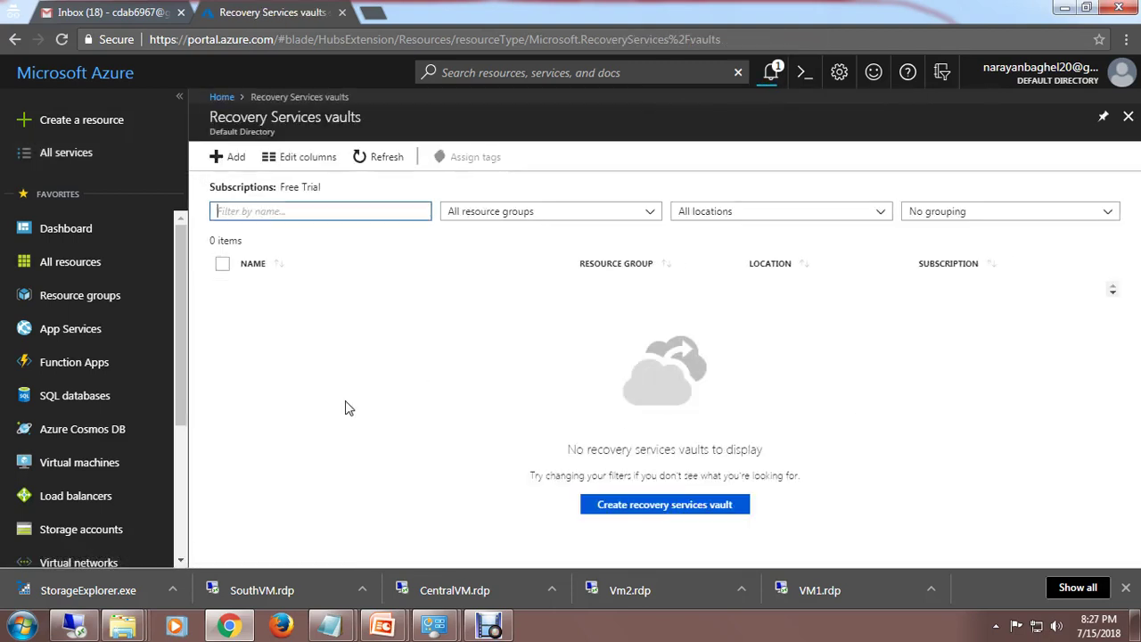
pyautogui.click(627, 507)
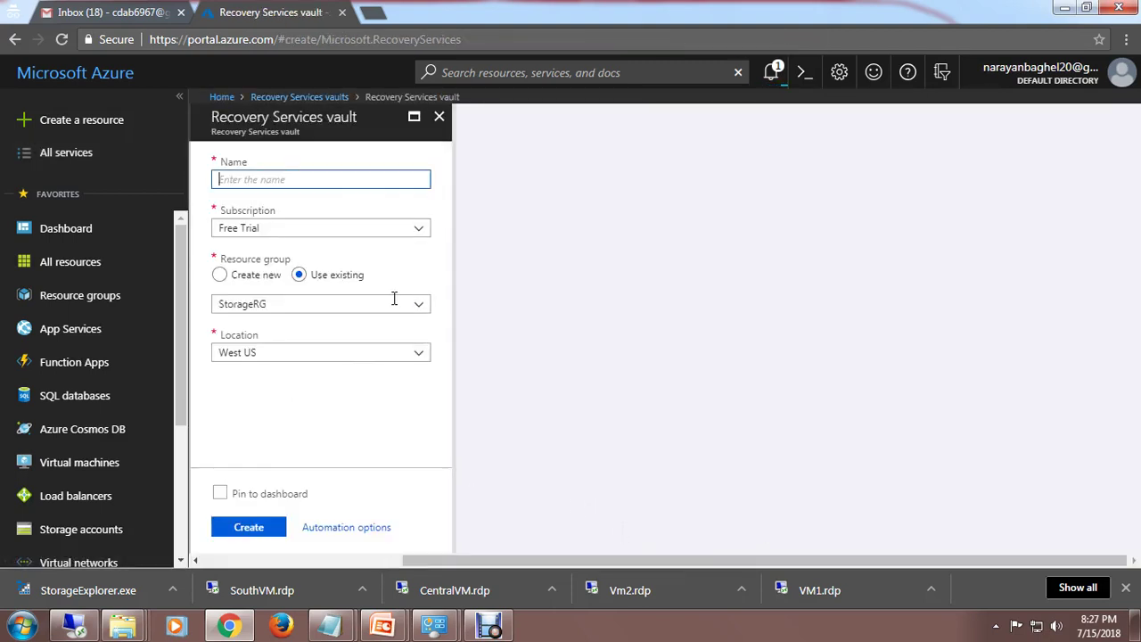
# Step: Set the new vault's location to South India
pyautogui.click(413, 361)
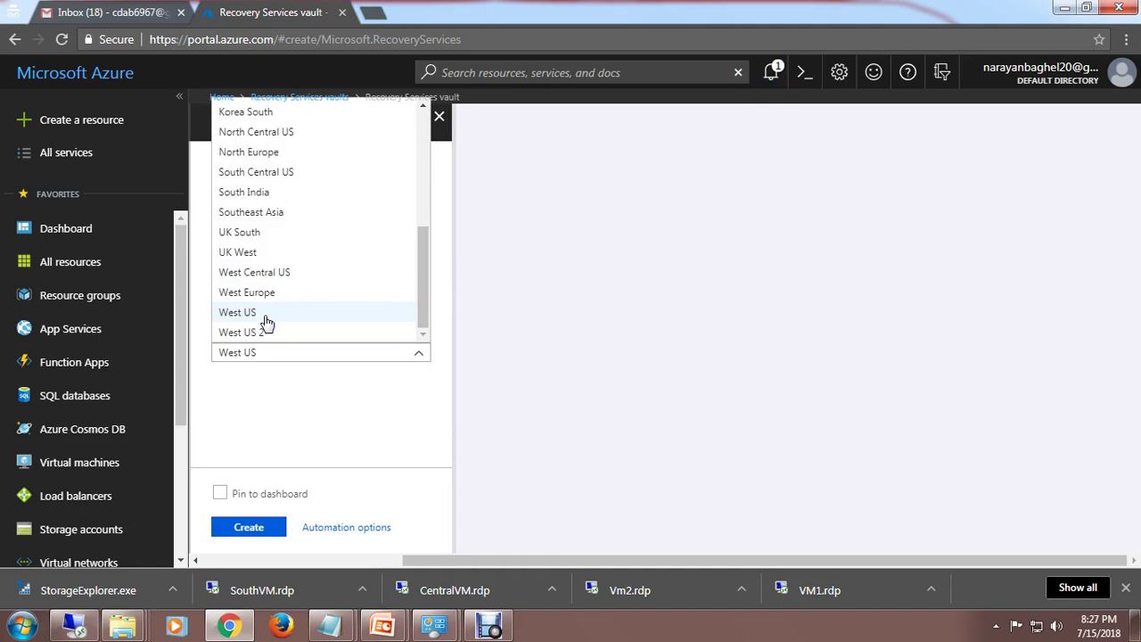
pyautogui.scroll(1, 266, 322)
pyautogui.scroll(3, 267, 322)
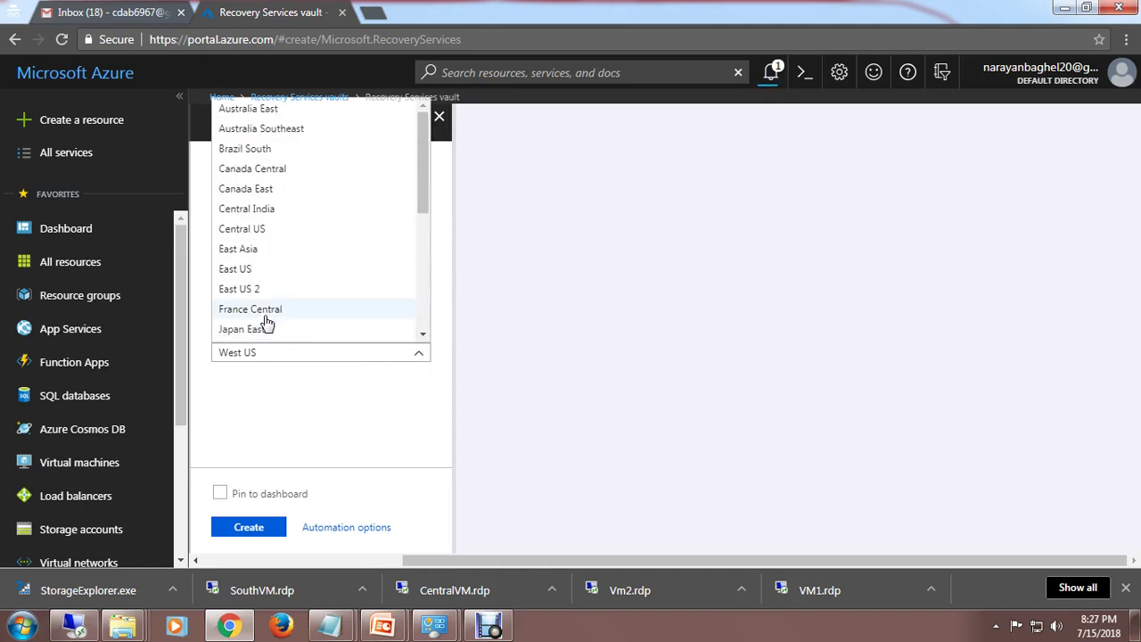
pyautogui.moveTo(420, 213); pyautogui.dragTo(374, 344)
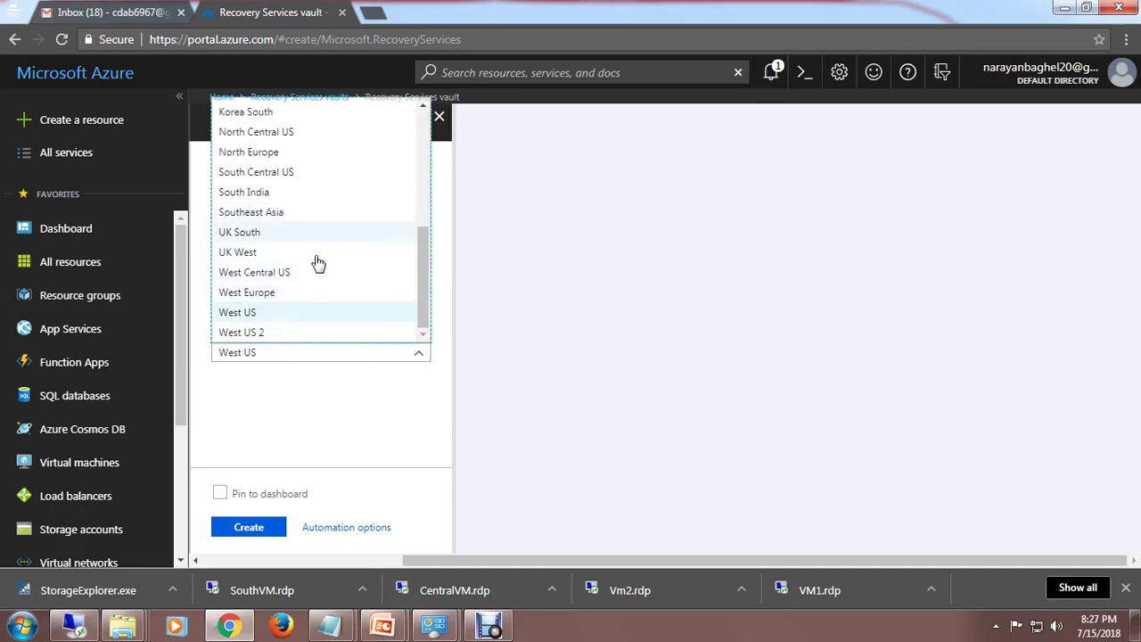
pyautogui.click(289, 192)
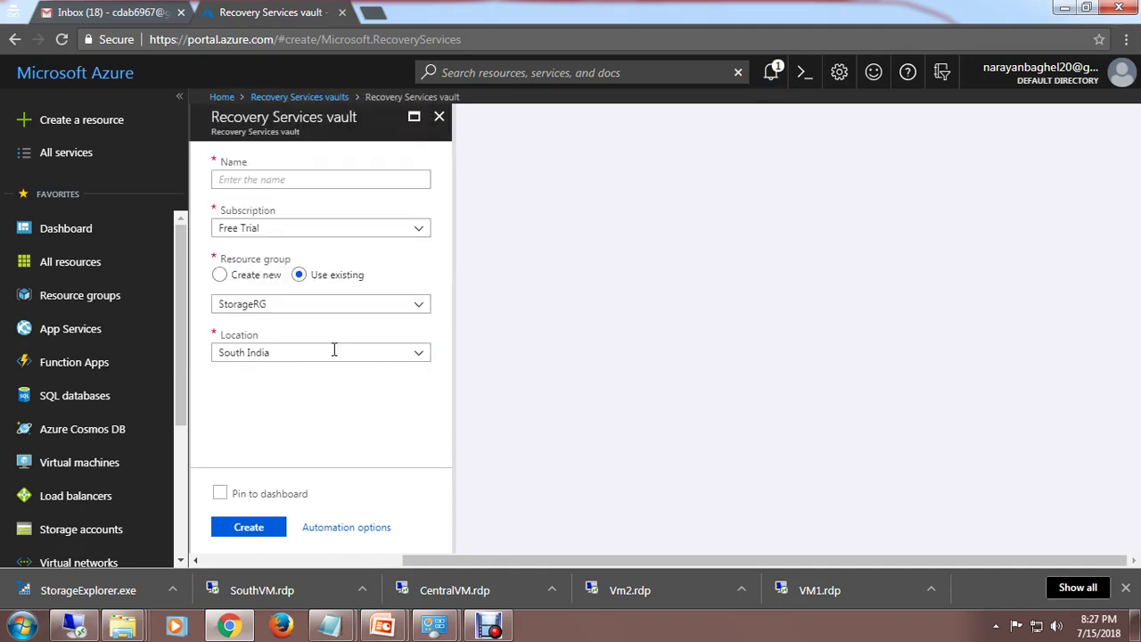
# Step: Assign the vault to a new resource group RecoRG, name the vault Recov and create it
pyautogui.click(219, 276)
pyautogui.click(293, 303)
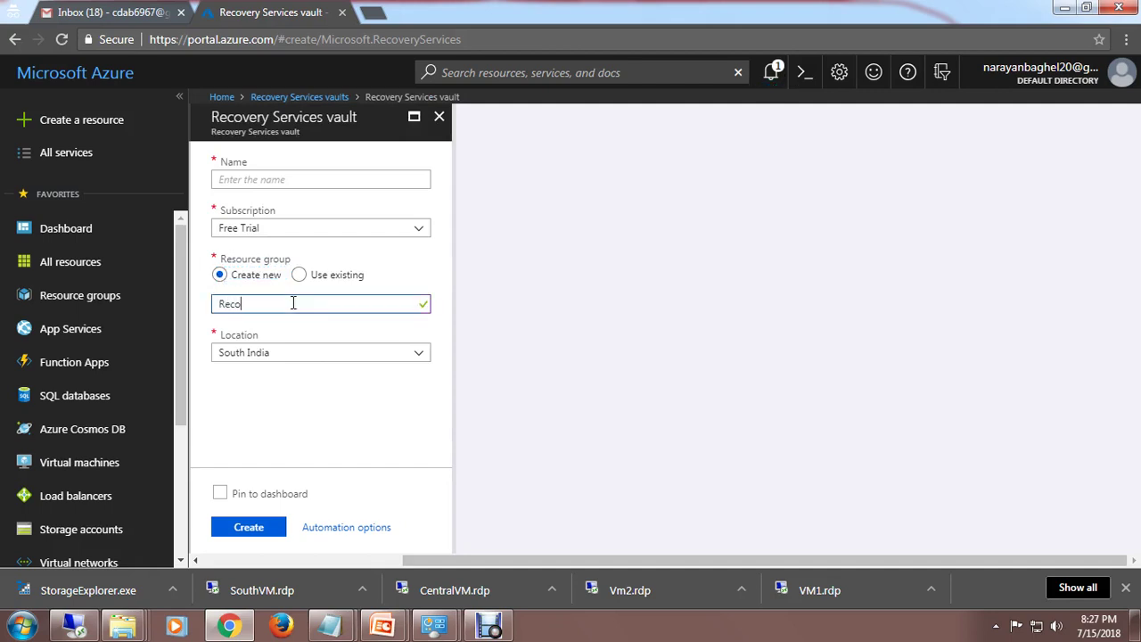
pyautogui.click(342, 186)
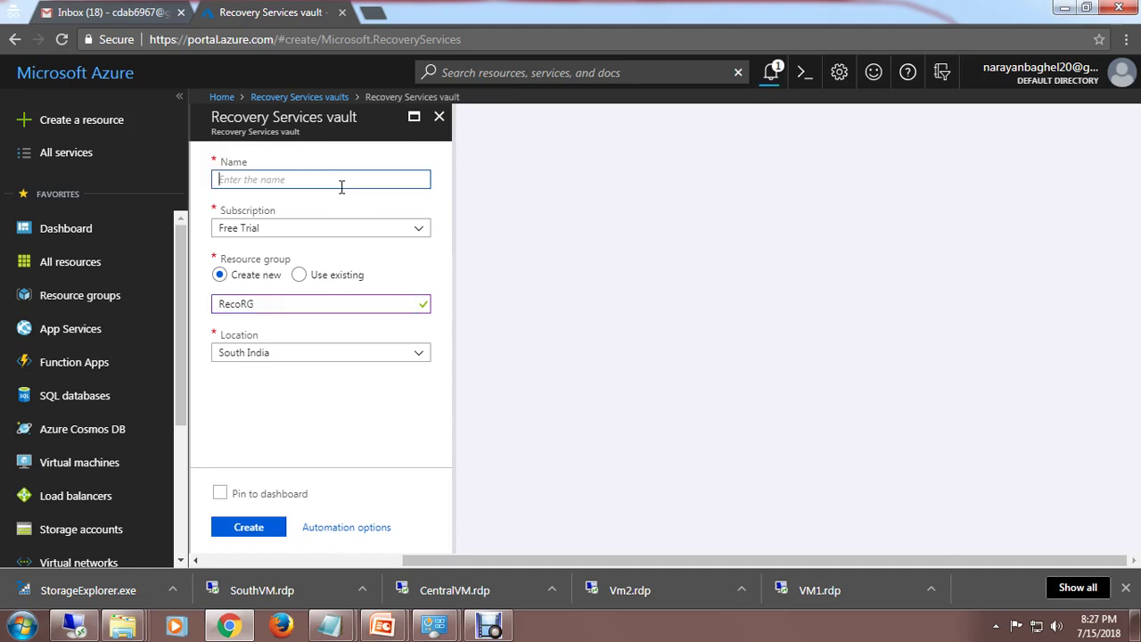
pyautogui.write('Recov')
pyautogui.click(256, 528)
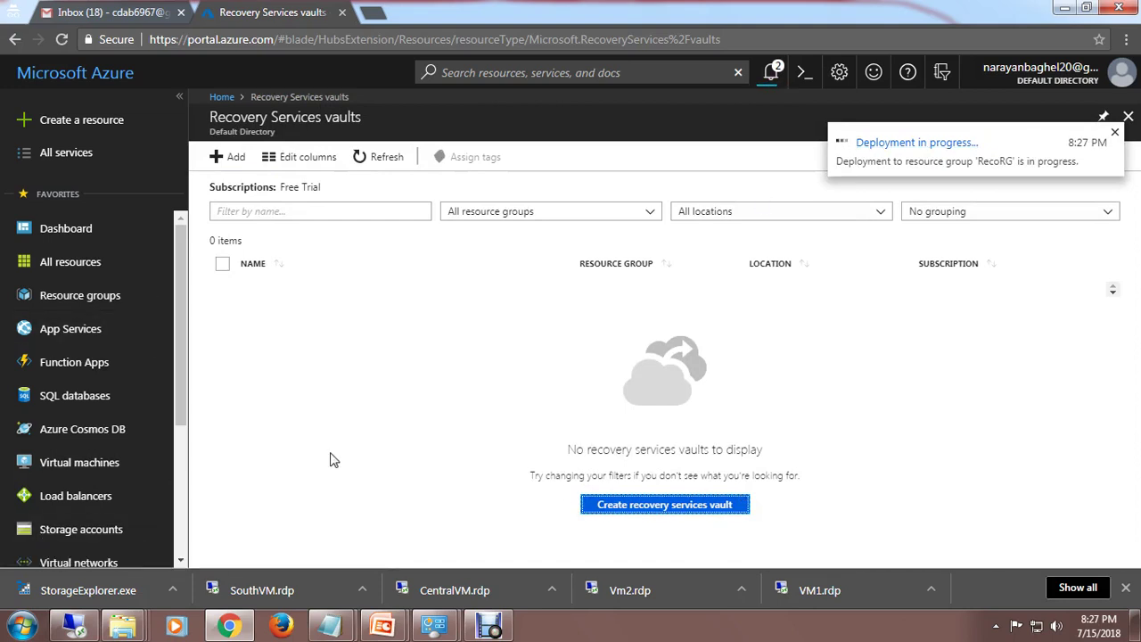
# Step: Start creating a new virtual machine from the Windows Server 2016 Datacenter image
pyautogui.click(82, 463)
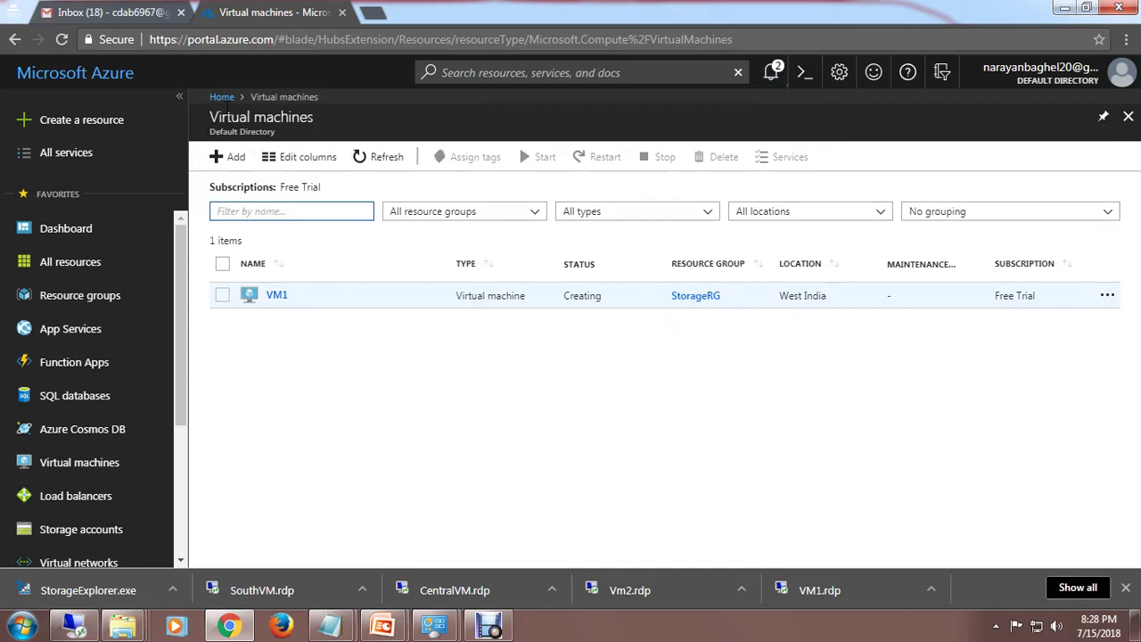
pyautogui.click(236, 162)
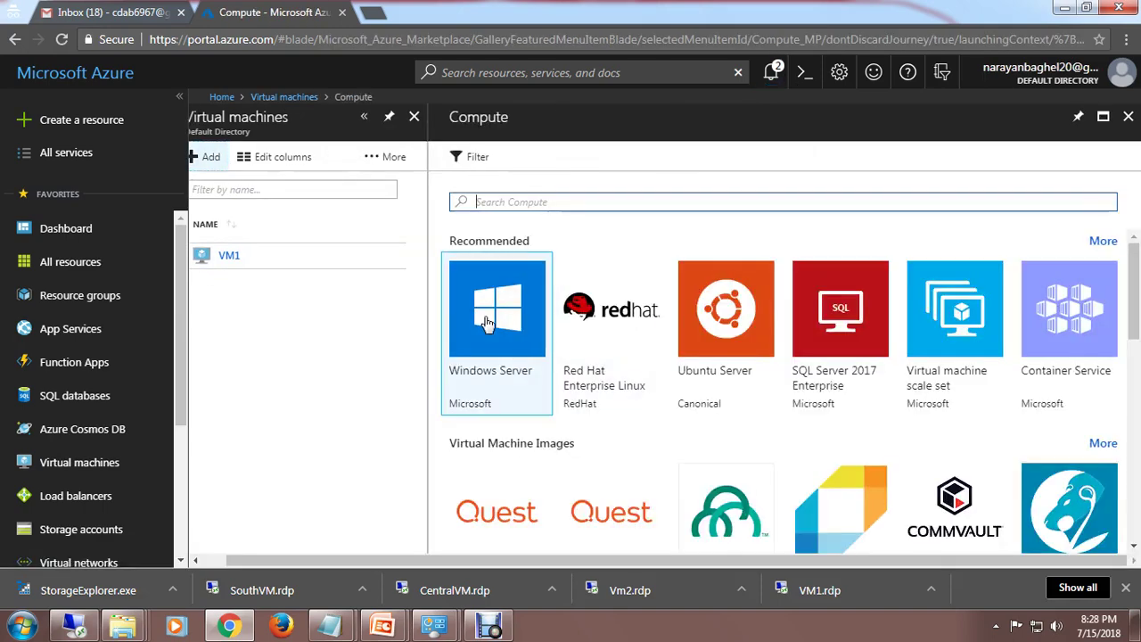
pyautogui.click(496, 321)
pyautogui.click(932, 173)
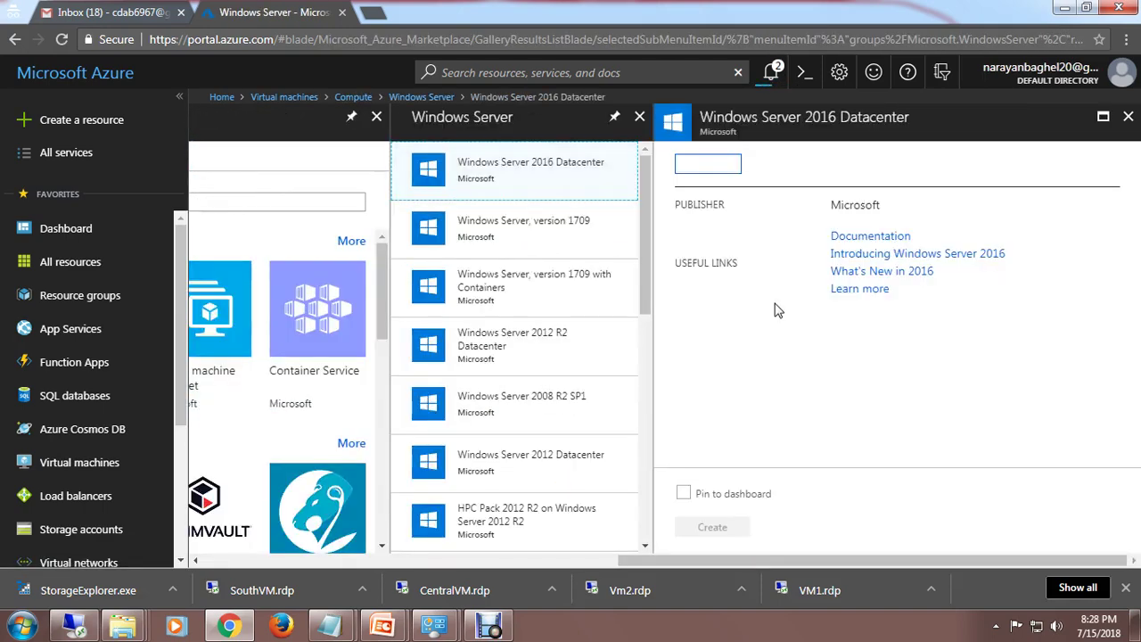
pyautogui.click(725, 514)
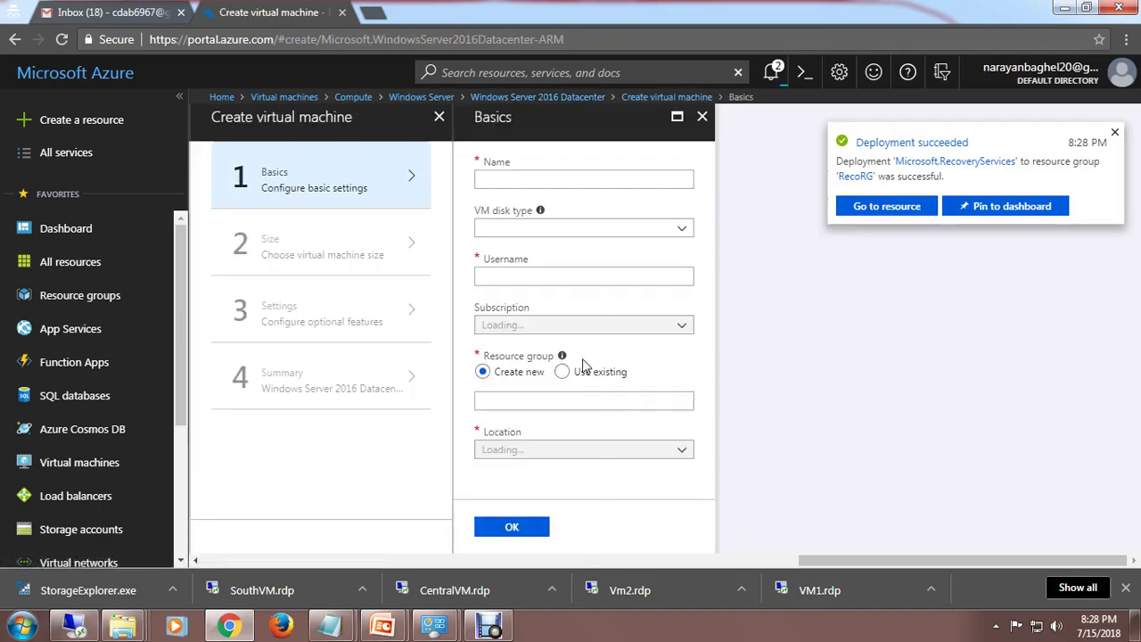
# Step: Name the virtual machine VM2 and fill in the administrator username, password and password confirmation
pyautogui.write('V')
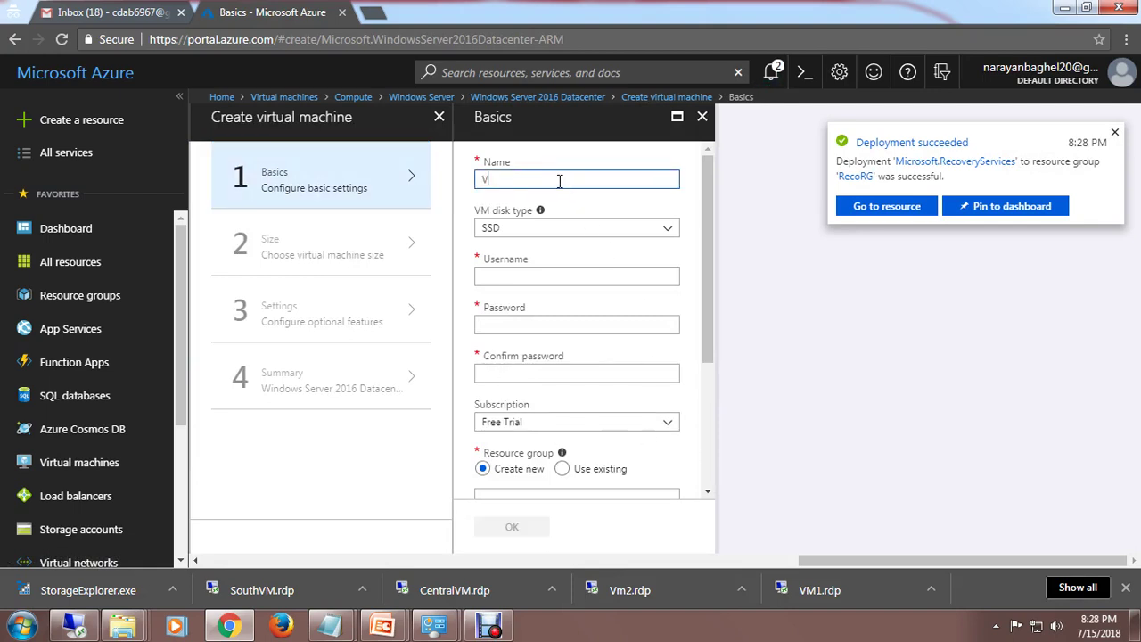
pyautogui.write('M2')
pyautogui.click(540, 281)
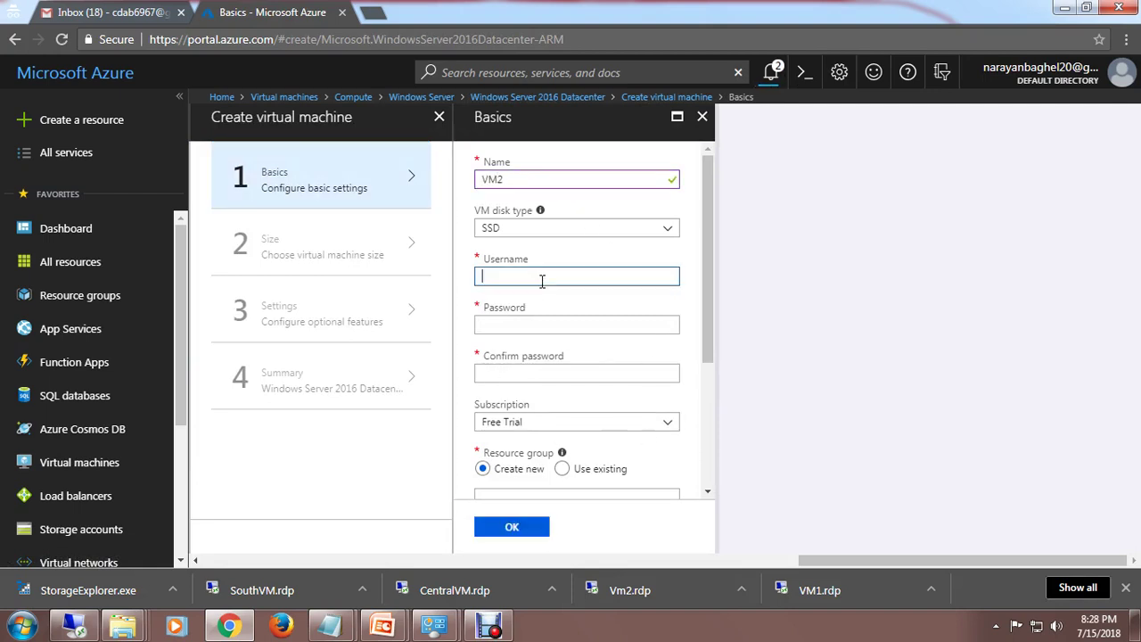
pyautogui.press('Tab')
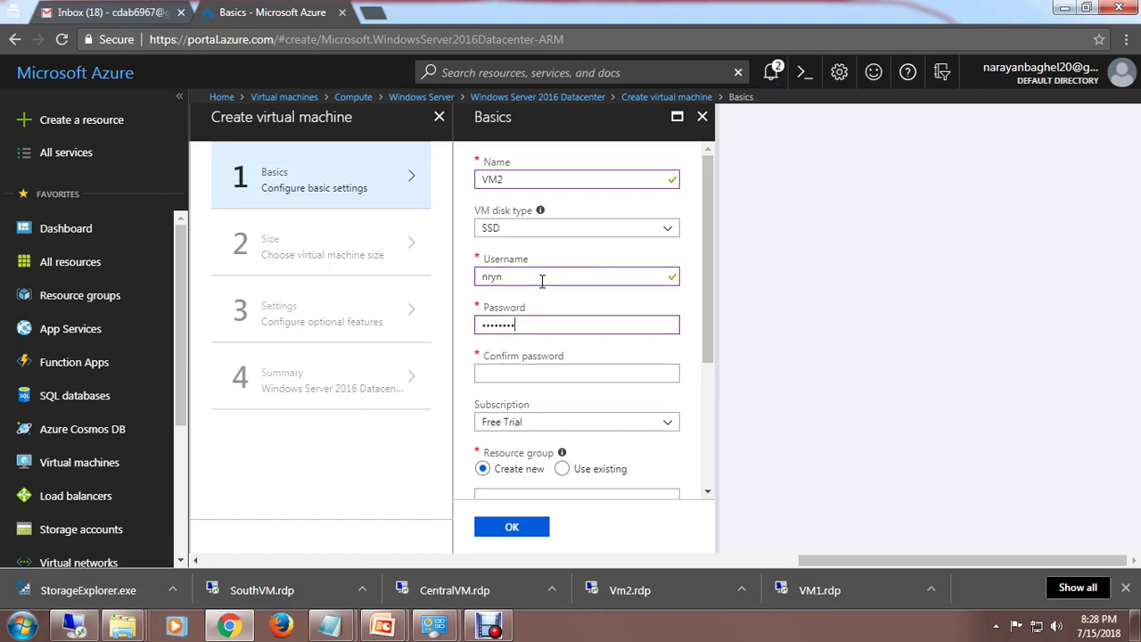
pyautogui.press('Tab')
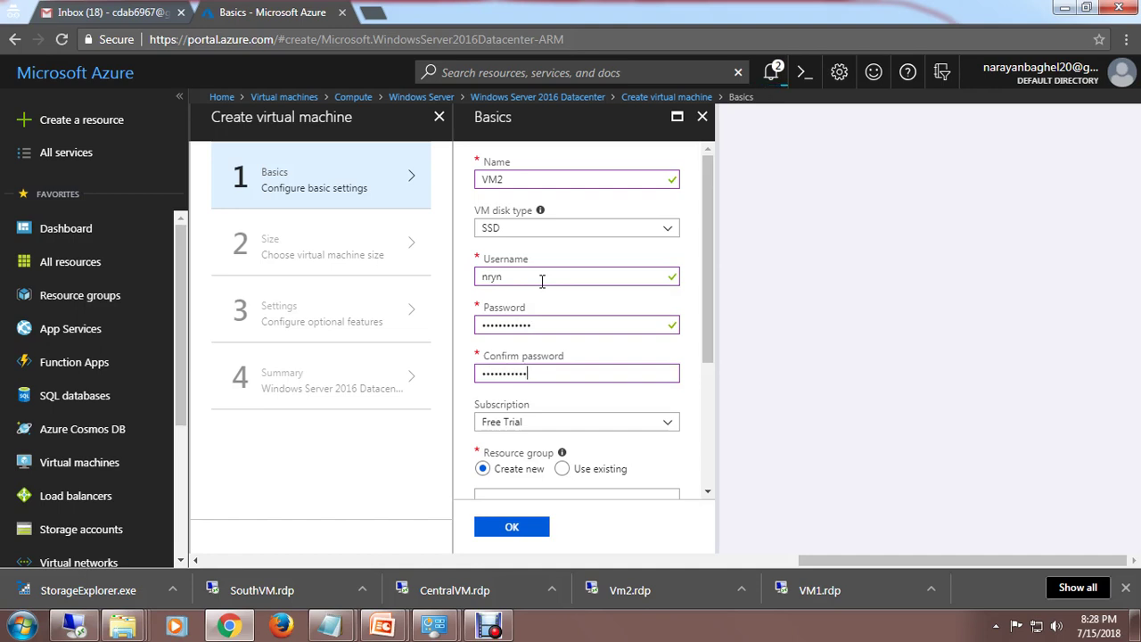
# Step: Place the virtual machine in the existing resource group RecoRG
pyautogui.scroll(-2, 670, 447)
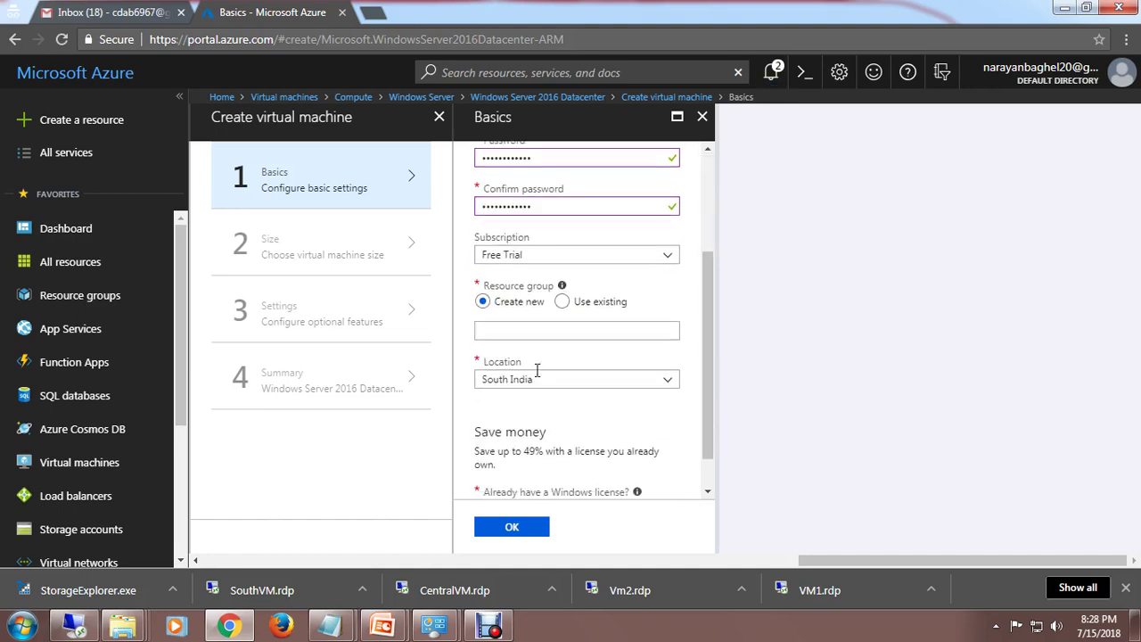
pyautogui.click(563, 303)
pyautogui.click(669, 333)
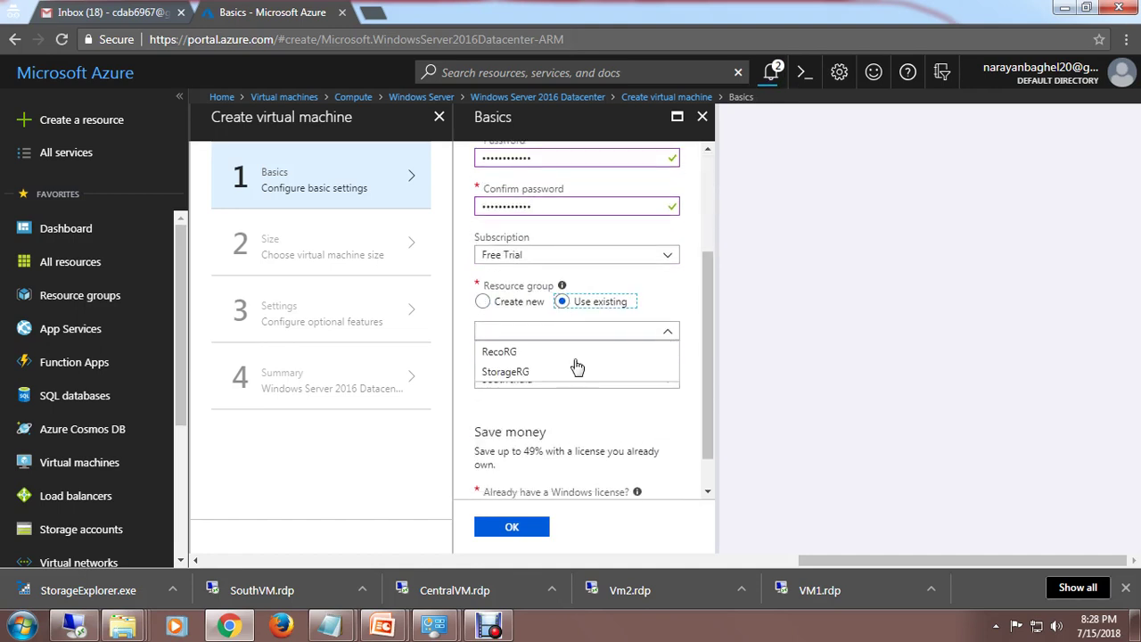
pyautogui.click(502, 359)
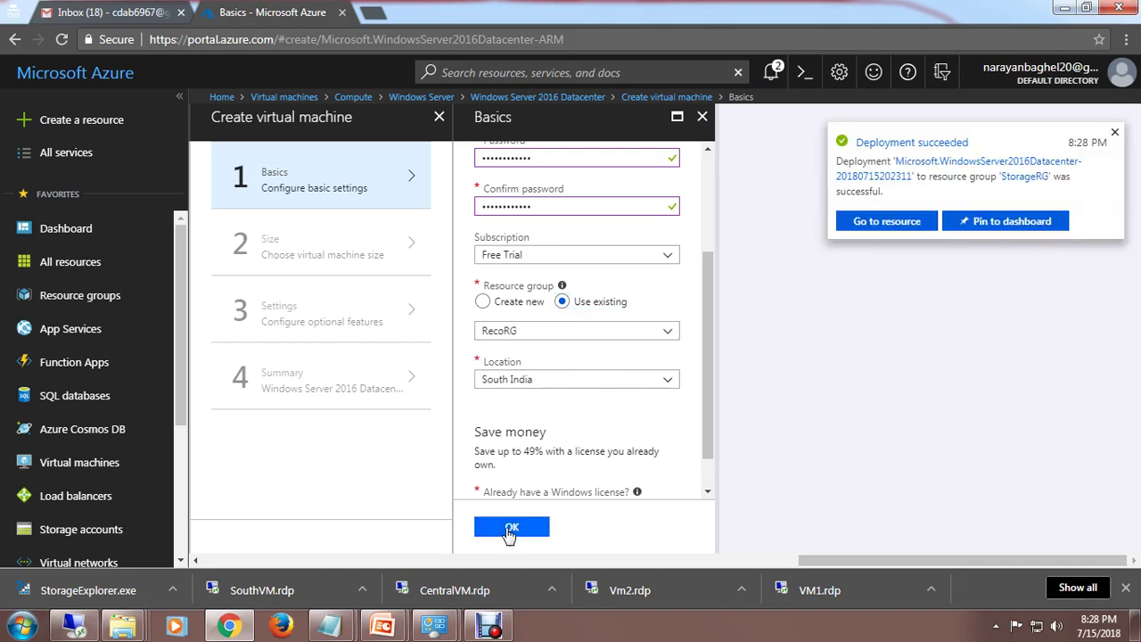
# Step: Confirm the virtual machine's basic settings and choose the B2s size
pyautogui.scroll(-1, 613, 466)
pyautogui.scroll(-1, 614, 466)
pyautogui.click(514, 528)
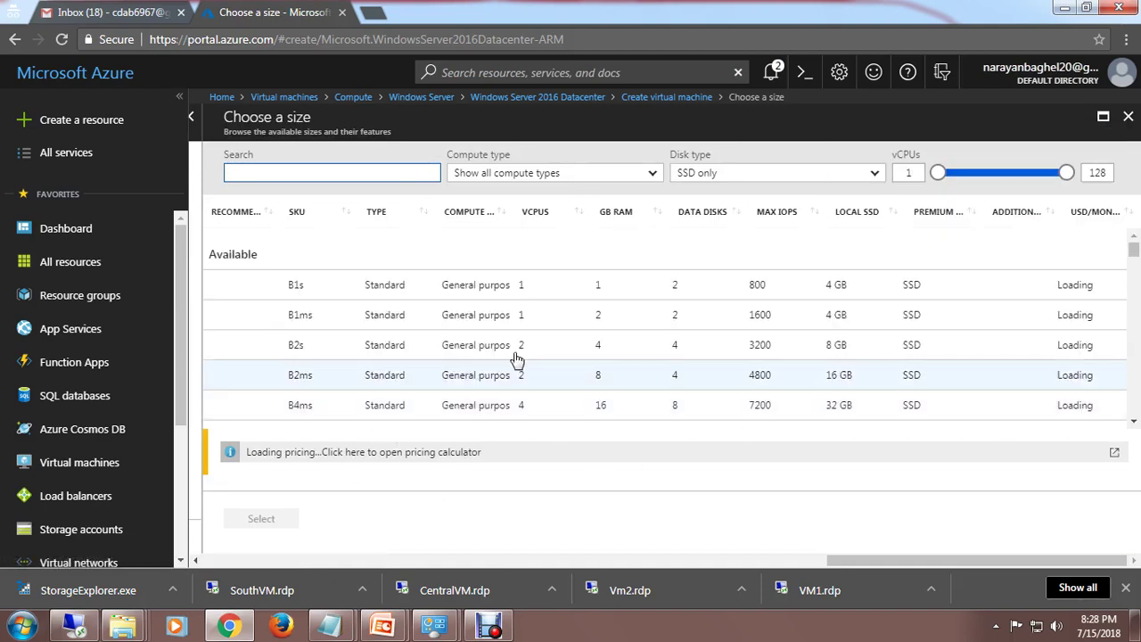
pyautogui.click(484, 344)
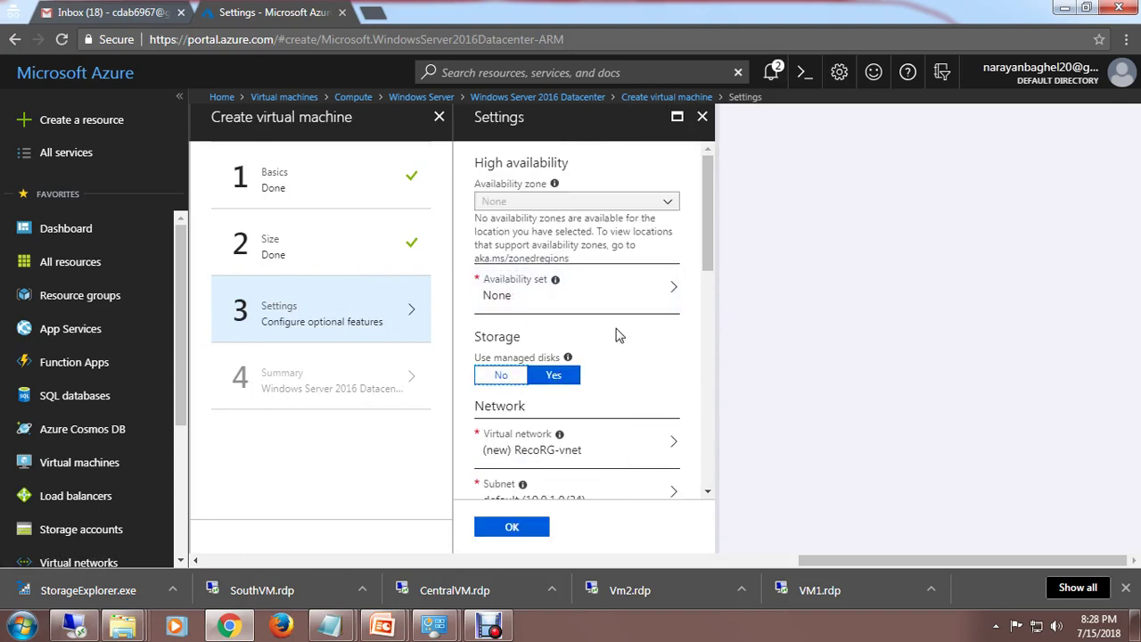
# Step: Allow HTTP and RDP (3389) as public inbound ports in the virtual machine's optional settings
pyautogui.scroll(-3, 641, 287)
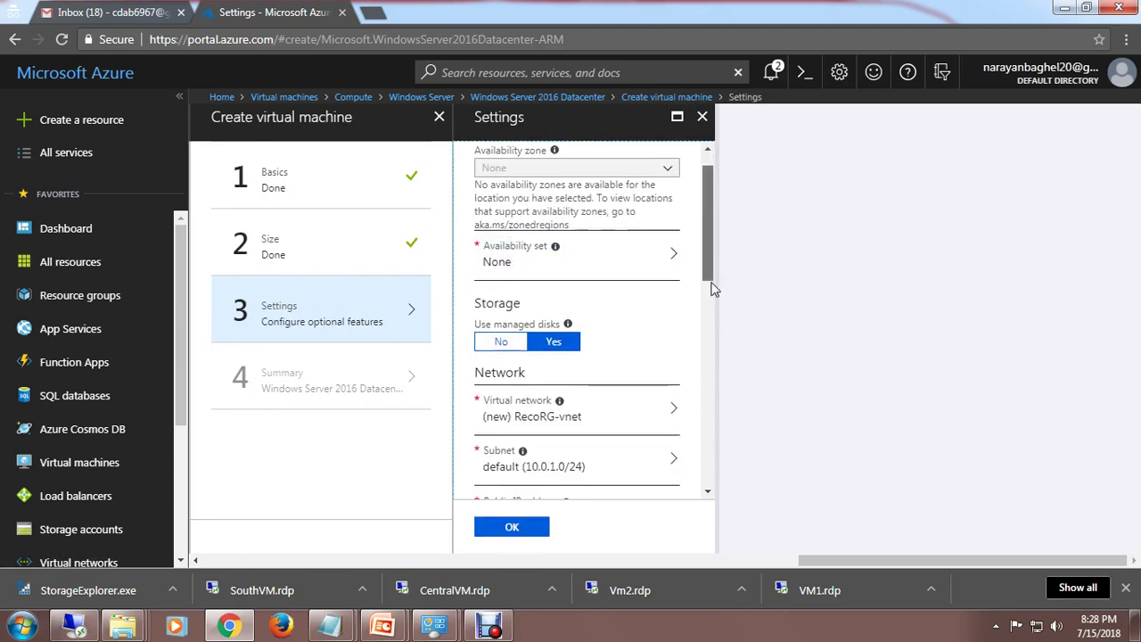
pyautogui.scroll(-4, 677, 285)
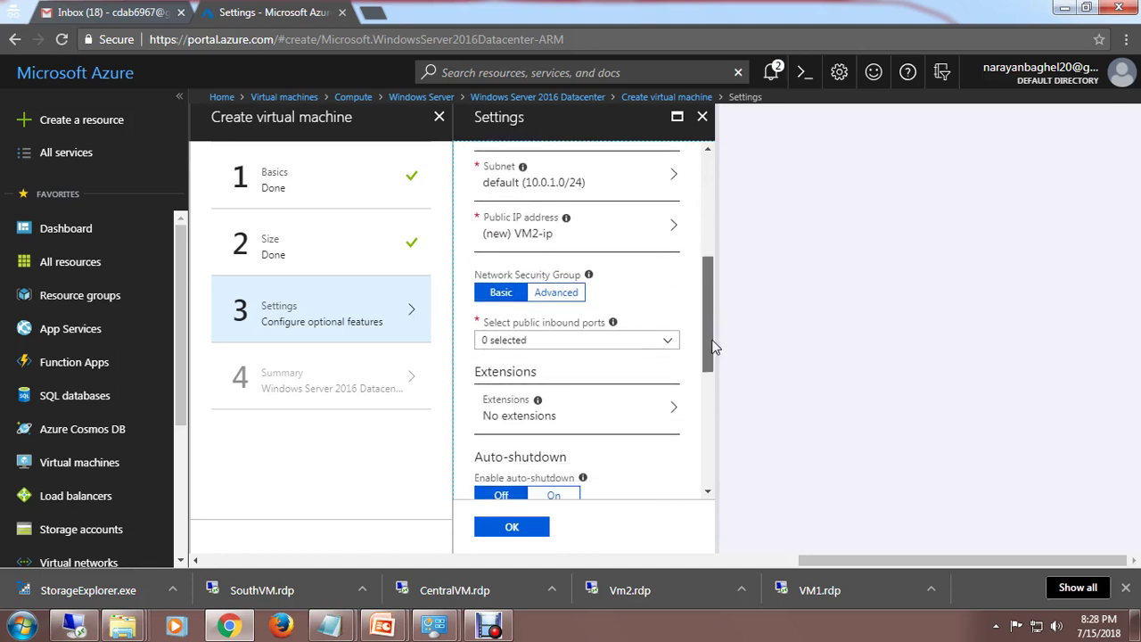
pyautogui.click(649, 259)
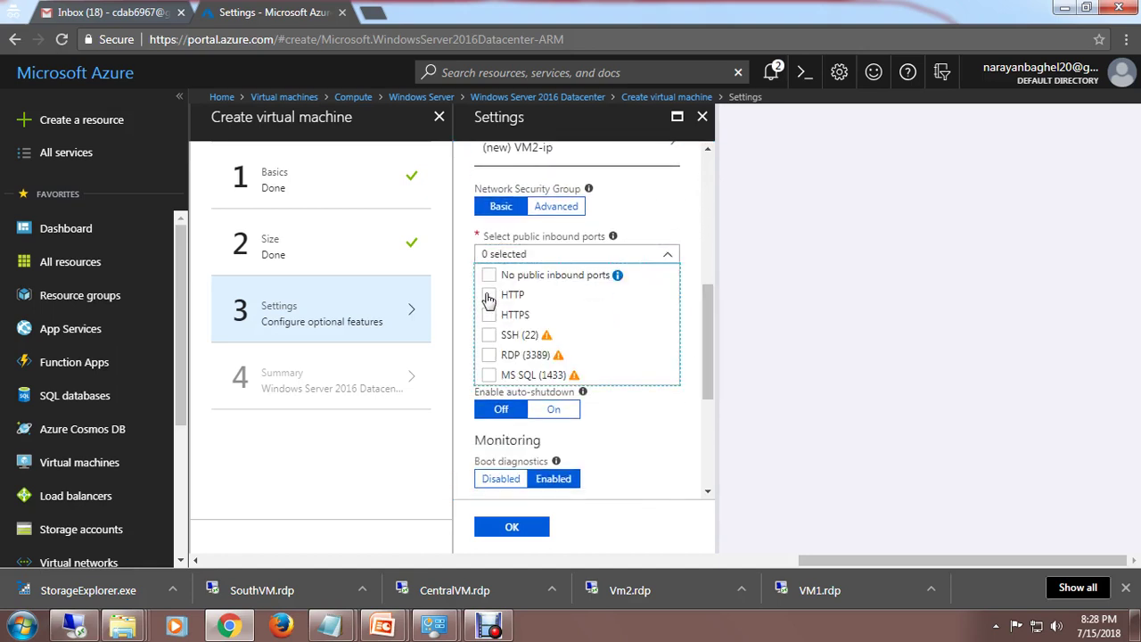
pyautogui.click(489, 294)
pyautogui.click(488, 355)
# Step: Accept the remaining settings, create the virtual machine and check the deployment notifications
pyautogui.scroll(-3, 570, 482)
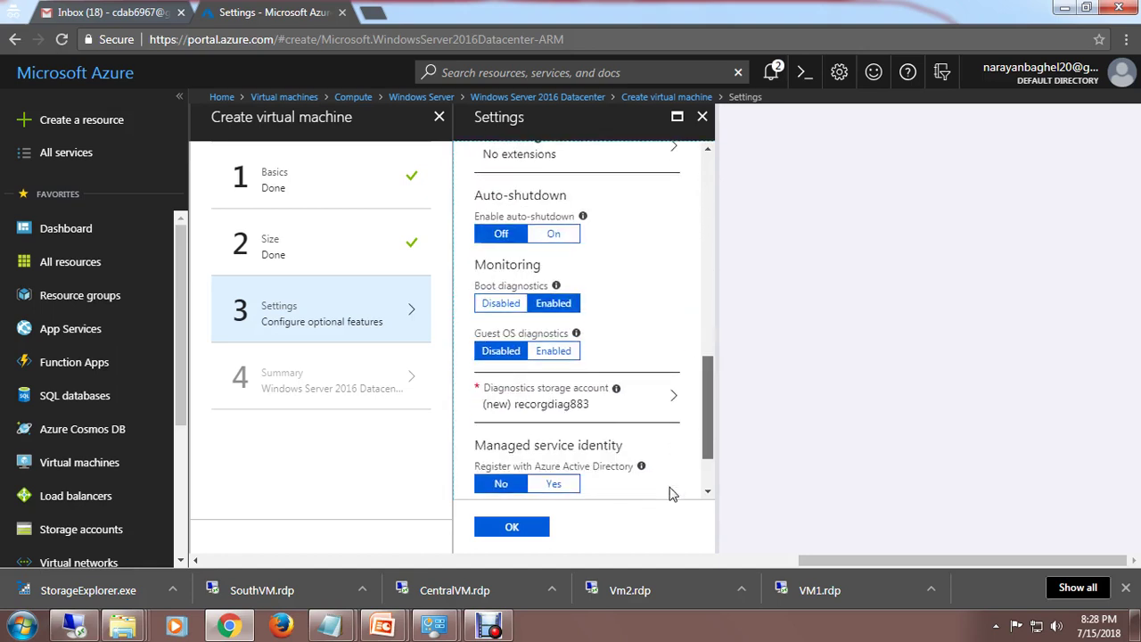
pyautogui.click(510, 529)
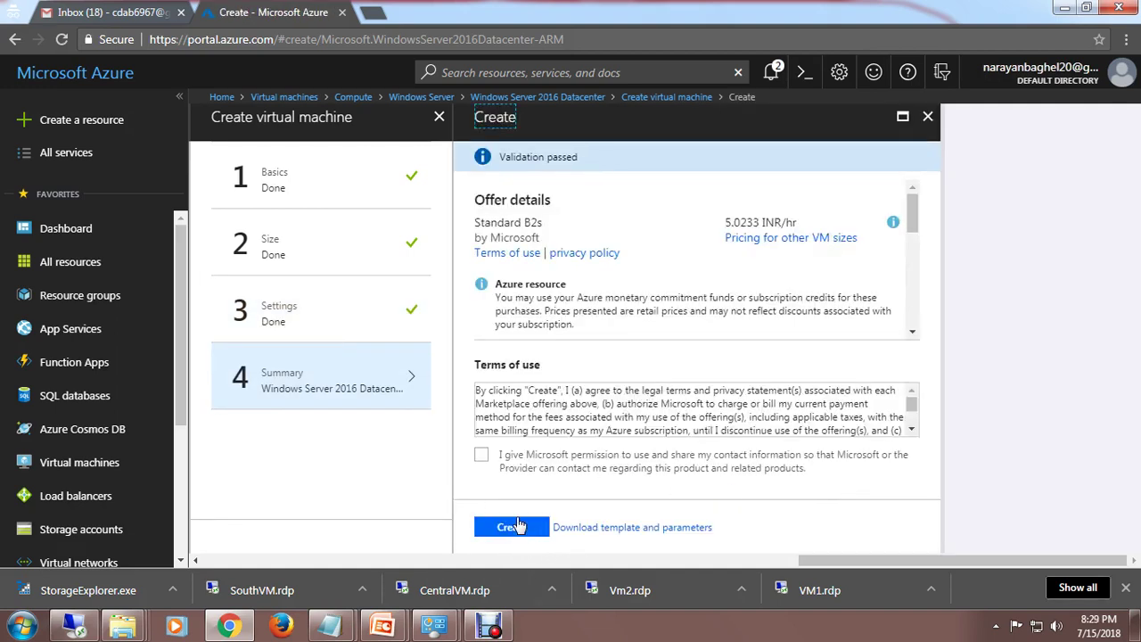
pyautogui.click(516, 527)
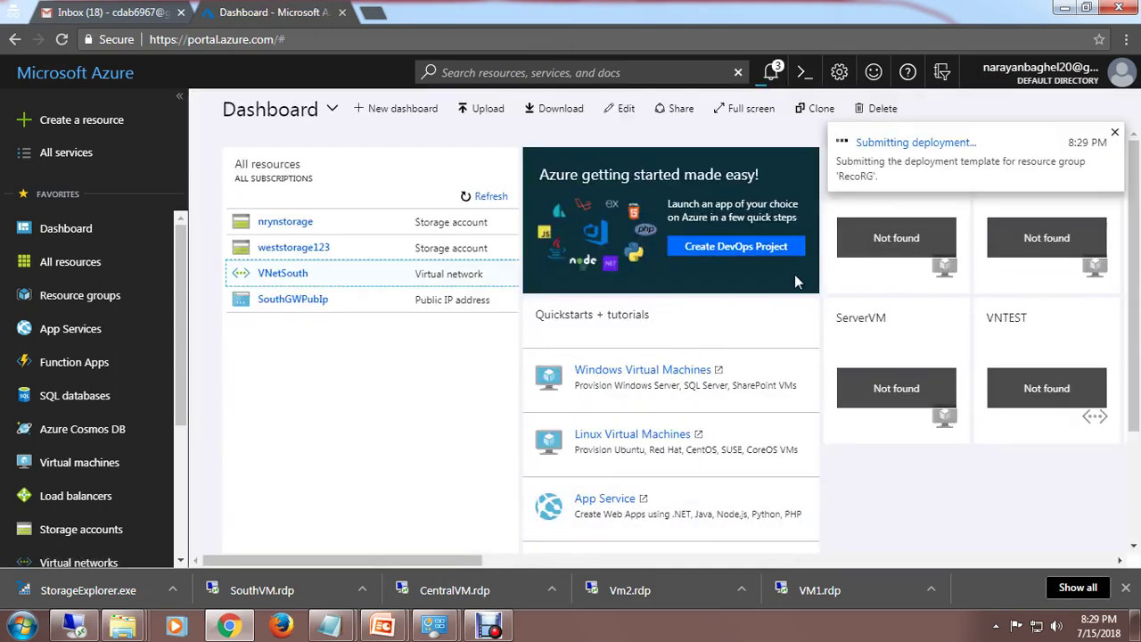
pyautogui.click(771, 75)
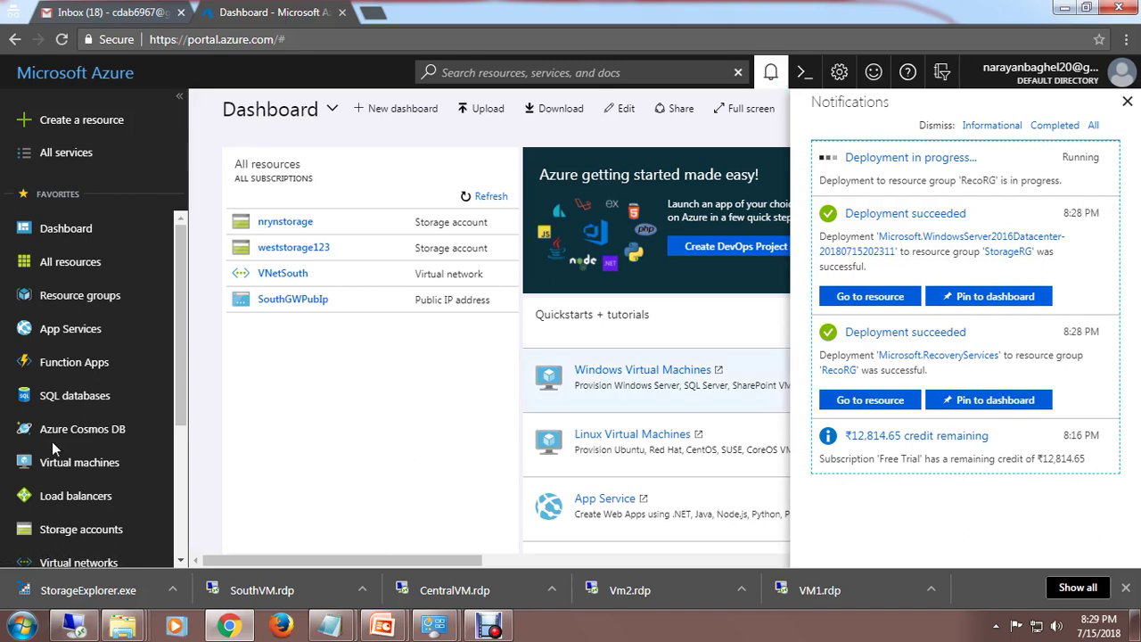
# Step: Open the Recov Recovery Services vault in the RecoRG resource group
pyautogui.click(101, 306)
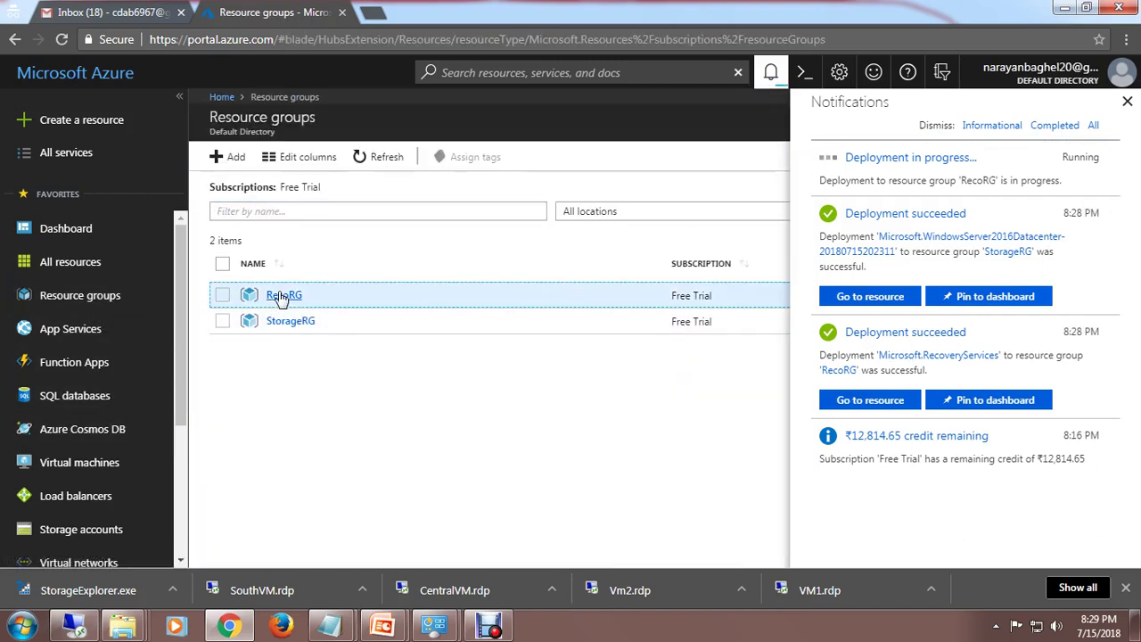
pyautogui.click(280, 296)
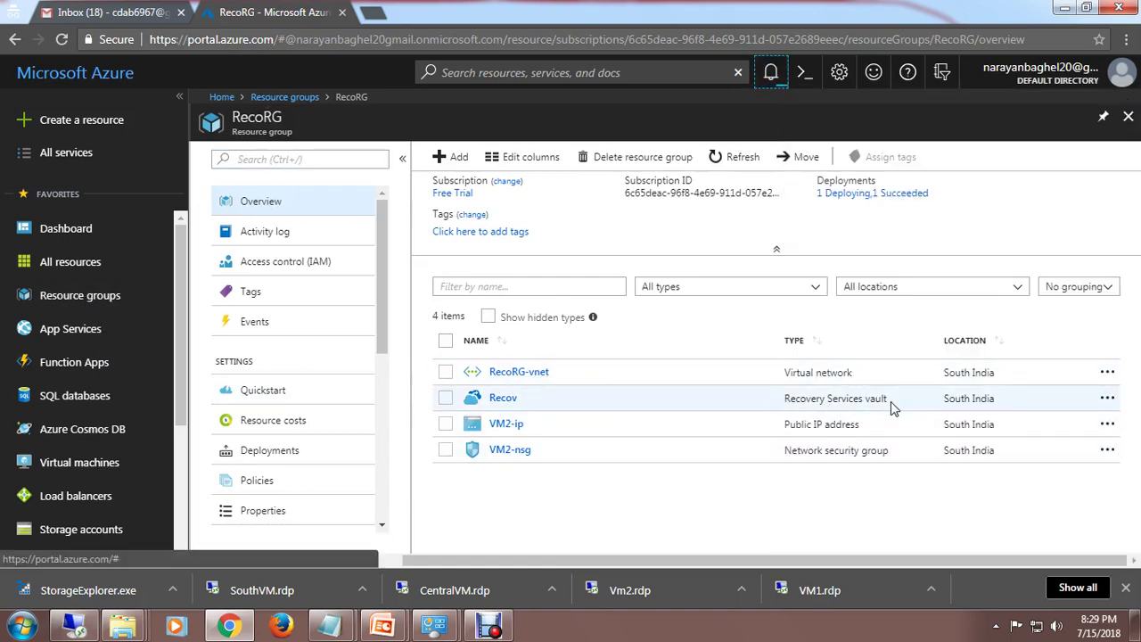
pyautogui.click(501, 400)
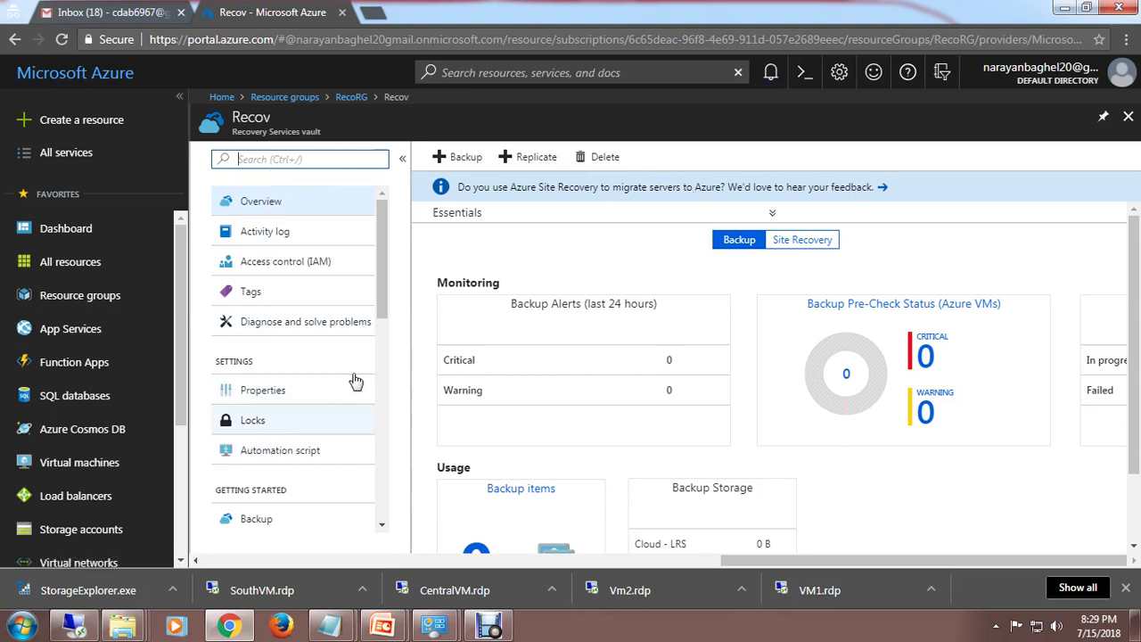
# Step: Look through the Recov vault's properties, locks and overview, including its essentials details
pyautogui.scroll(-1, 384, 331)
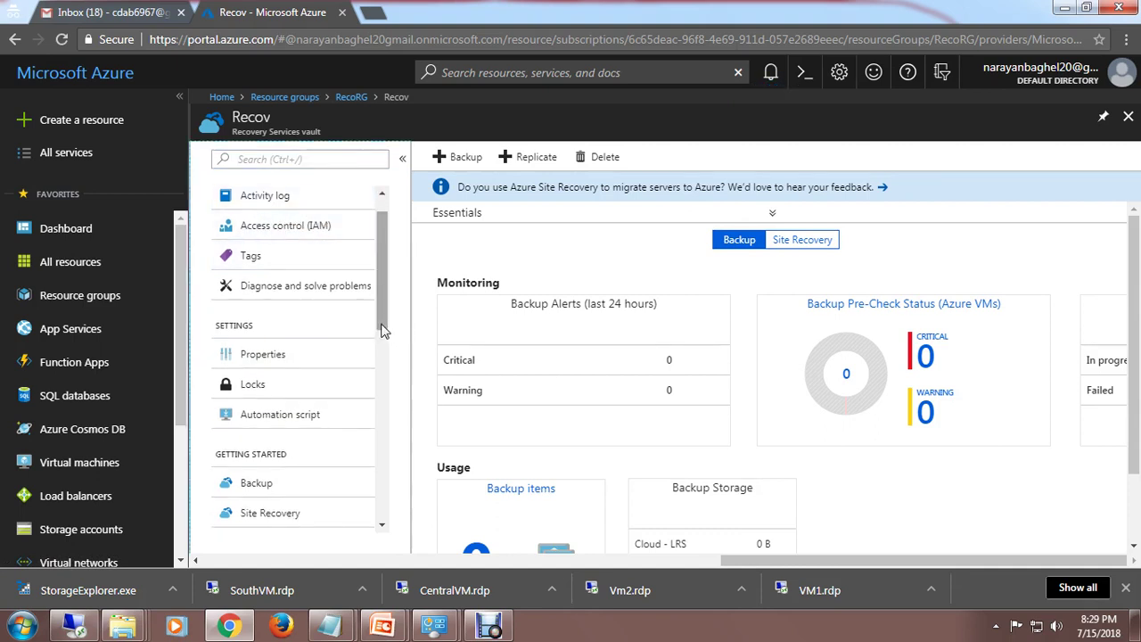
pyautogui.moveTo(383, 326); pyautogui.dragTo(386, 362)
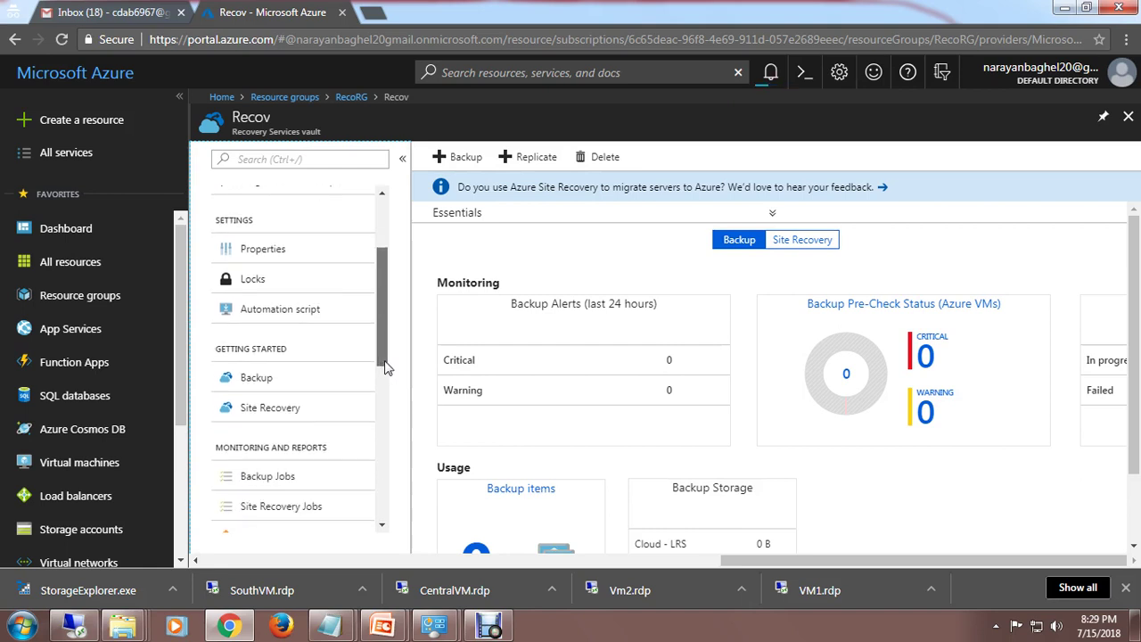
pyautogui.click(267, 256)
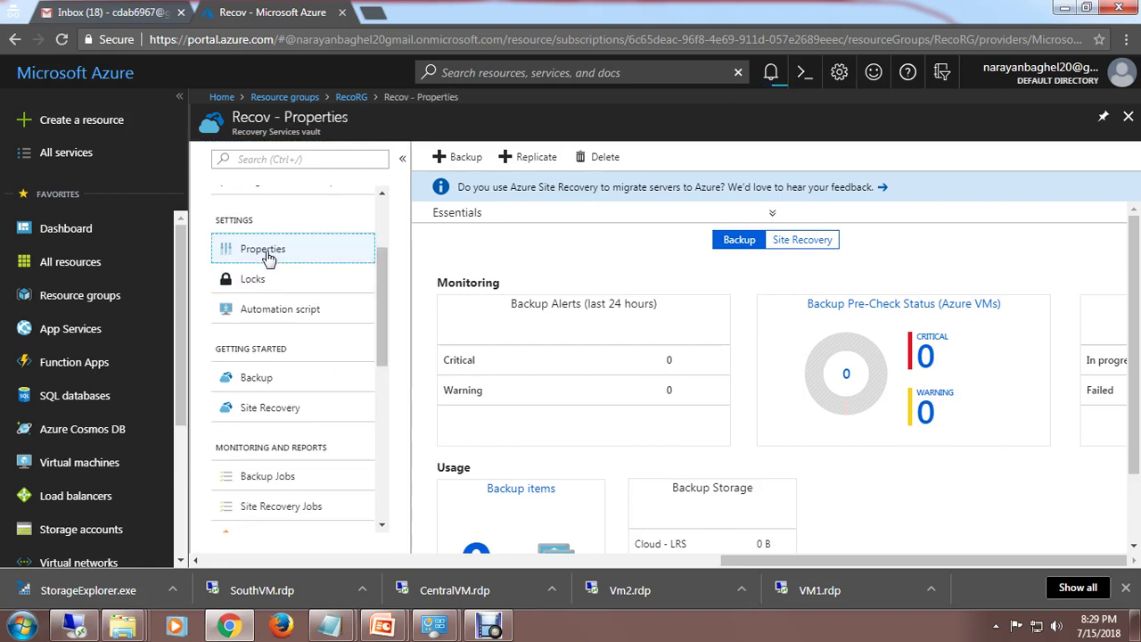
pyautogui.click(252, 281)
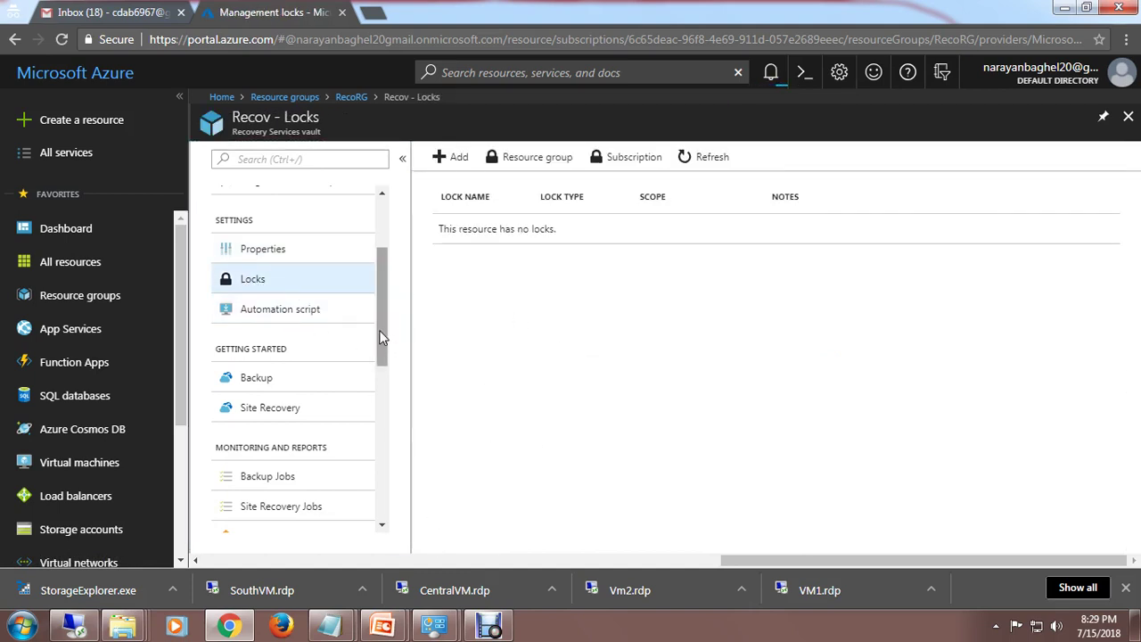
pyautogui.moveTo(379, 330); pyautogui.dragTo(385, 244)
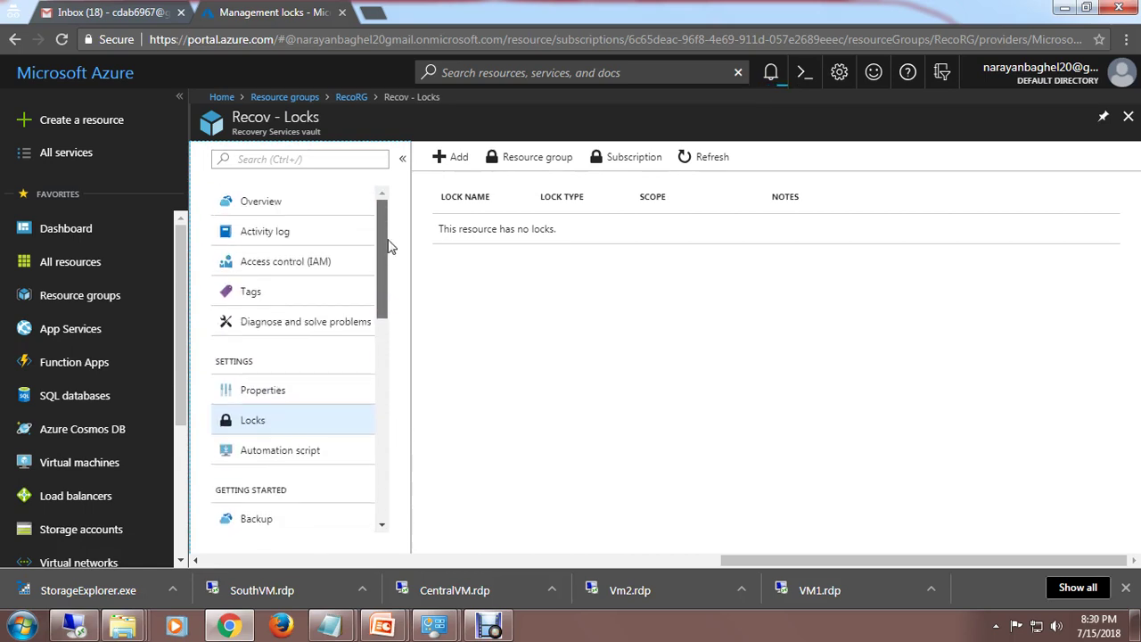
pyautogui.click(252, 203)
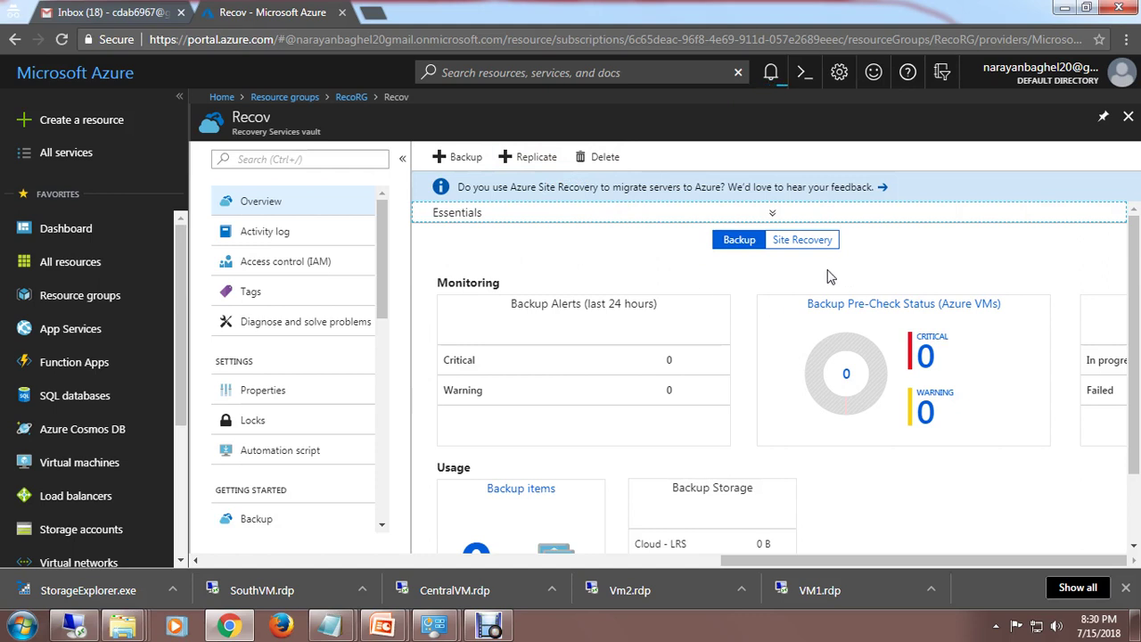
pyautogui.click(773, 216)
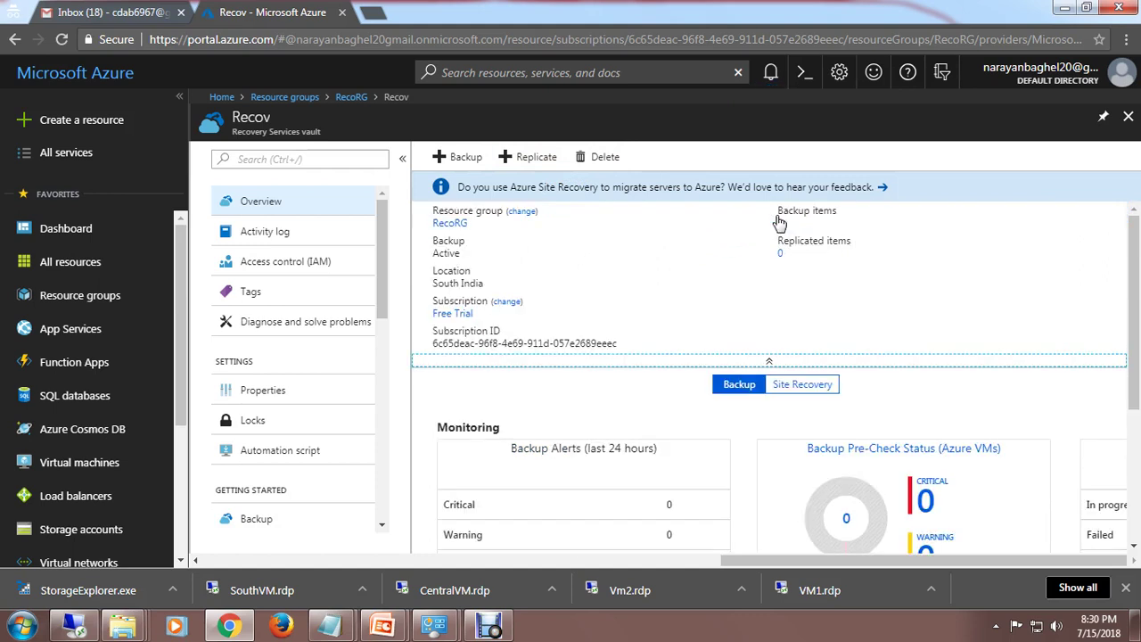
pyautogui.click(769, 361)
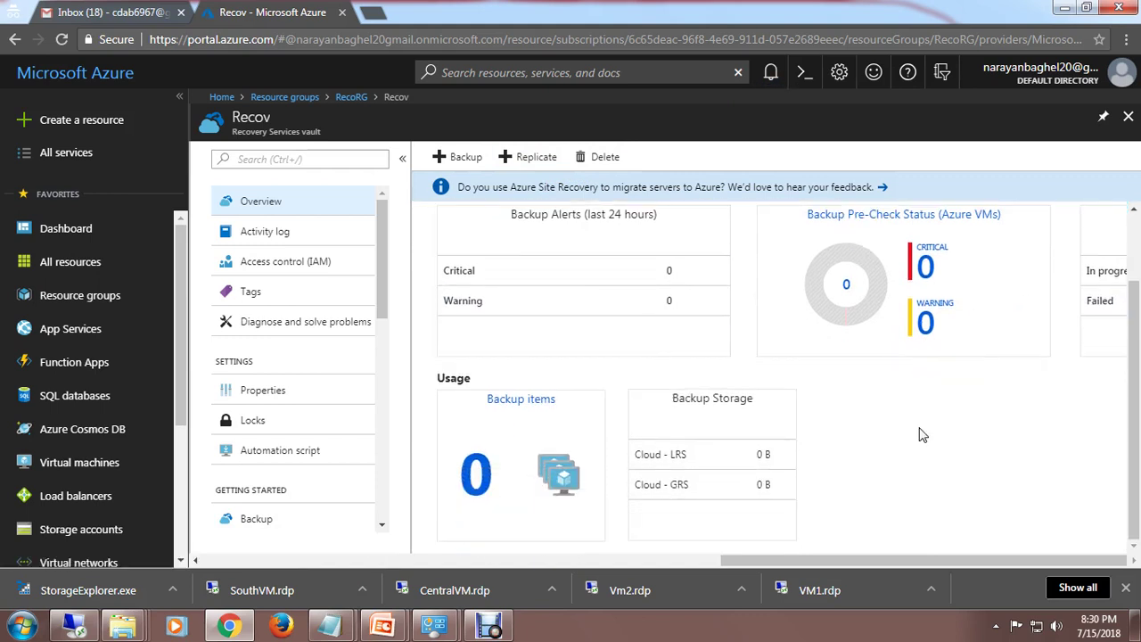
# Step: Start configuring a backup in the Recov vault for a virtual machine workload running in Azure
pyautogui.scroll(-2, 338, 473)
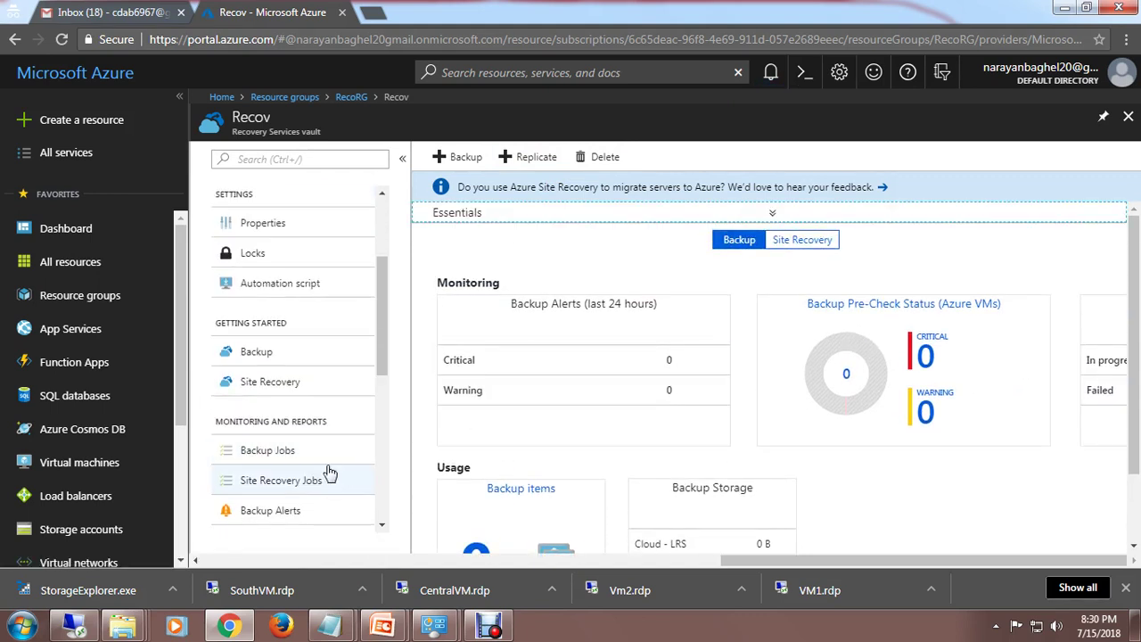
pyautogui.click(254, 361)
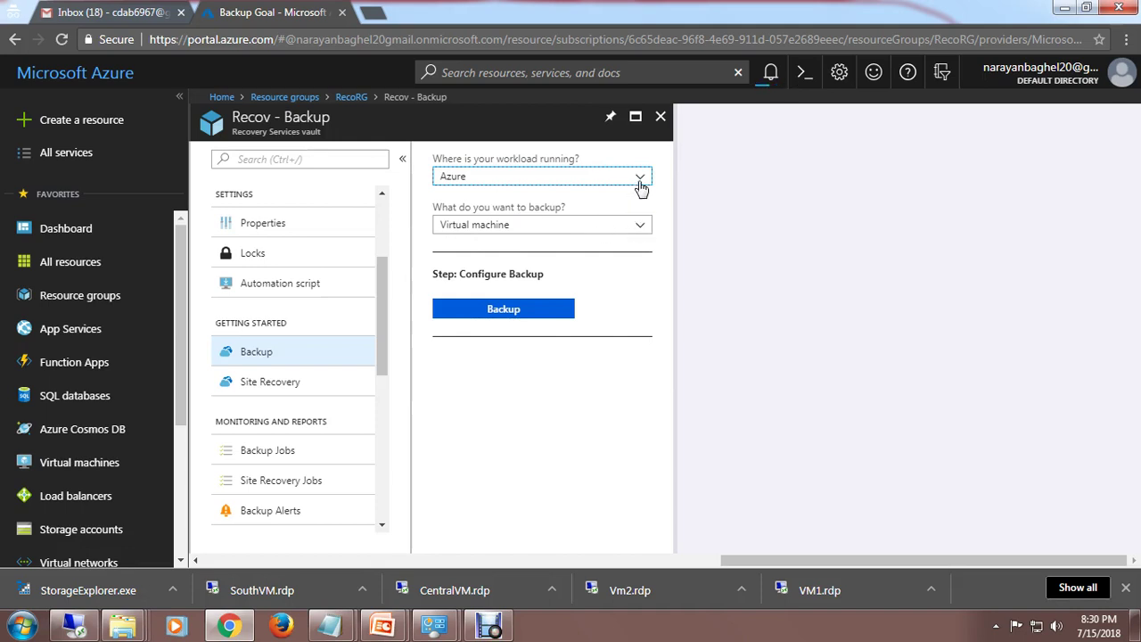
pyautogui.click(642, 228)
pyautogui.click(523, 255)
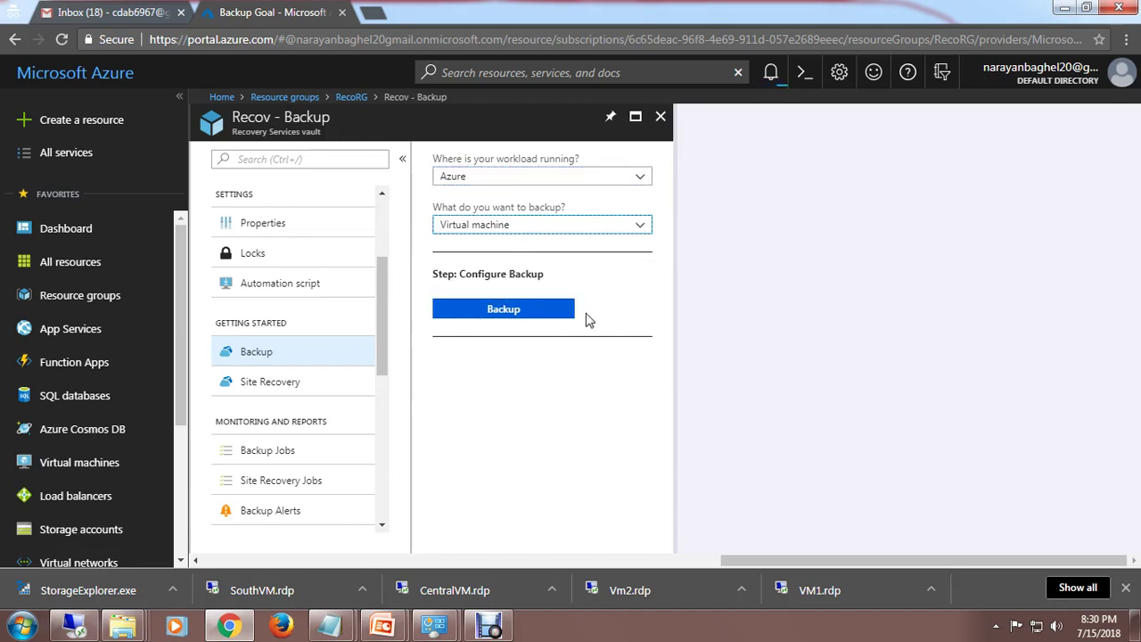
pyautogui.click(516, 314)
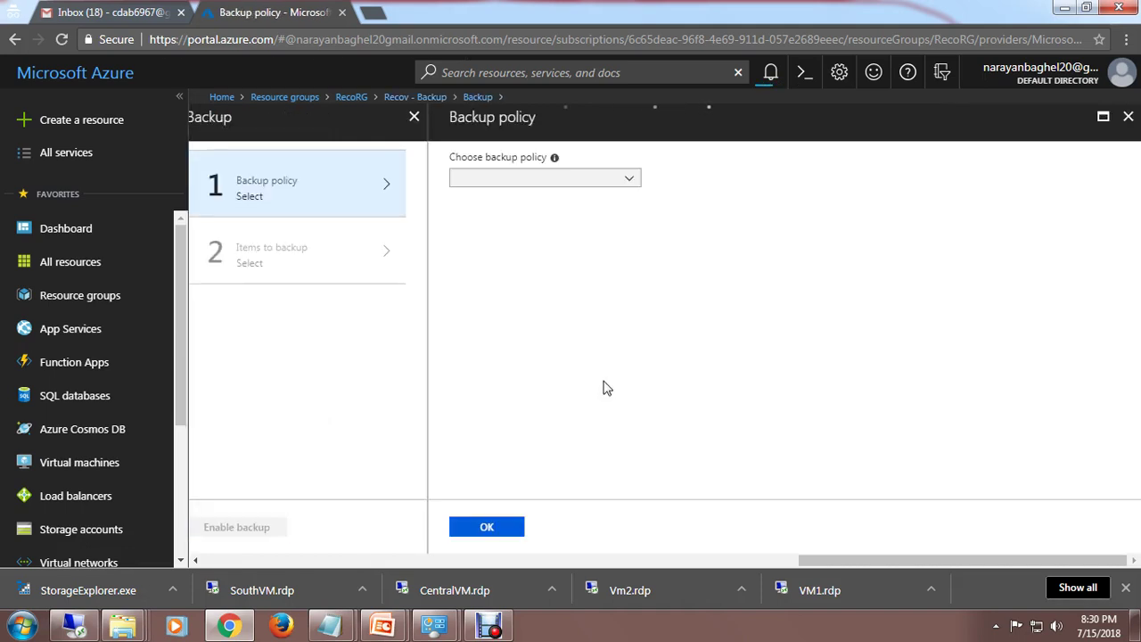
# Step: Examine the frequency and the daily, weekly, monthly and yearly retention options offered for a new backup policy
pyautogui.click(629, 183)
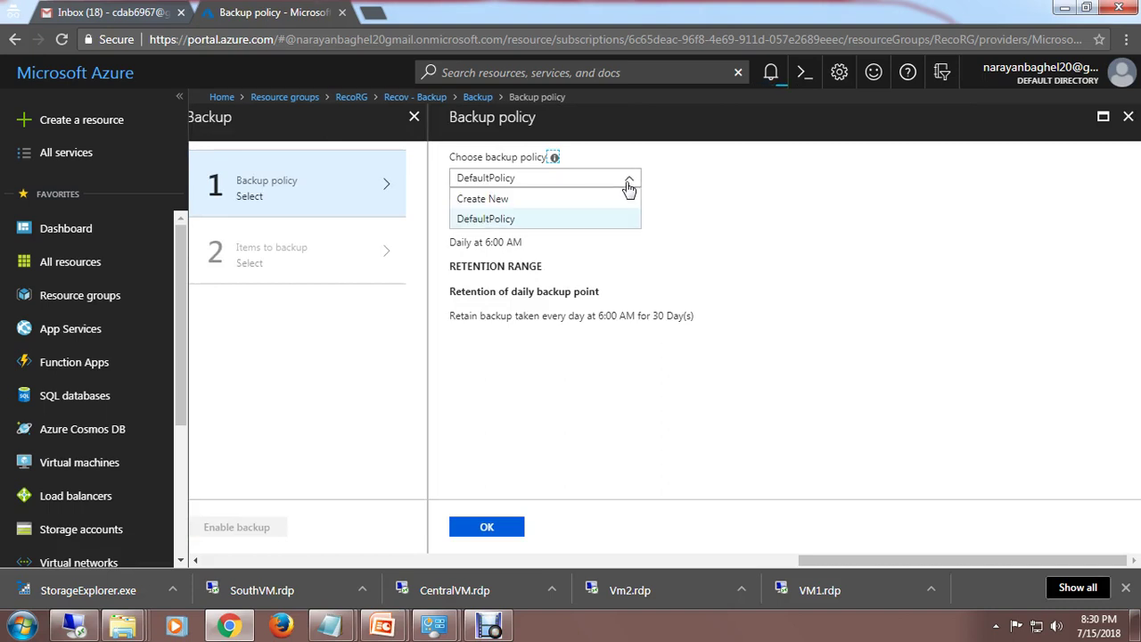
pyautogui.click(500, 204)
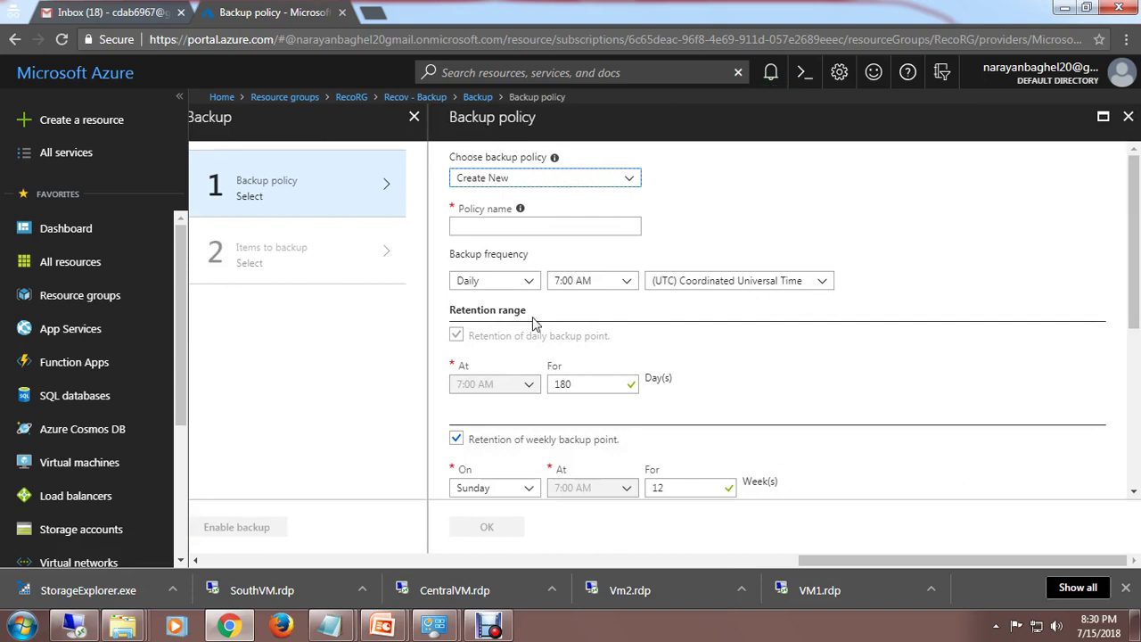
pyautogui.scroll(-1, 663, 482)
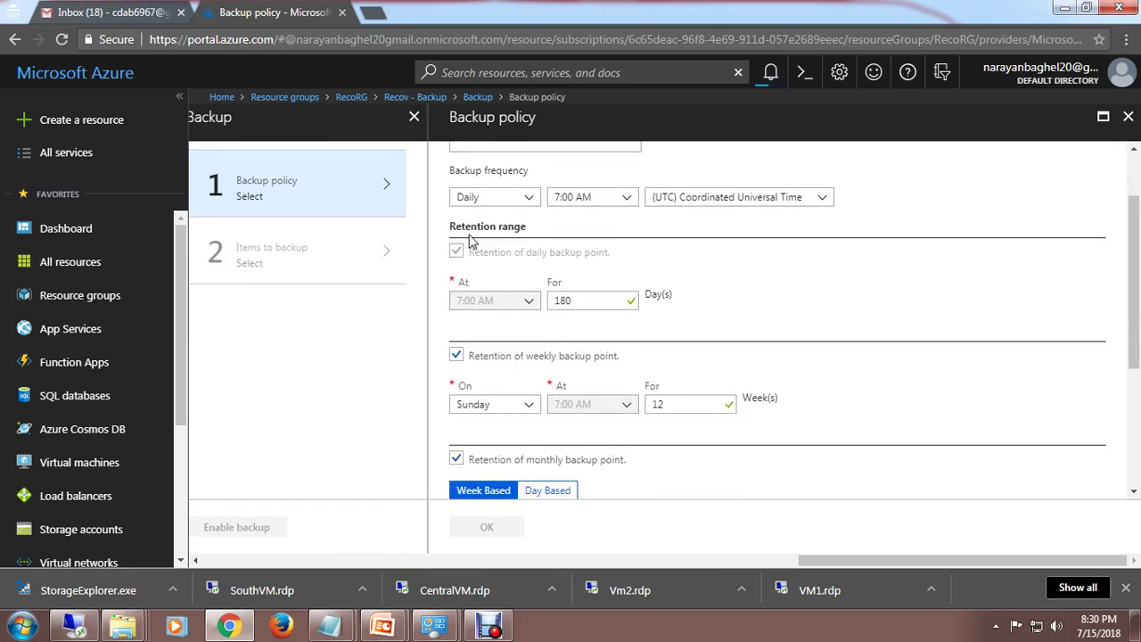
pyautogui.scroll(-3, 697, 421)
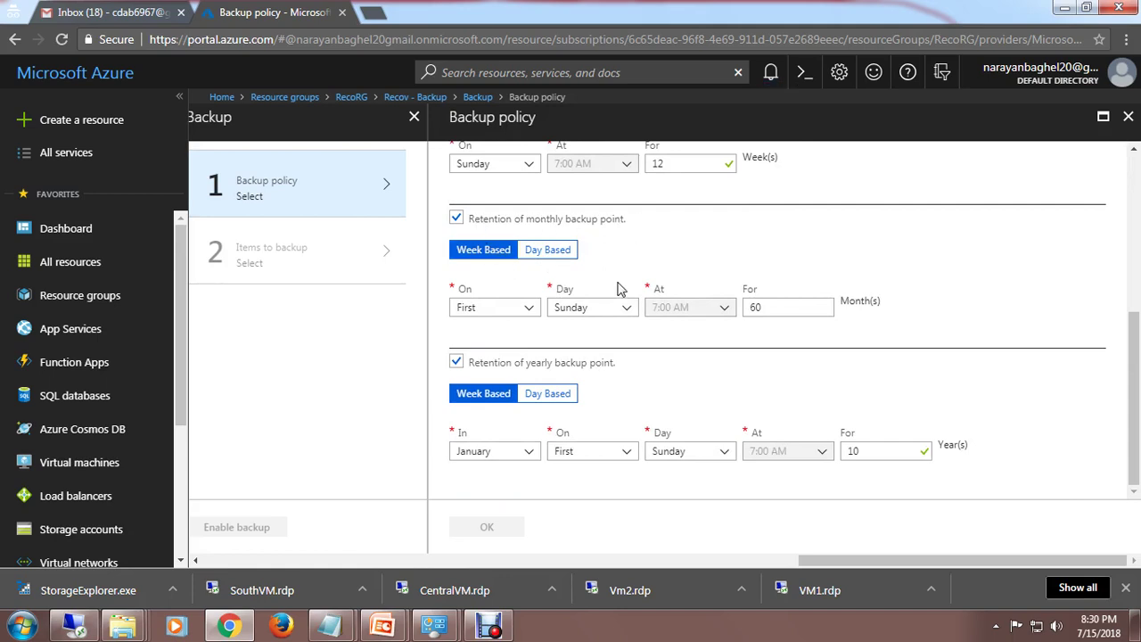
pyautogui.scroll(4, 713, 419)
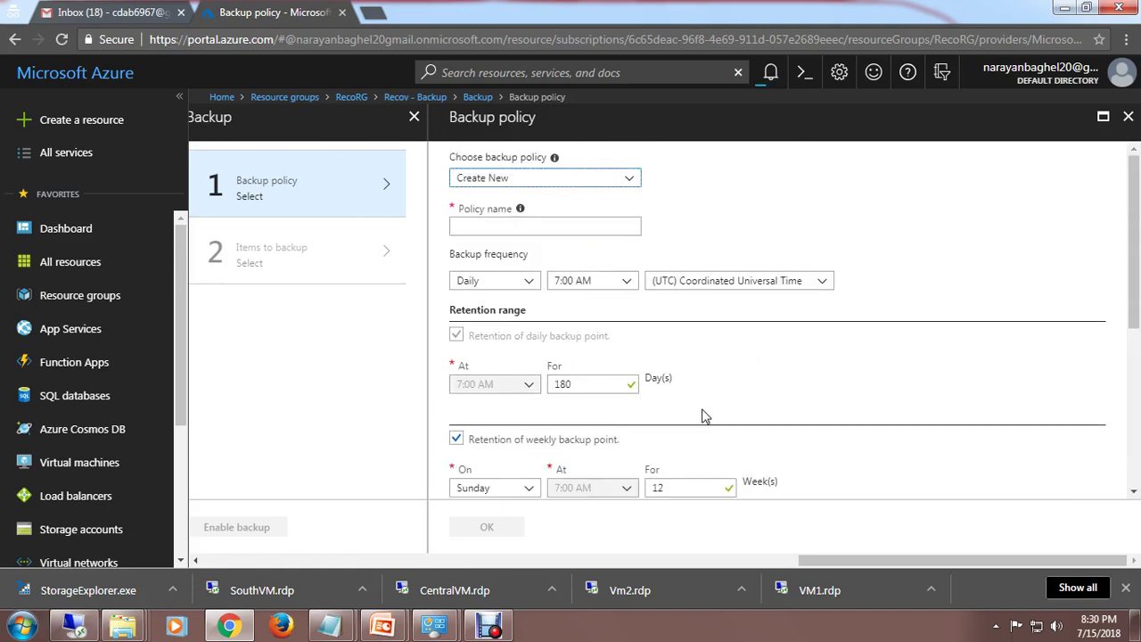
# Step: Choose DefaultPolicy as the backup policy and confirm it
pyautogui.click(632, 183)
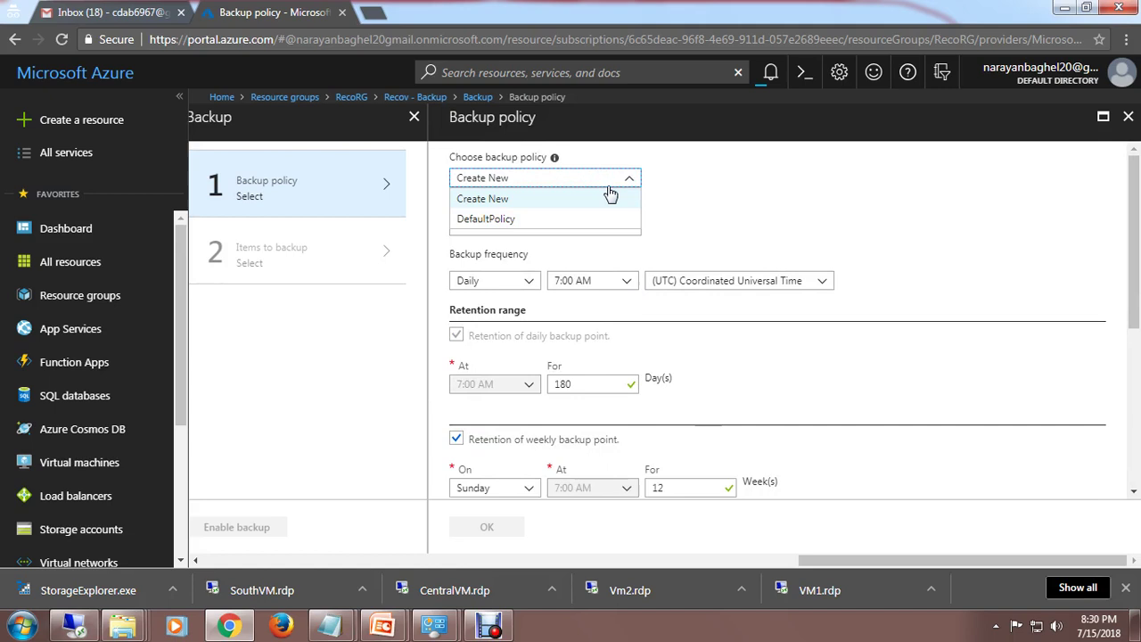
pyautogui.click(479, 219)
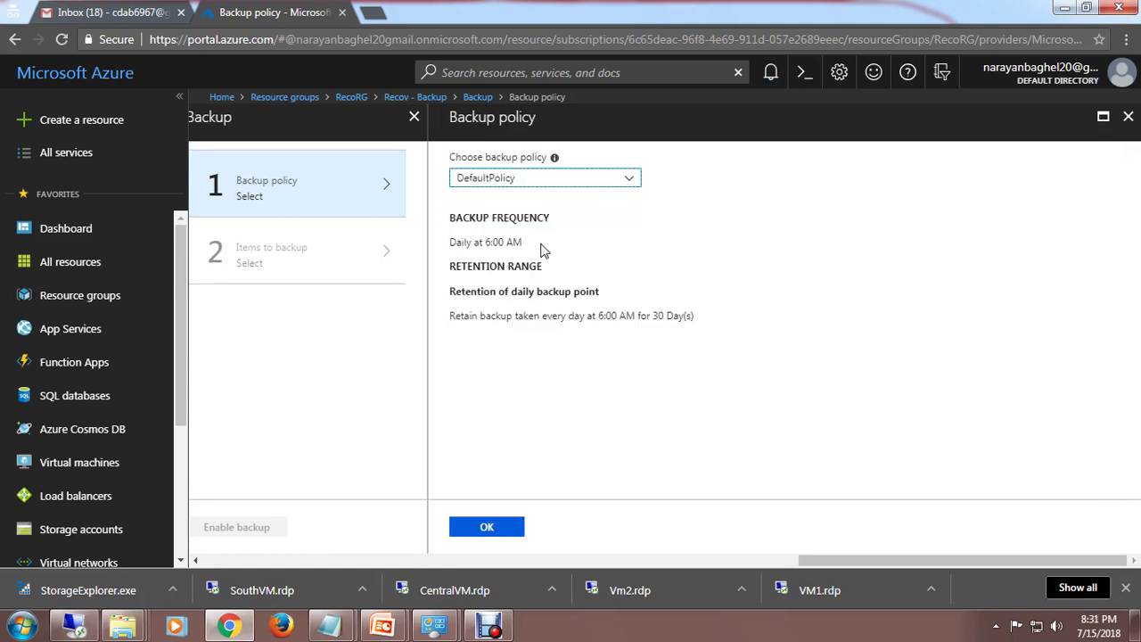
pyautogui.click(497, 532)
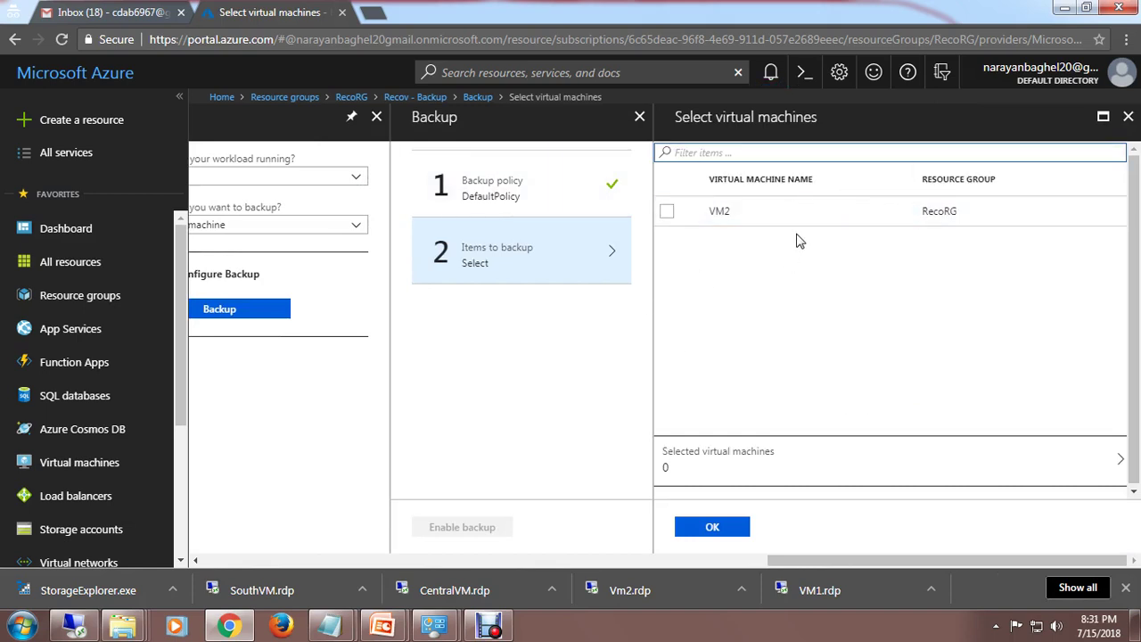
# Step: Enable backup for the VM2 virtual machine and check the deployment notifications
pyautogui.click(666, 214)
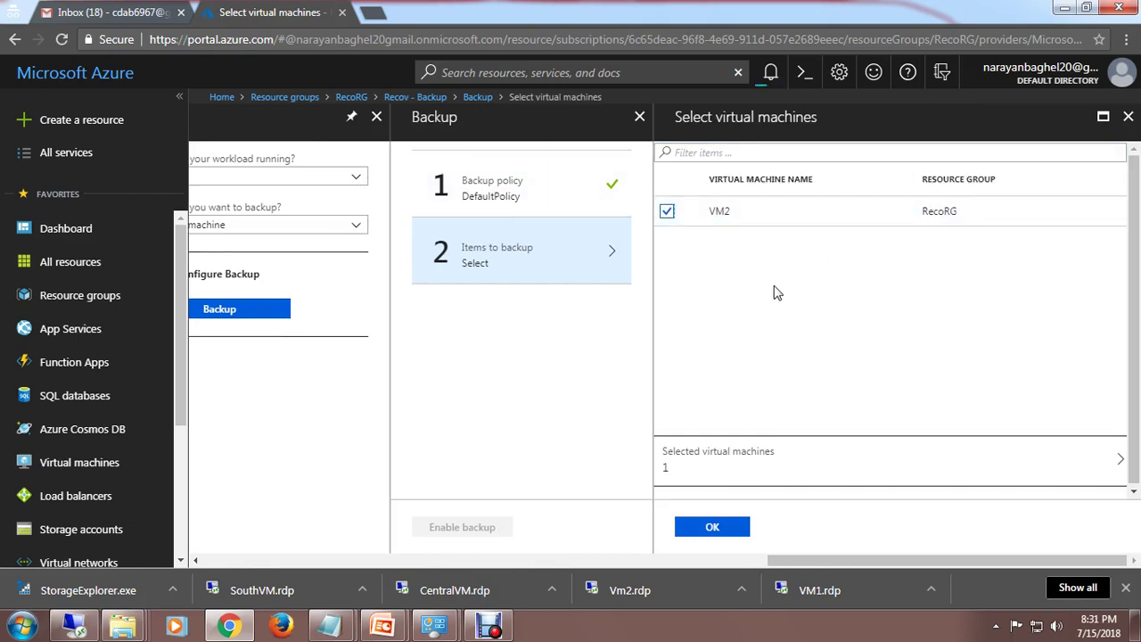
pyautogui.click(717, 529)
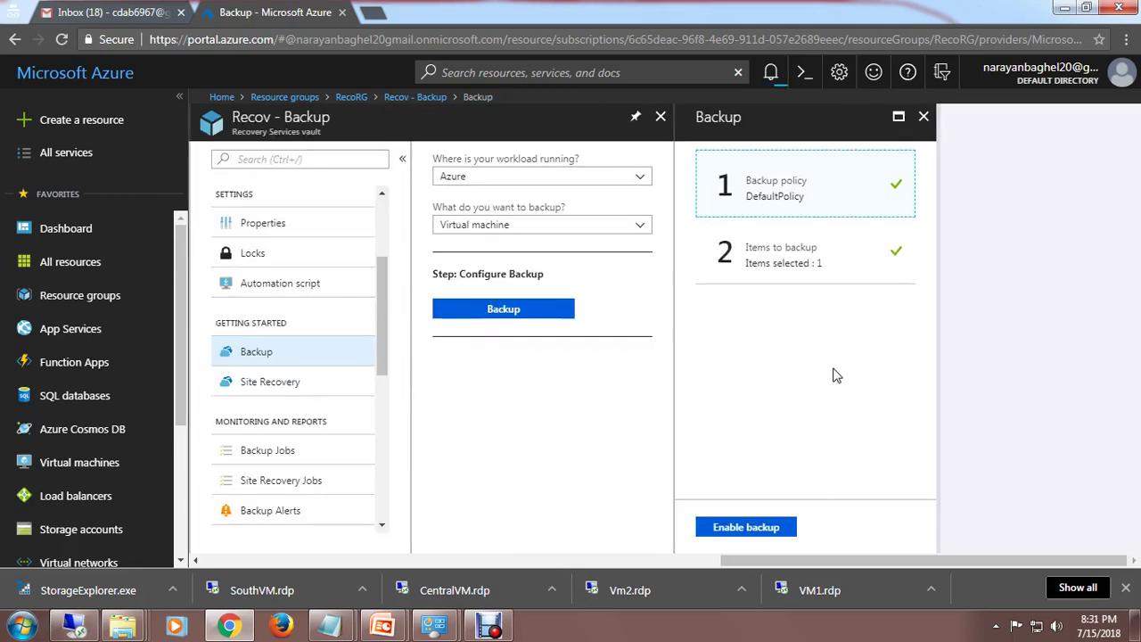
pyautogui.click(766, 529)
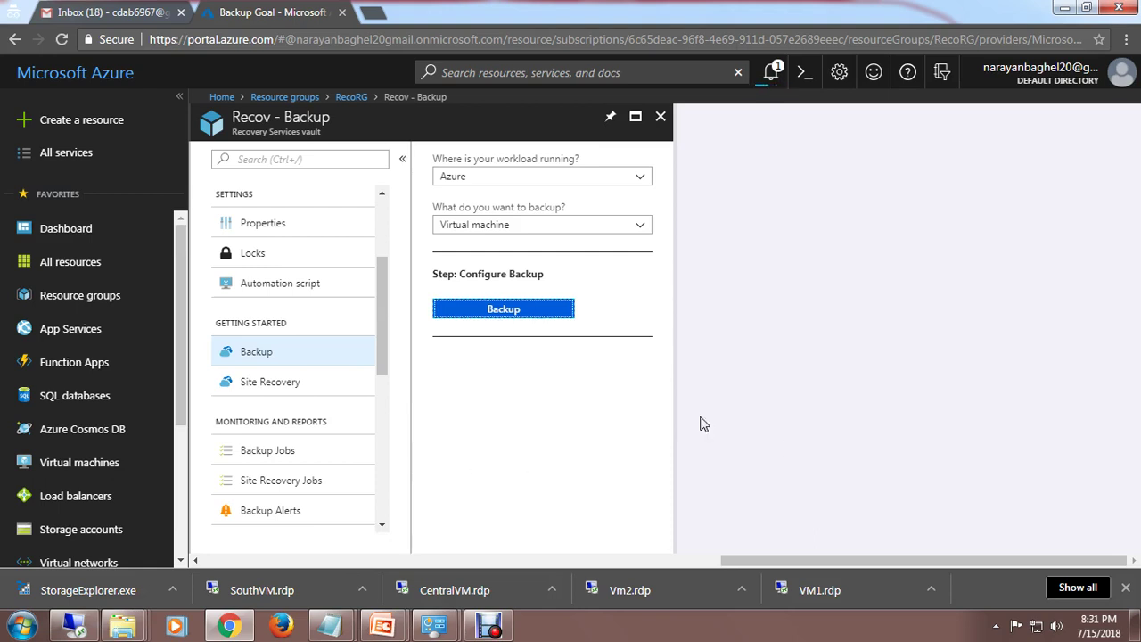
pyautogui.click(772, 75)
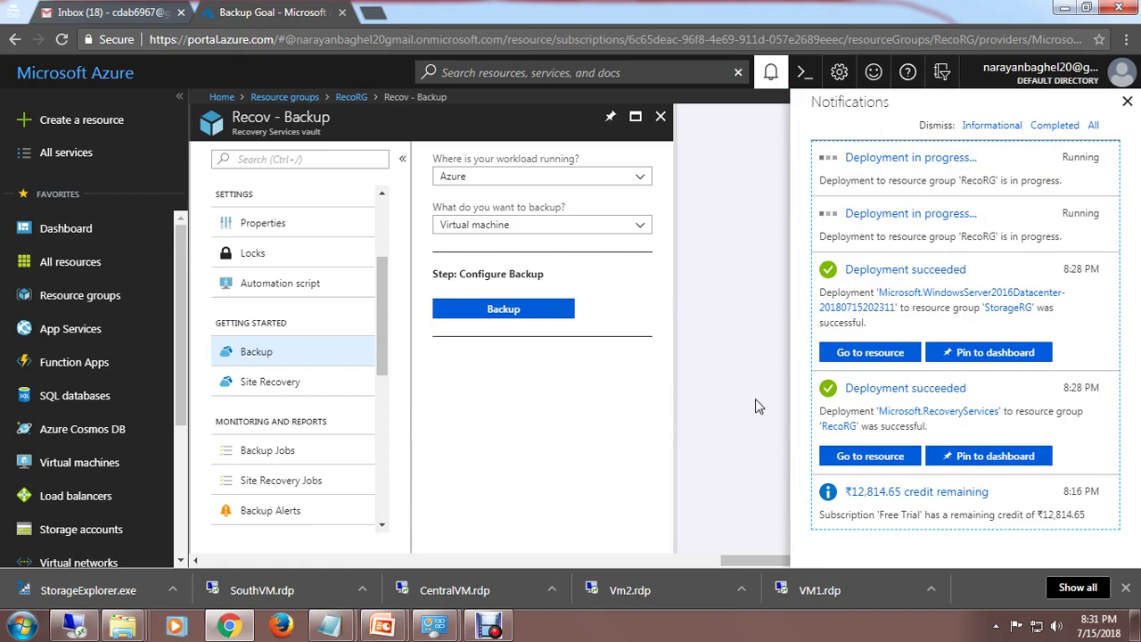
pyautogui.click(1127, 102)
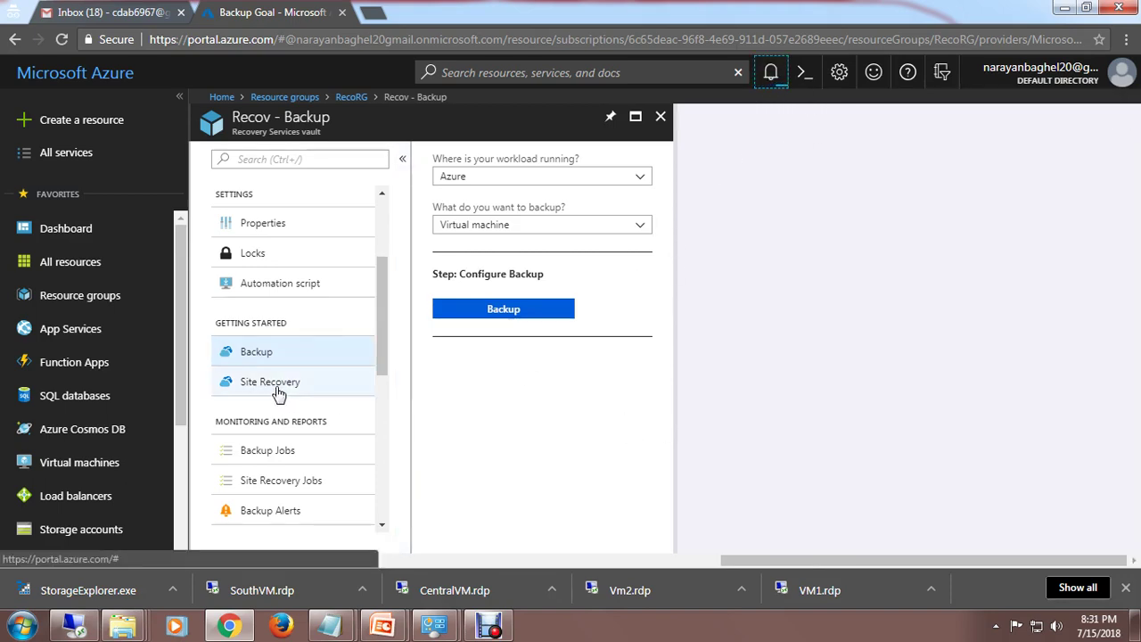
# Step: Open the Recov vault's overview and check its backup goal form, closing the form without changes
pyautogui.moveTo(383, 331); pyautogui.dragTo(379, 226)
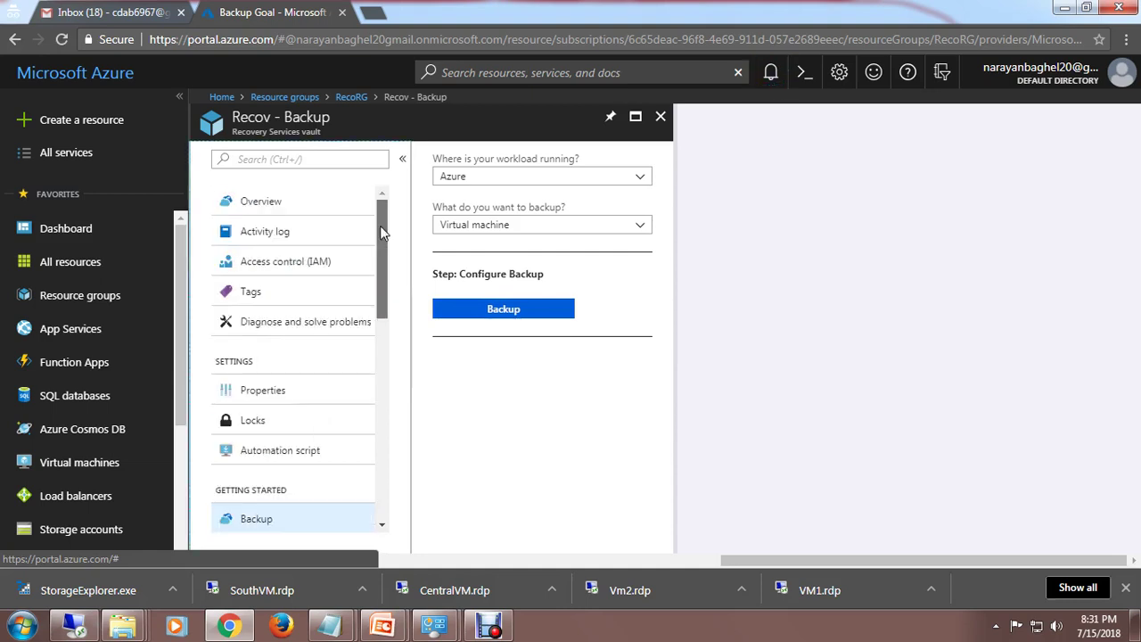
pyautogui.click(262, 204)
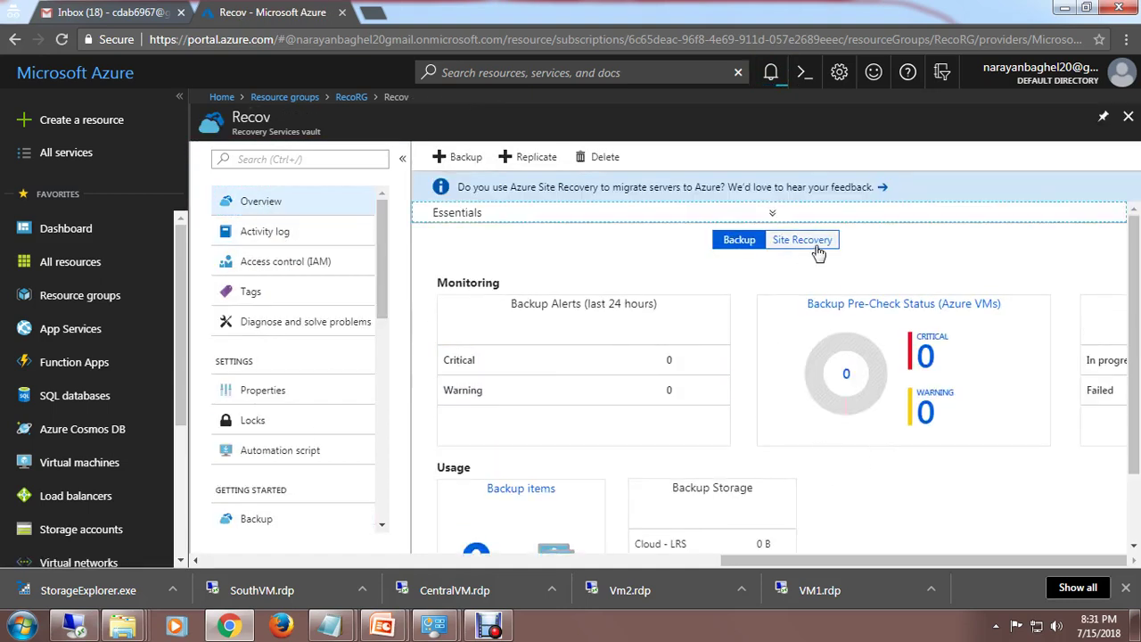
pyautogui.click(461, 155)
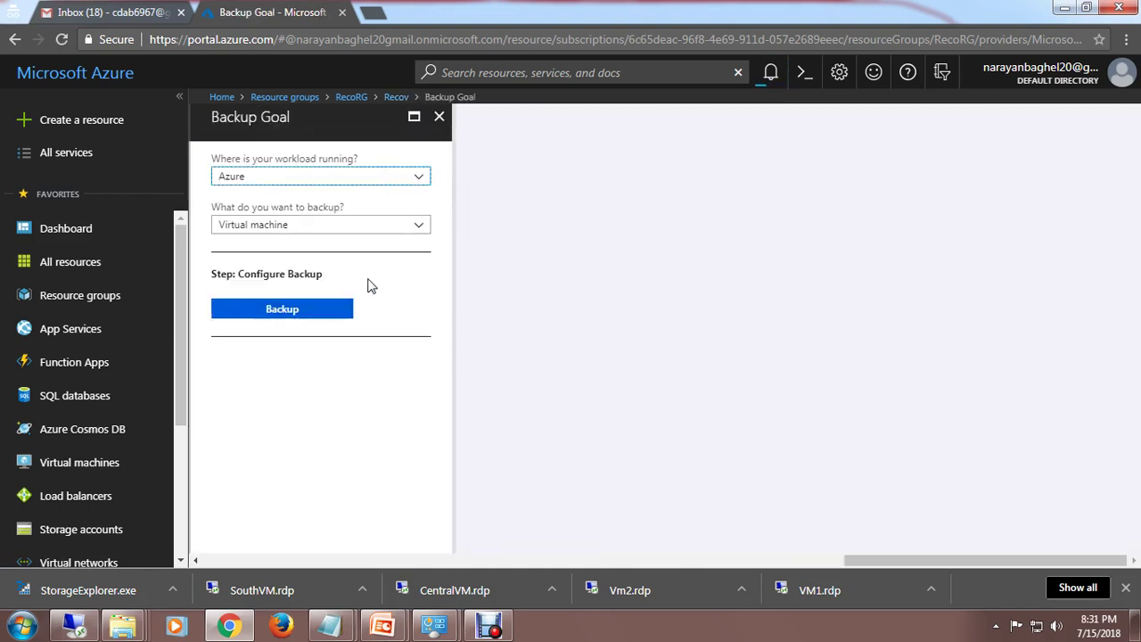
pyautogui.click(439, 116)
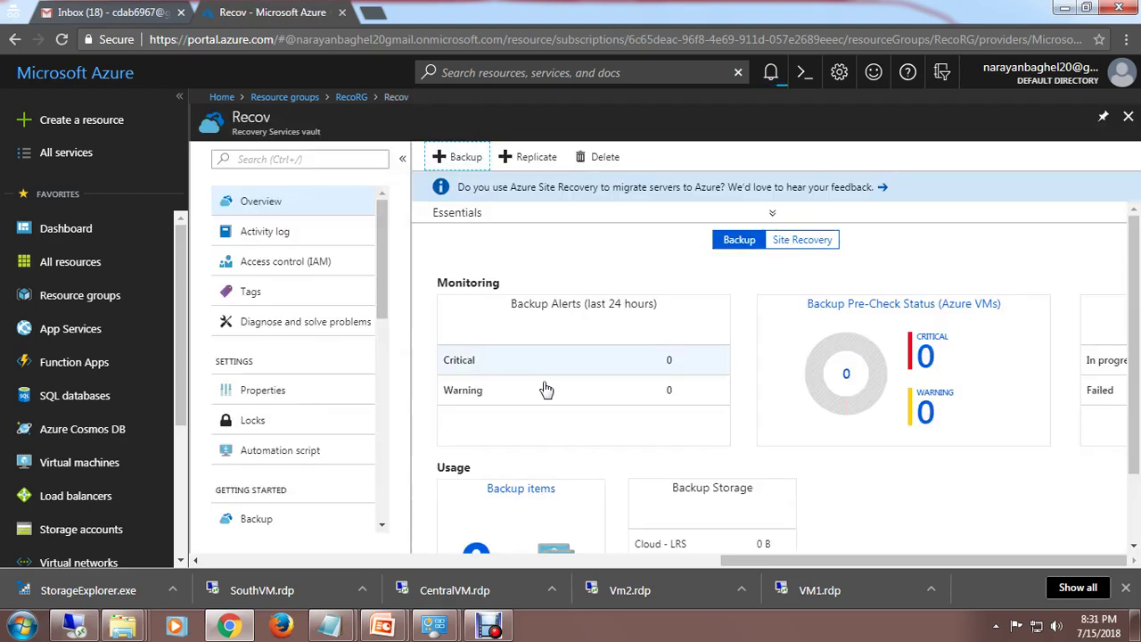
# Step: Start enabling replication for the vault and try On-premises as the source before switching back to Azure
pyautogui.click(540, 158)
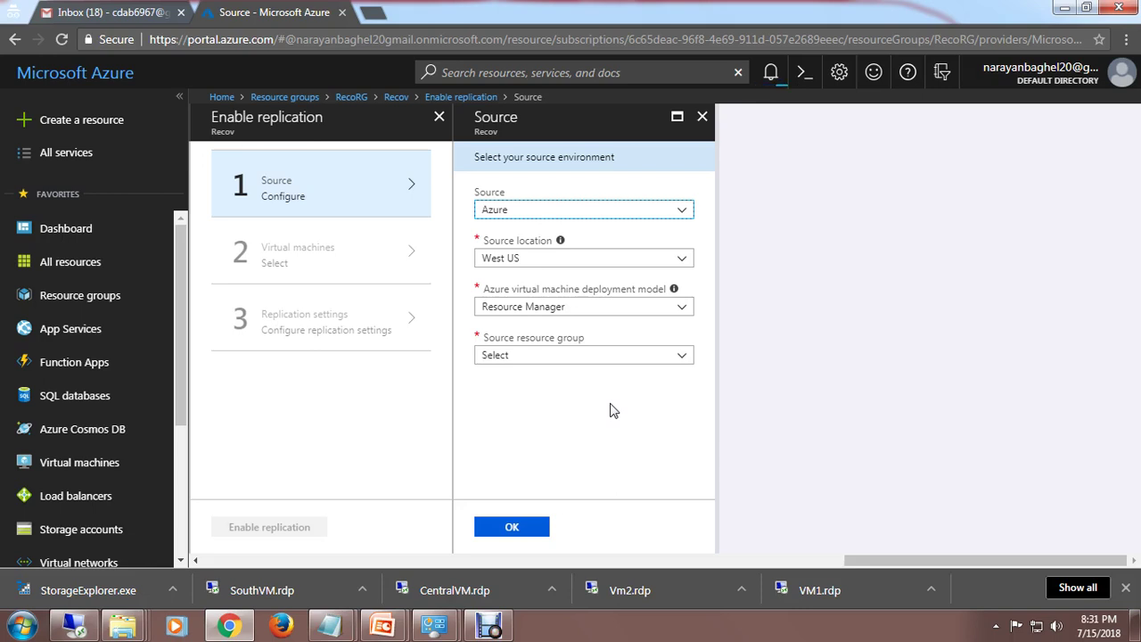
pyautogui.click(681, 218)
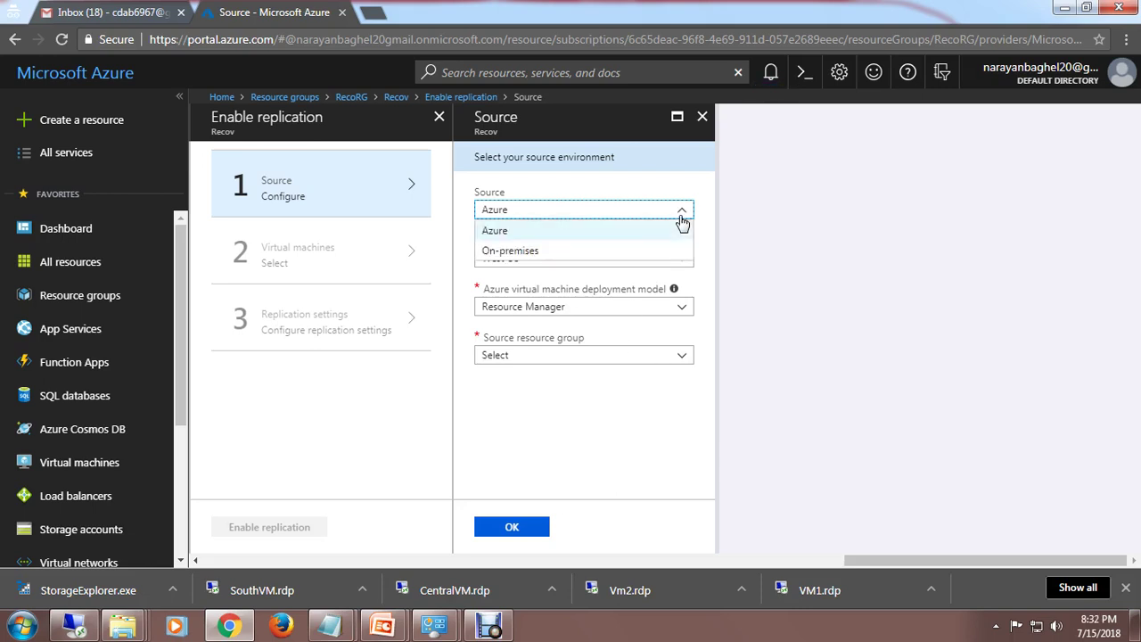
pyautogui.click(682, 221)
pyautogui.click(682, 220)
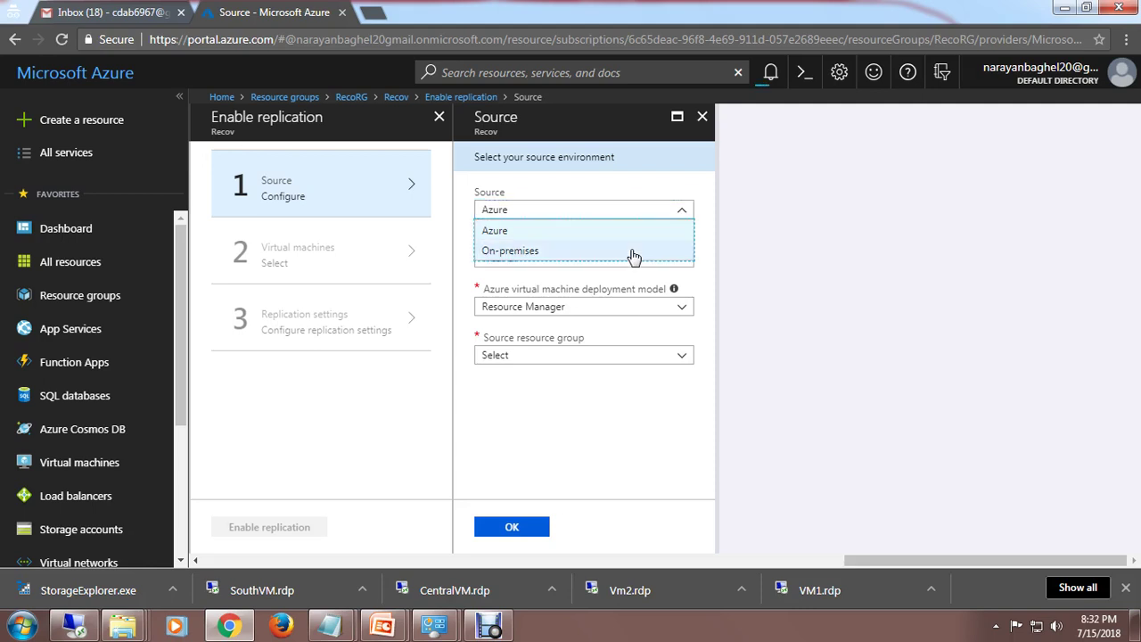
pyautogui.click(632, 253)
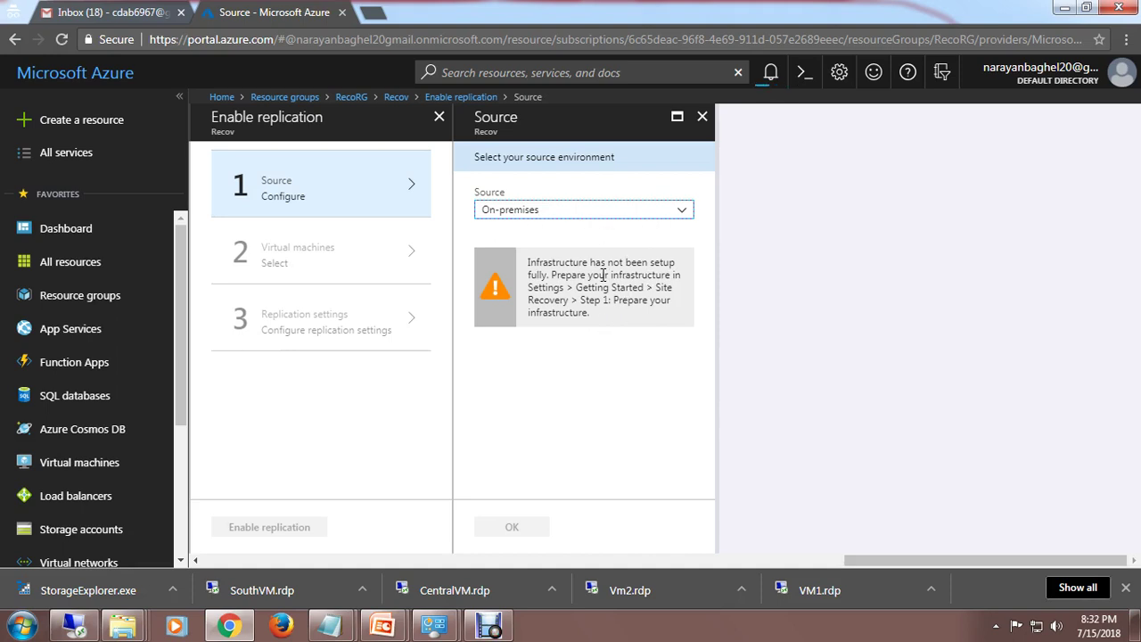
pyautogui.click(676, 214)
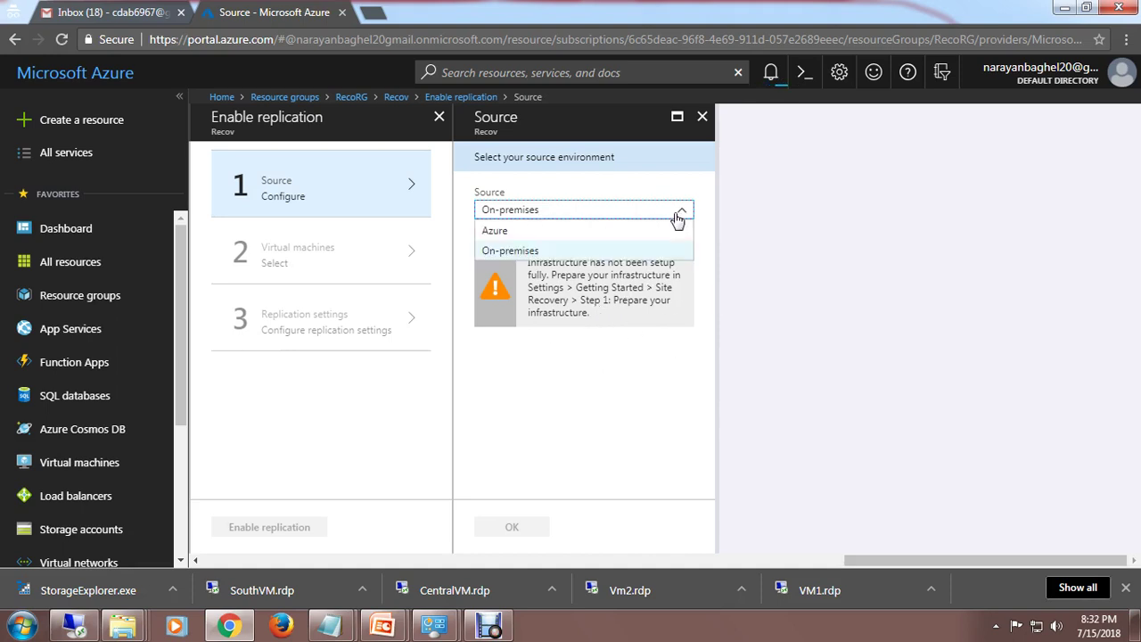
pyautogui.click(511, 233)
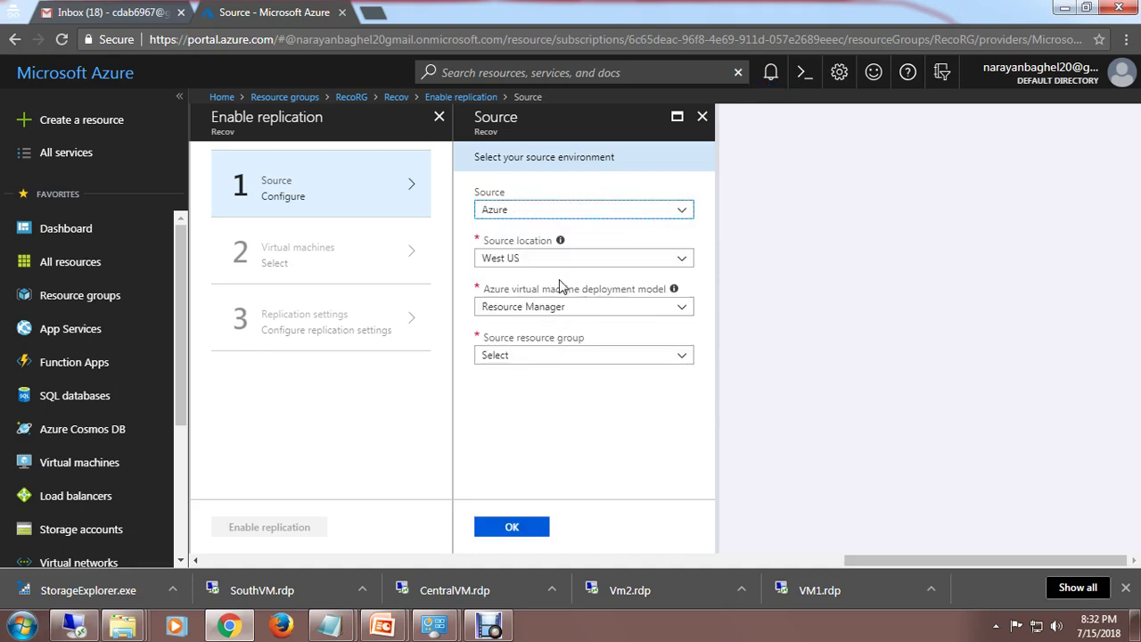
# Step: Try South India and West Europe as the source location for replication
pyautogui.click(682, 264)
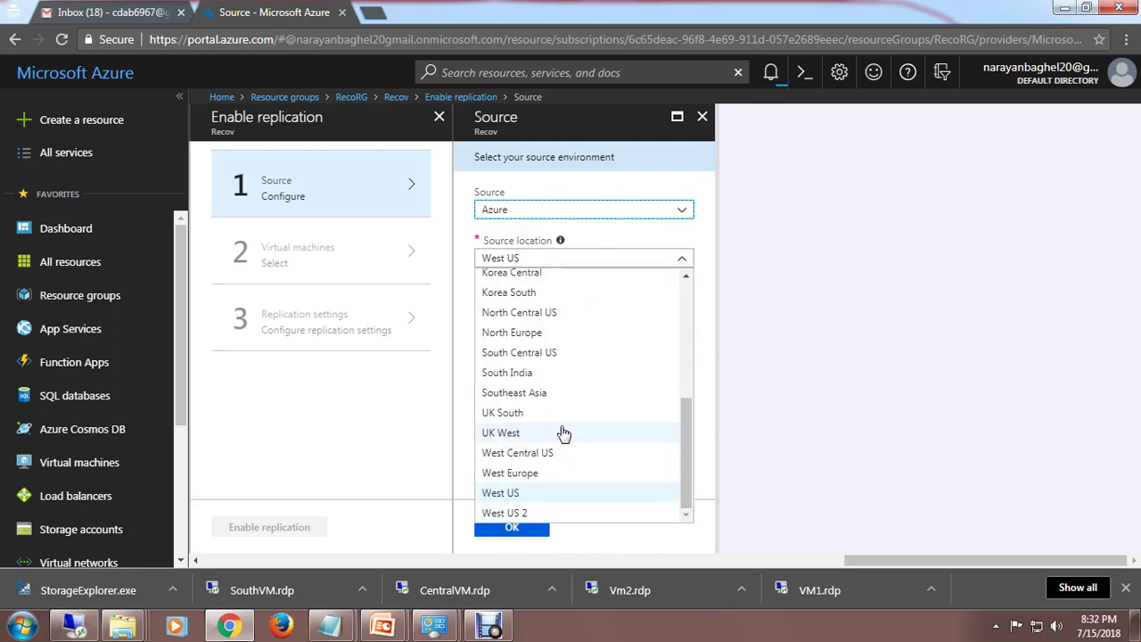
pyautogui.click(523, 372)
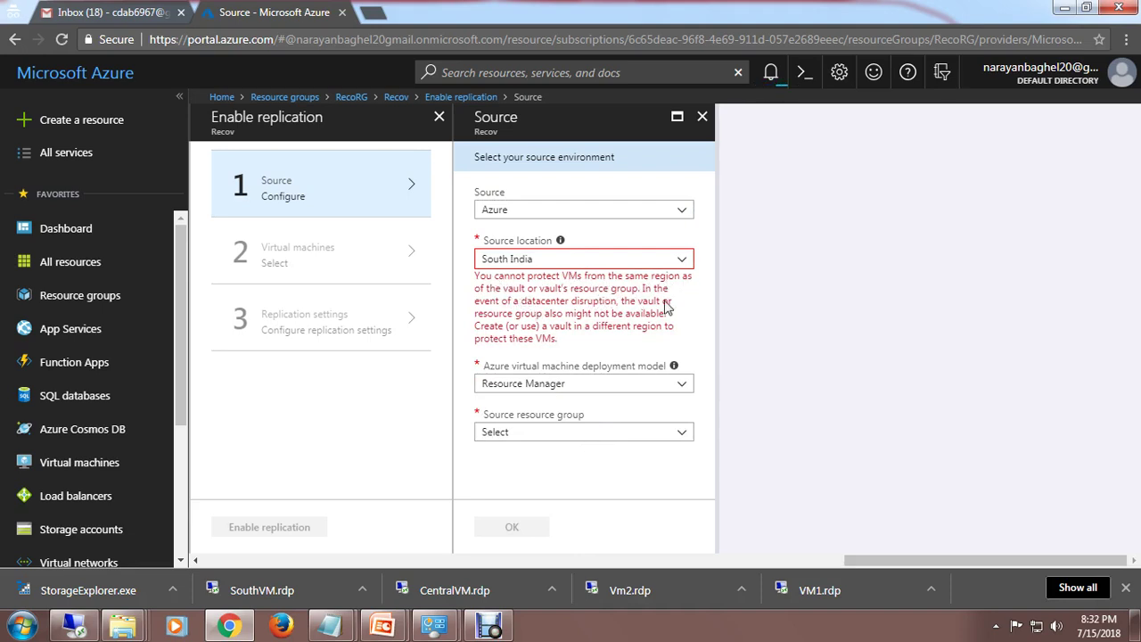
pyautogui.click(682, 267)
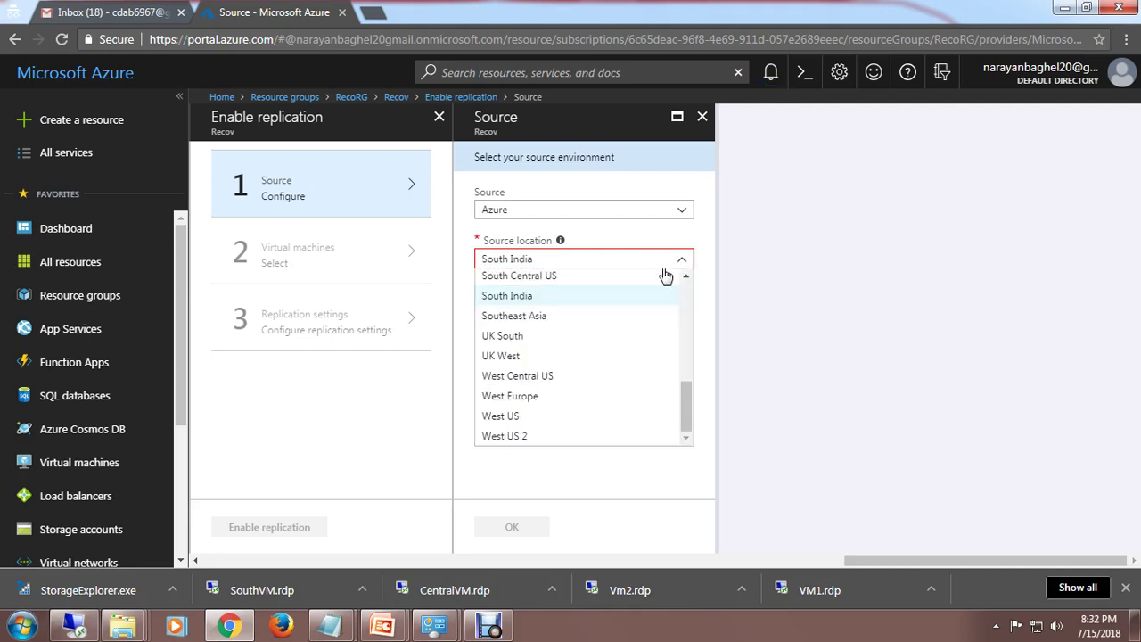
pyautogui.click(510, 396)
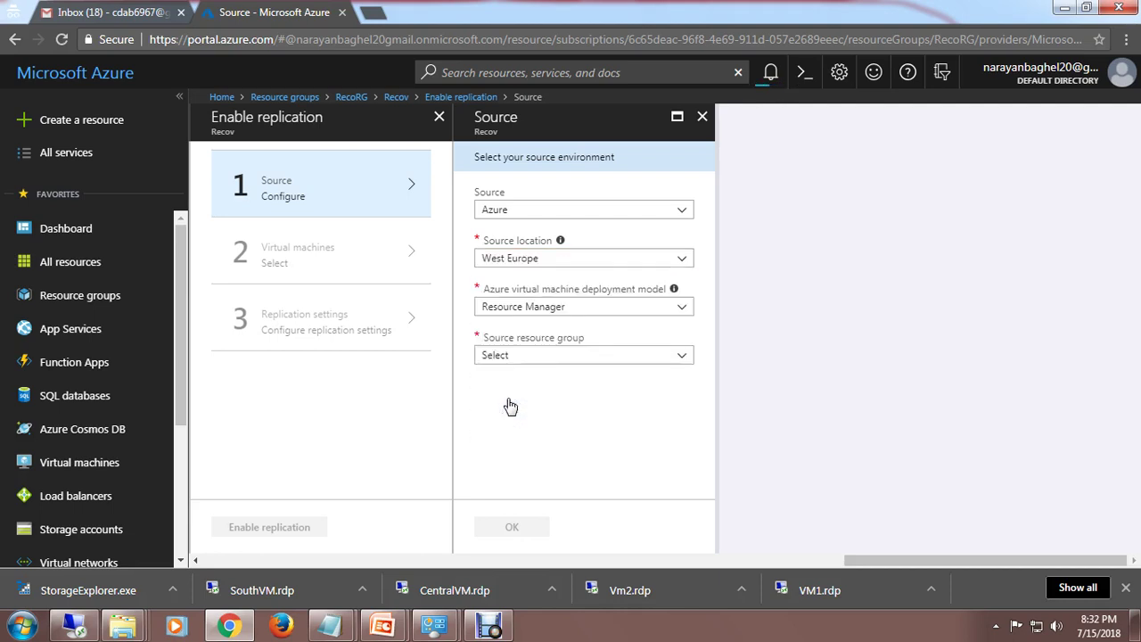
# Step: Check the available source resource groups and virtual machine deployment models for the West Europe source location
pyautogui.click(683, 358)
pyautogui.click(612, 378)
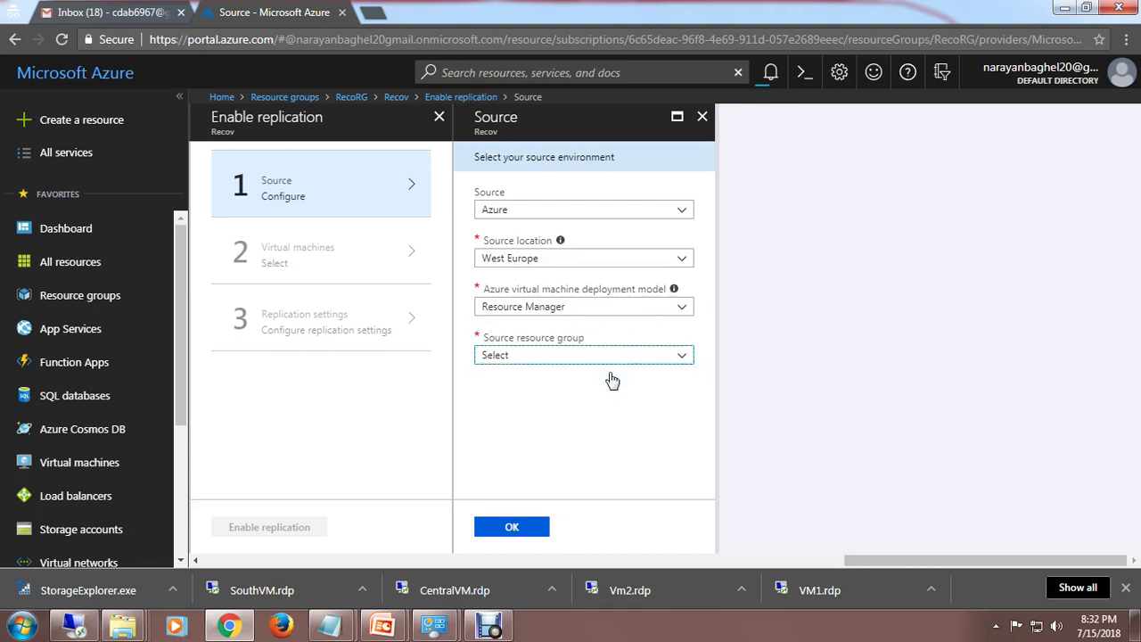
pyautogui.click(678, 360)
pyautogui.click(670, 312)
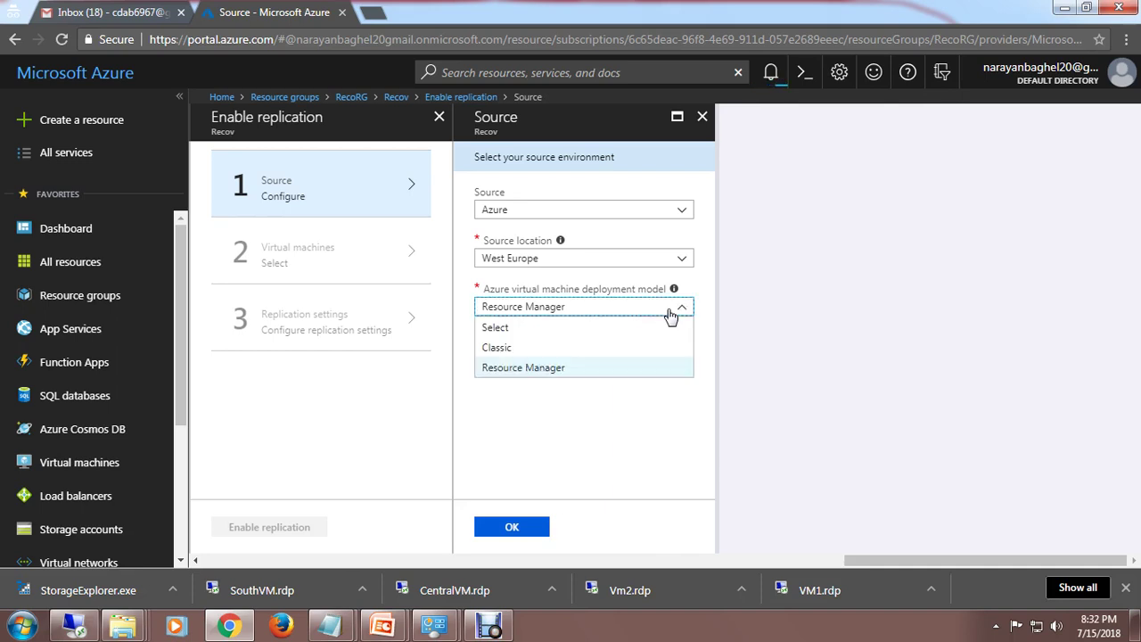
pyautogui.click(671, 312)
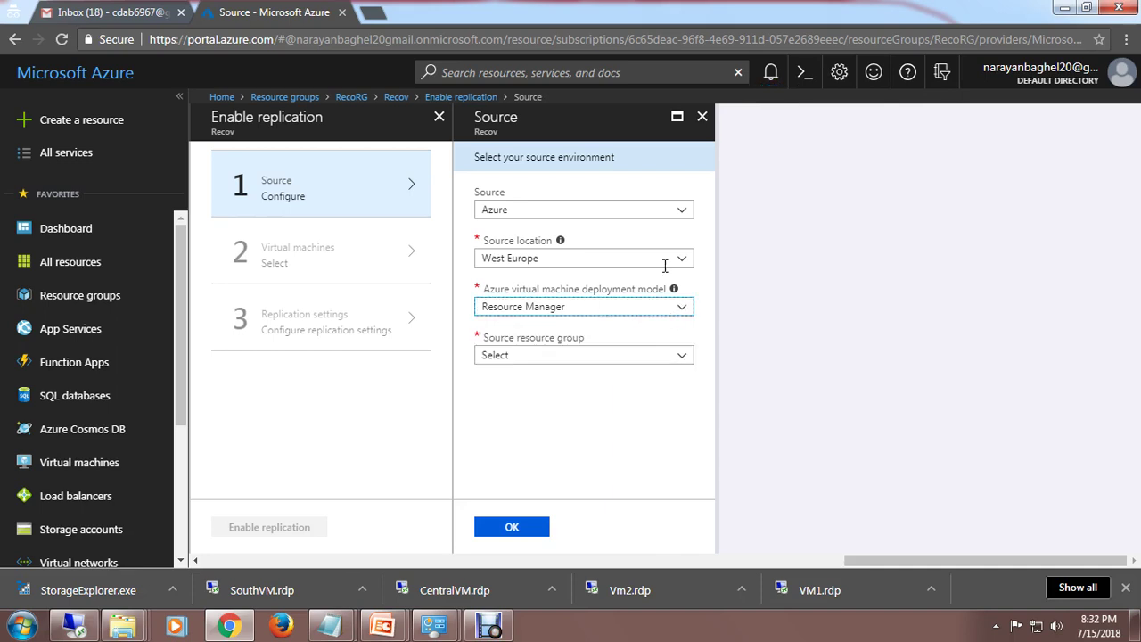
# Step: Try West US as the source location and discard the replication setup
pyautogui.click(682, 267)
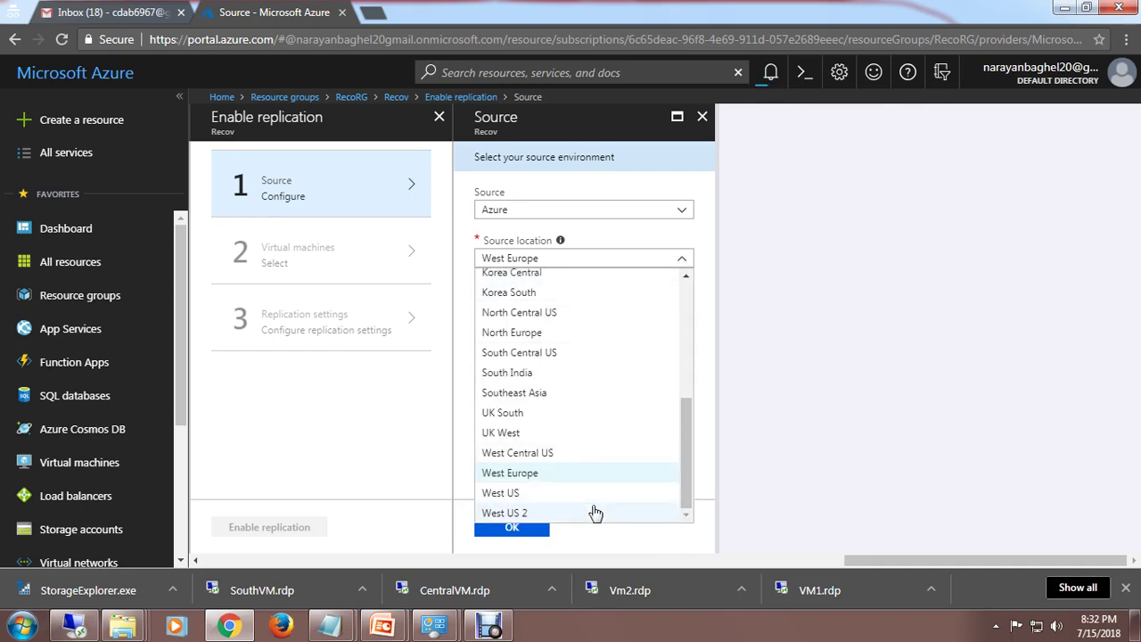
pyautogui.click(506, 494)
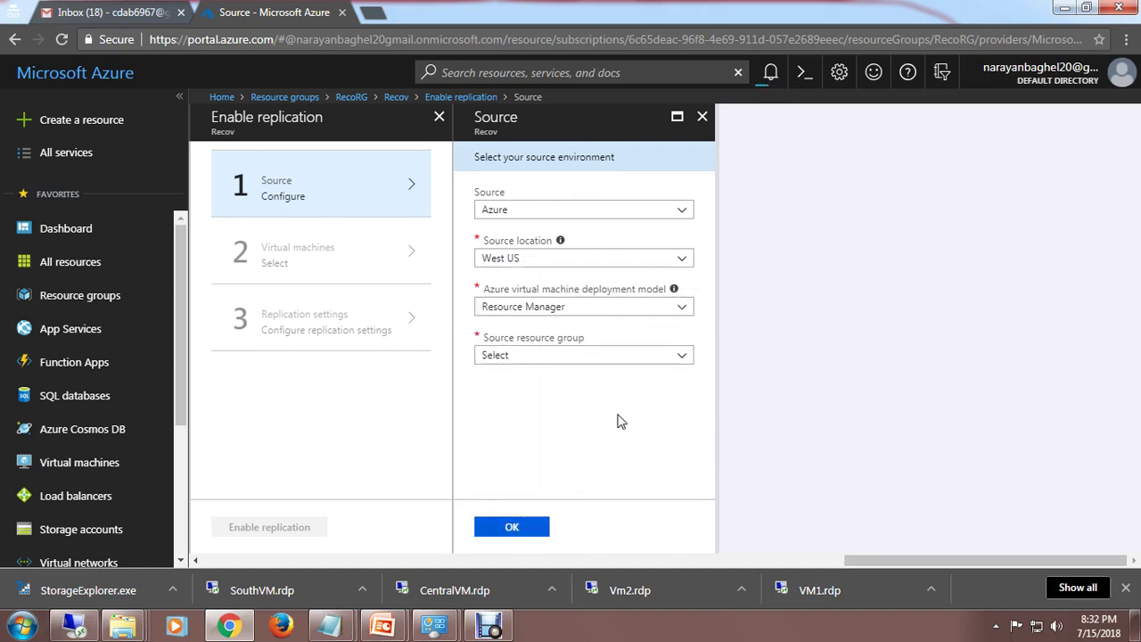
pyautogui.click(677, 356)
pyautogui.click(677, 355)
pyautogui.click(701, 118)
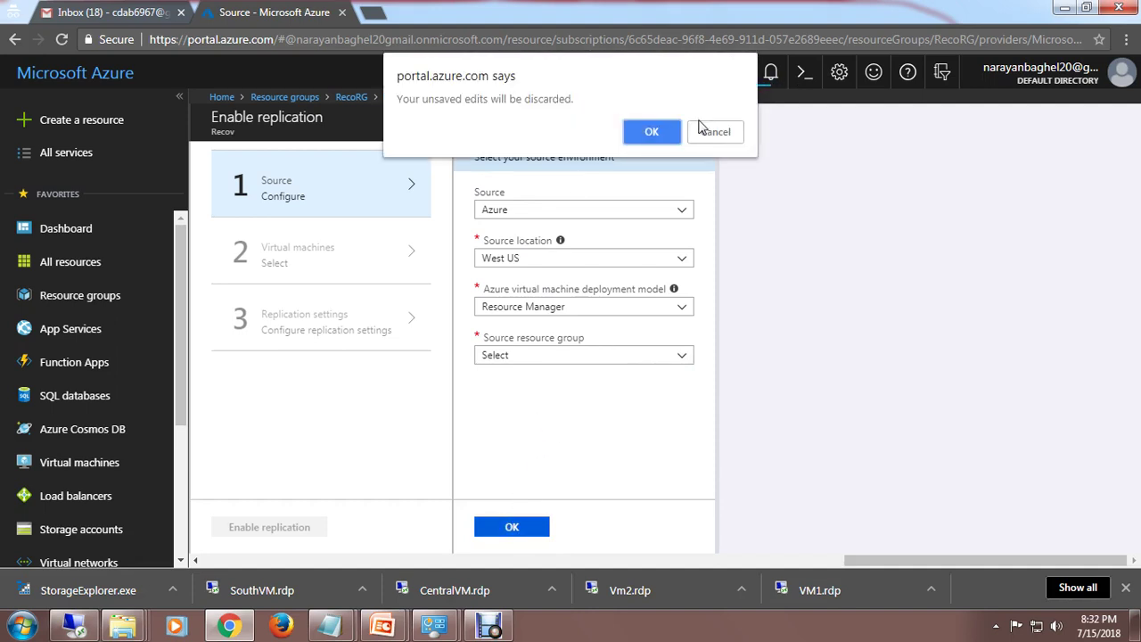
pyautogui.click(651, 132)
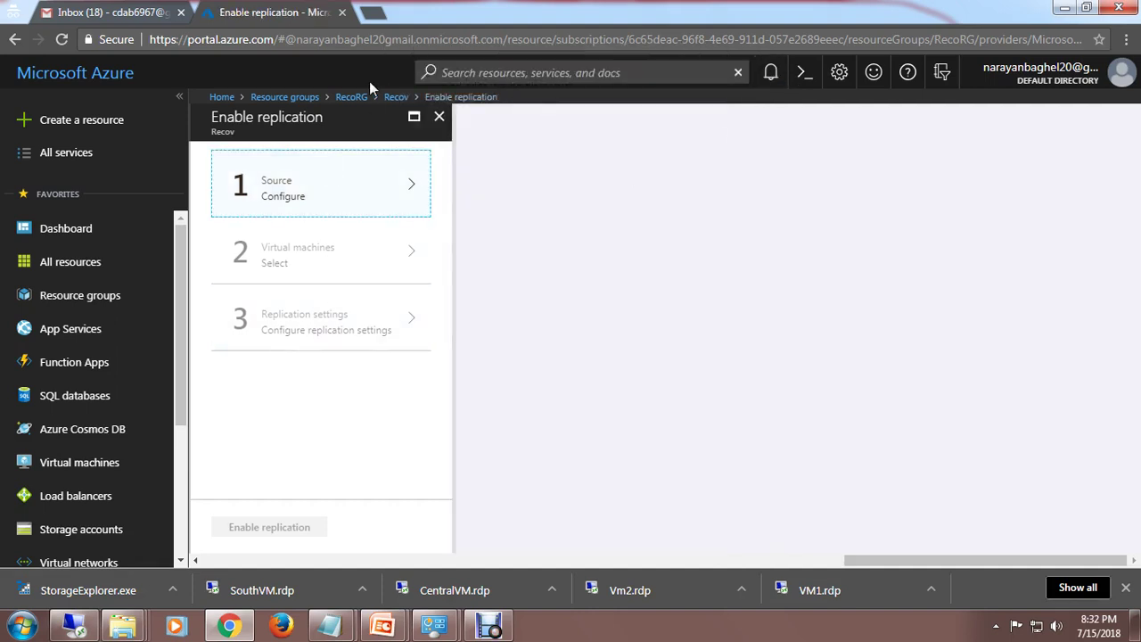
pyautogui.click(439, 115)
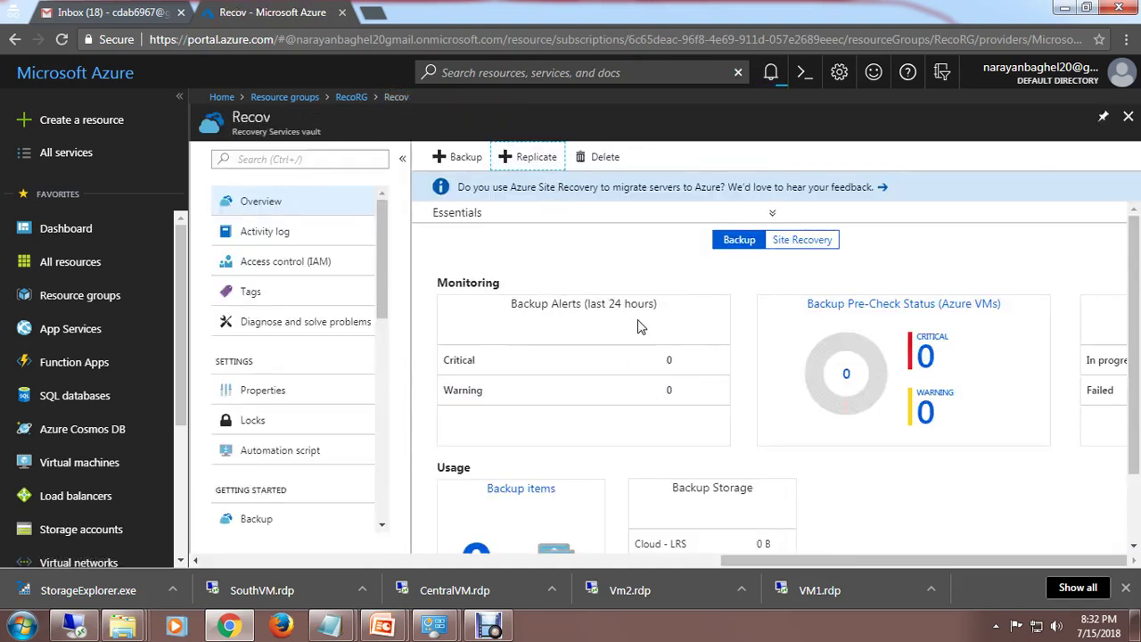
# Step: View the vault's Site Recovery getting-started options and return to the overview
pyautogui.scroll(-2, 267, 450)
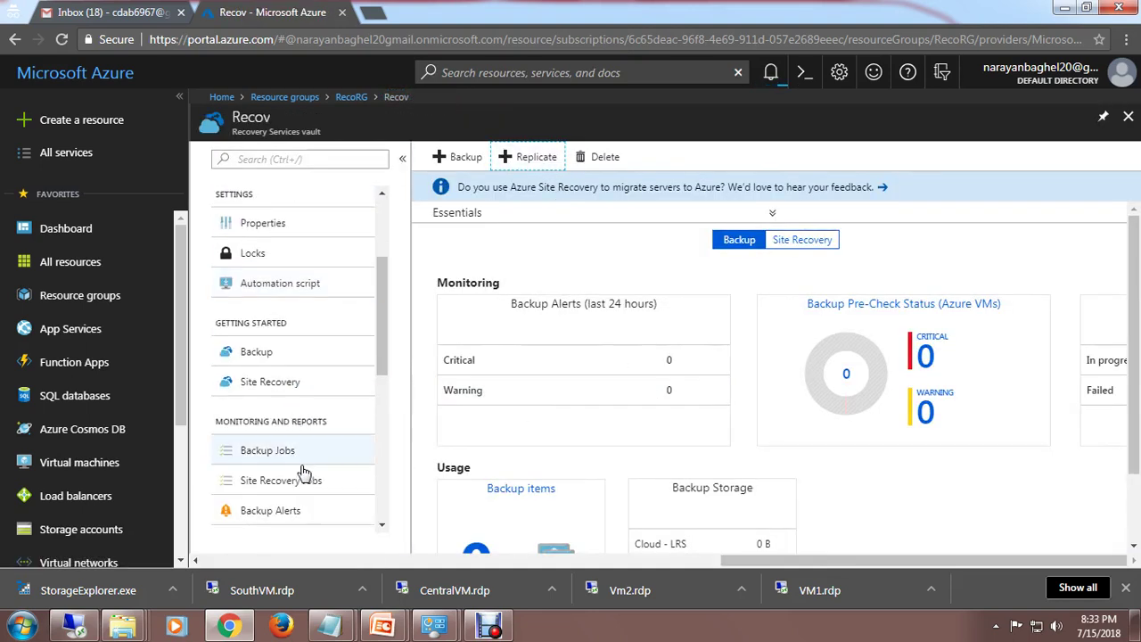
pyautogui.click(270, 383)
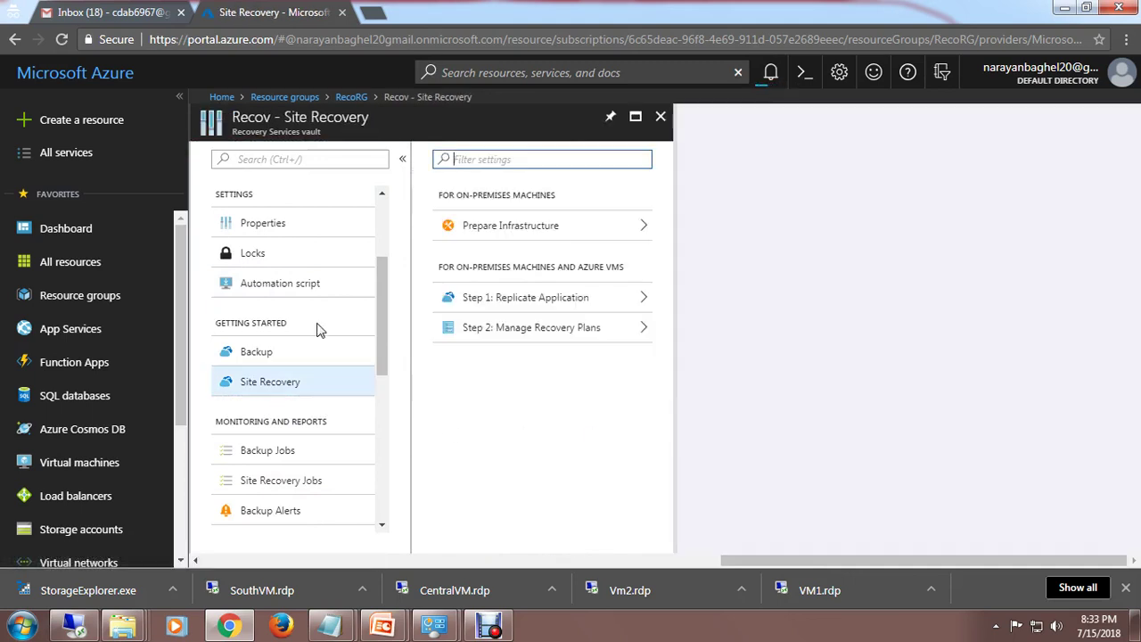
pyautogui.scroll(2, 384, 333)
pyautogui.click(260, 201)
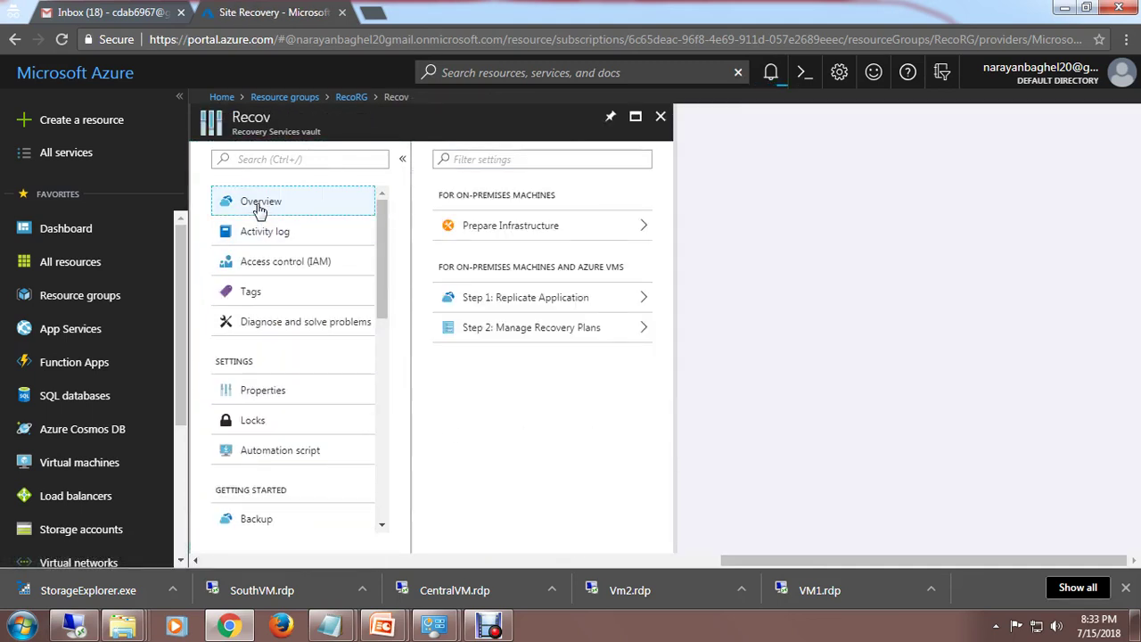
# Step: Compare the Site Recovery and Backup dashboards on the vault's overview
pyautogui.click(807, 210)
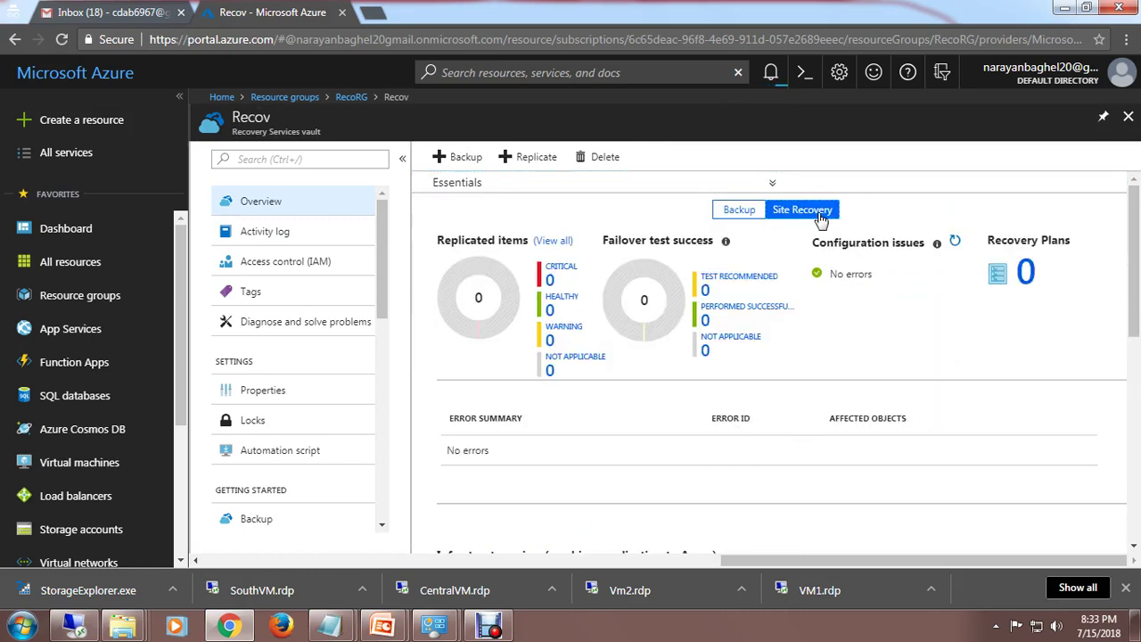
pyautogui.click(738, 209)
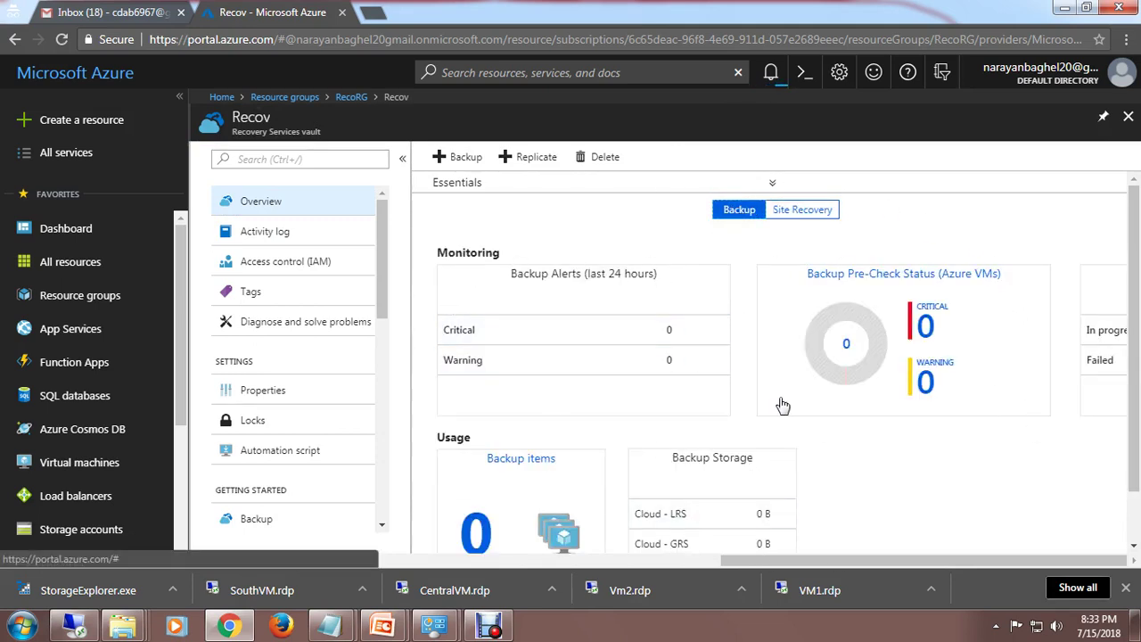
pyautogui.scroll(-1, 782, 403)
pyautogui.scroll(1, 820, 412)
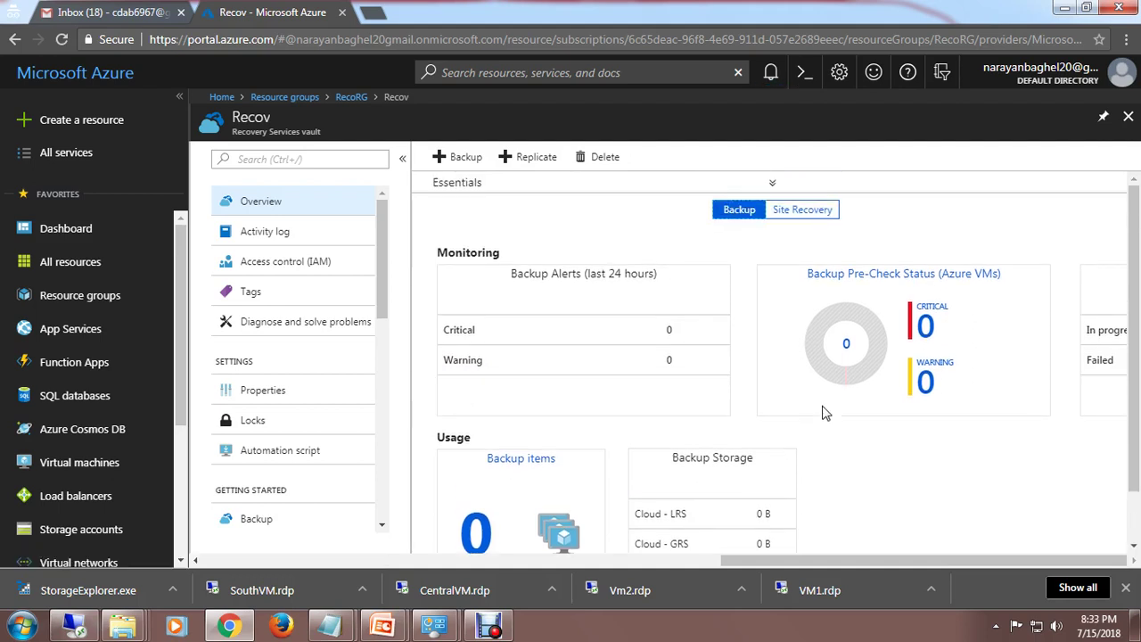
pyautogui.click(809, 212)
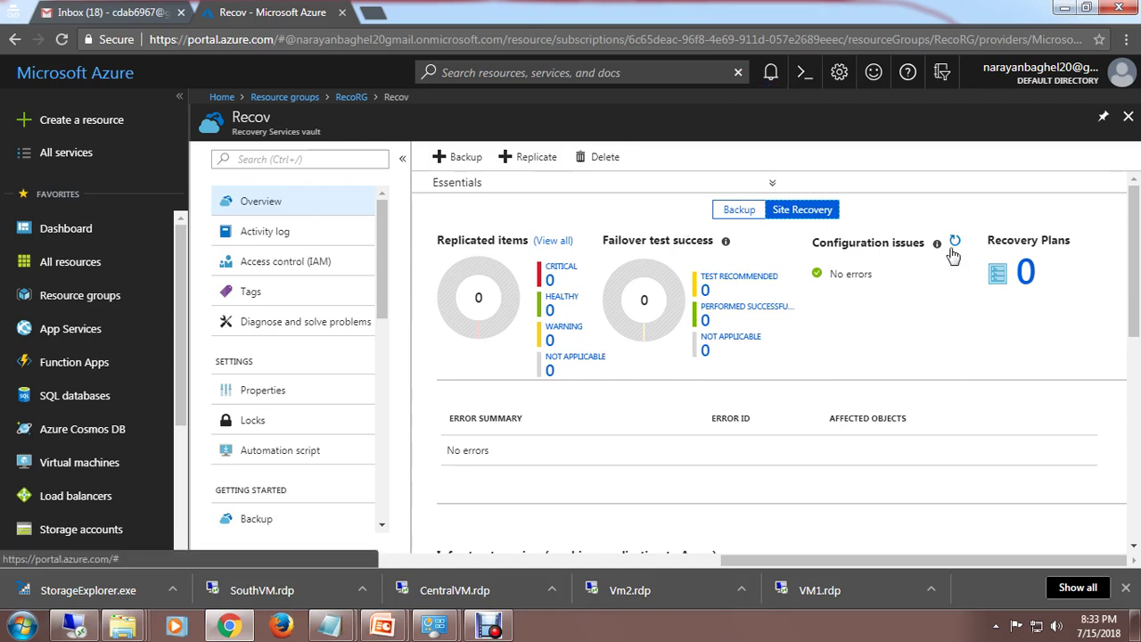
pyautogui.click(736, 209)
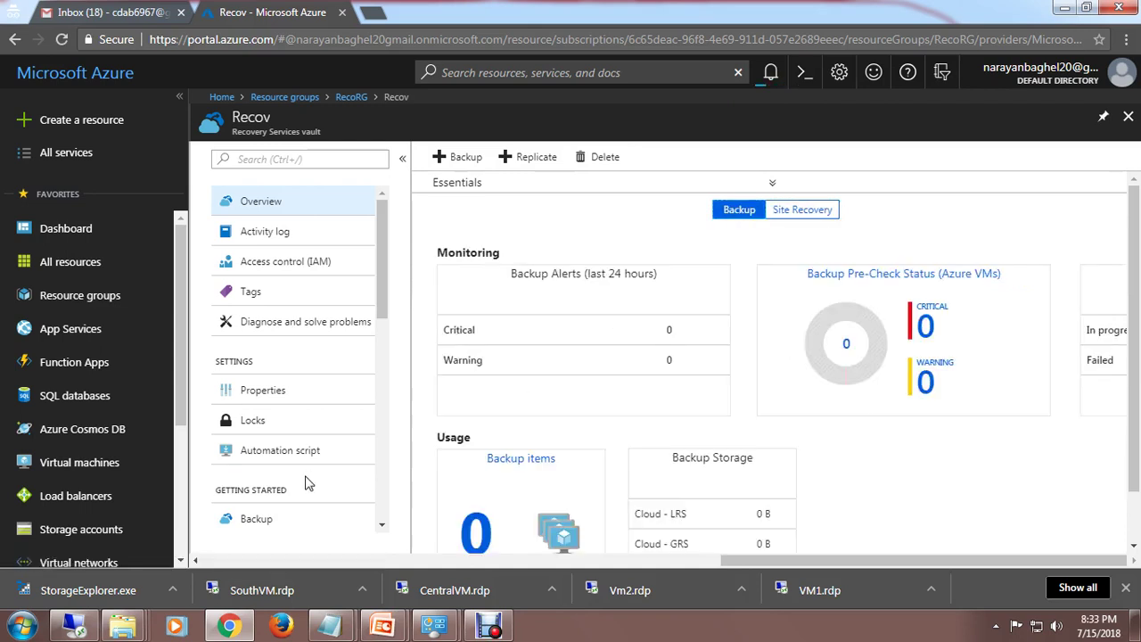
# Step: Prepare the Site Recovery infrastructure by confirming Azure VMs to Azure as the protection goal, and dismiss the deployment notifications
pyautogui.scroll(-3, 327, 468)
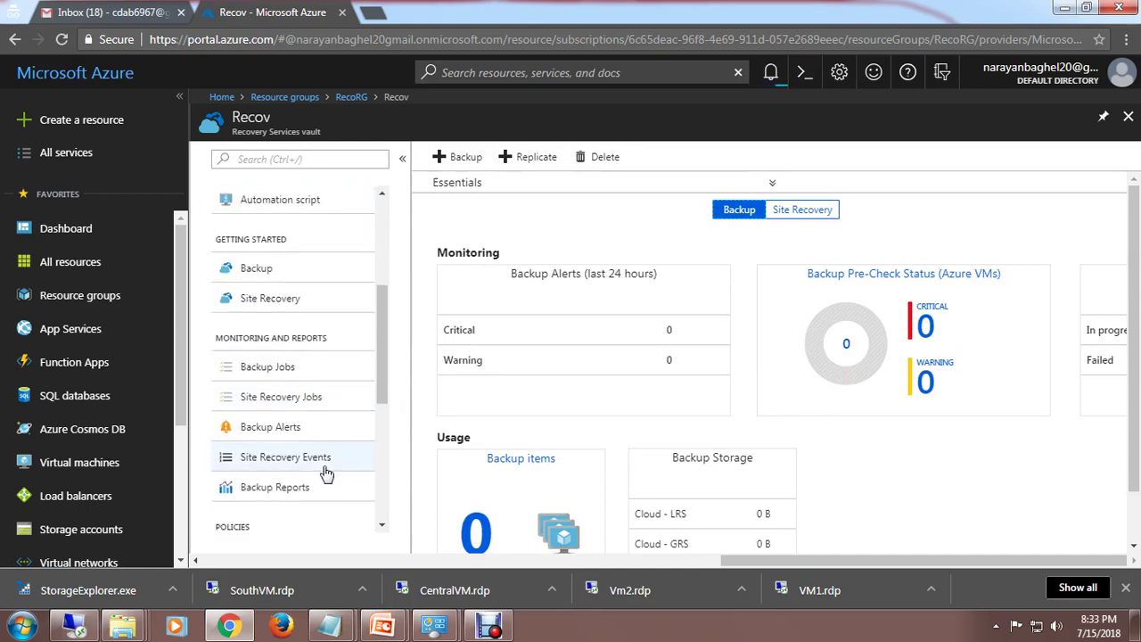
pyautogui.click(281, 305)
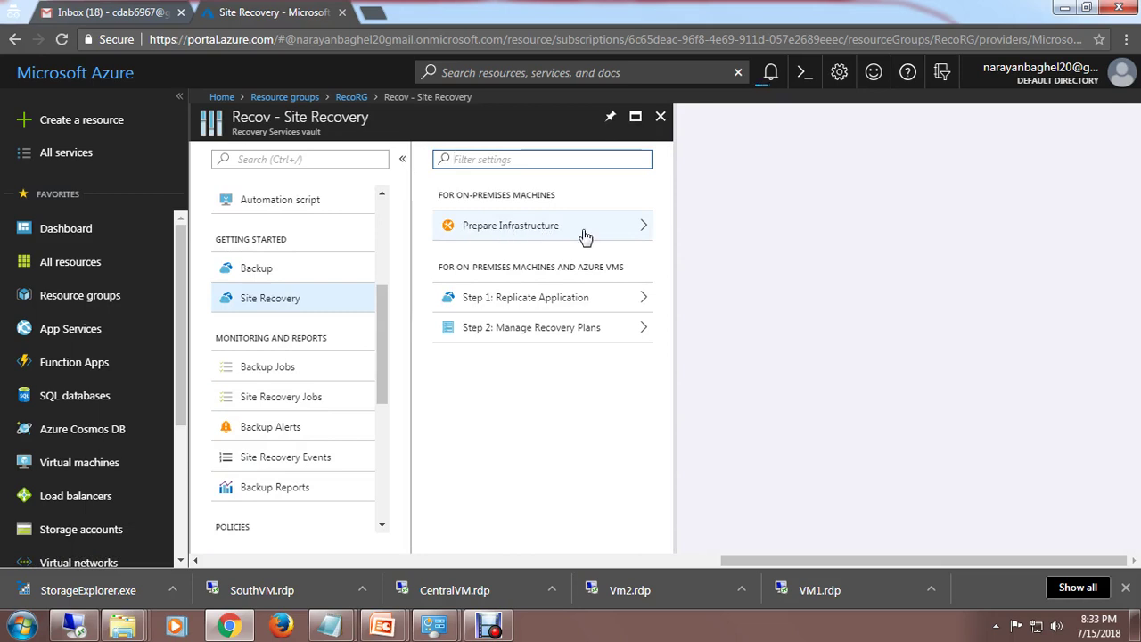
pyautogui.click(629, 236)
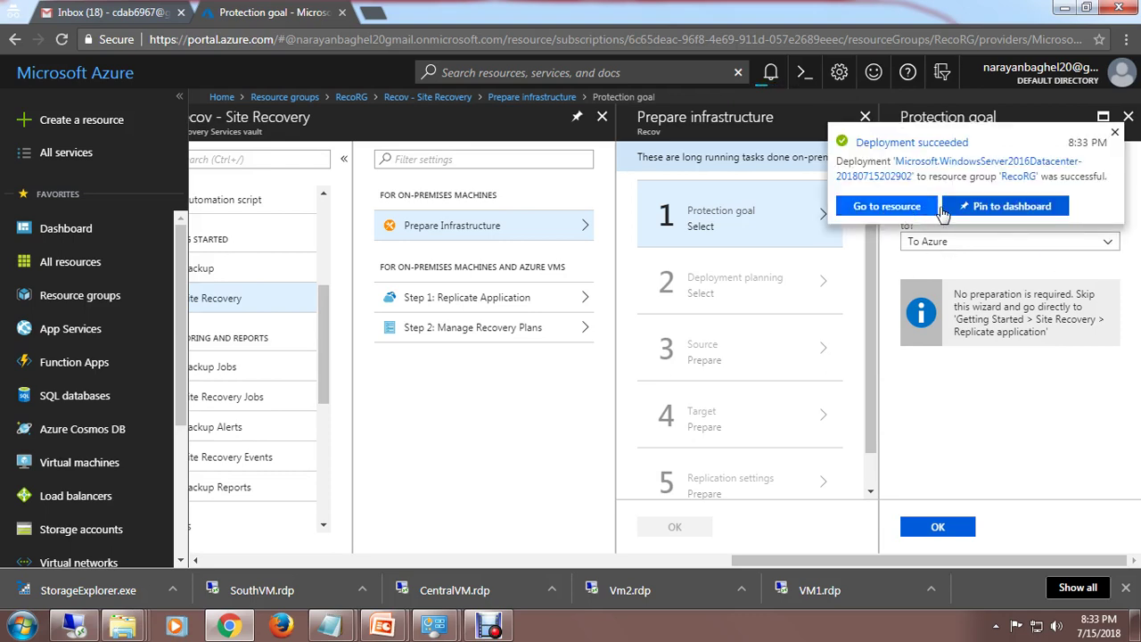
pyautogui.click(1114, 135)
pyautogui.click(938, 527)
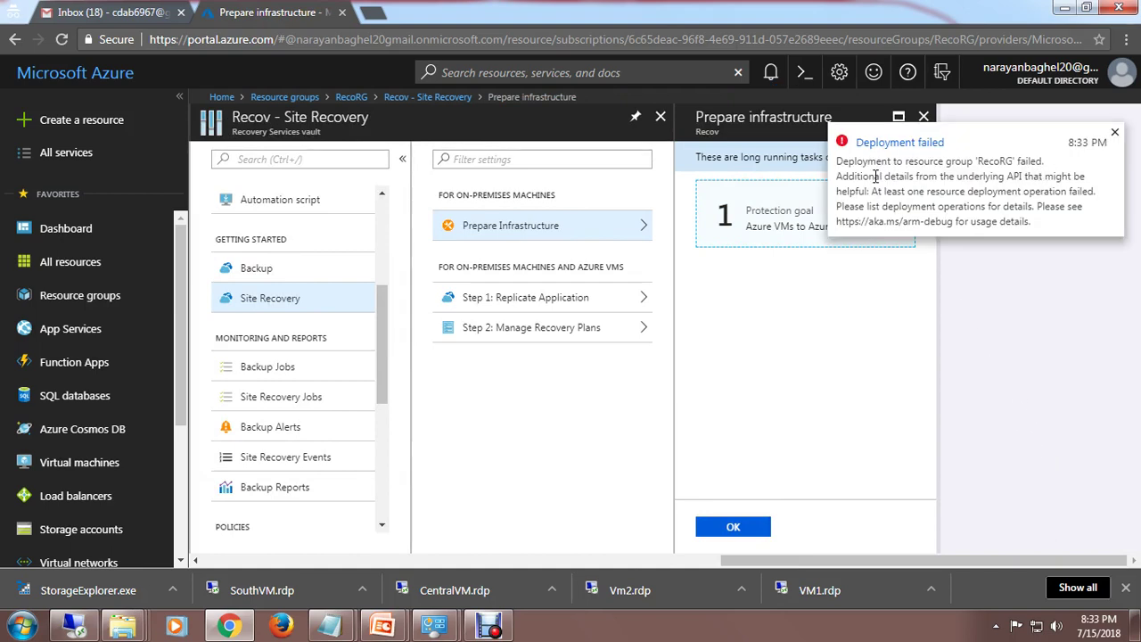
pyautogui.click(1114, 133)
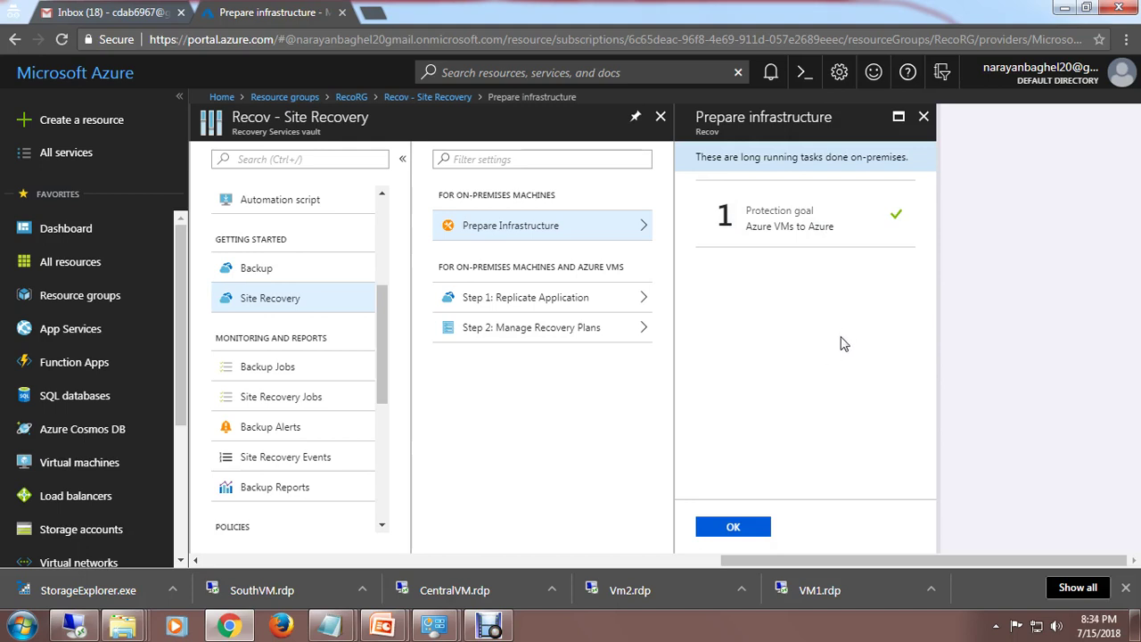
# Step: Confirm the Prepare infrastructure setup and highlight the heading for on-premises machines
pyautogui.click(736, 532)
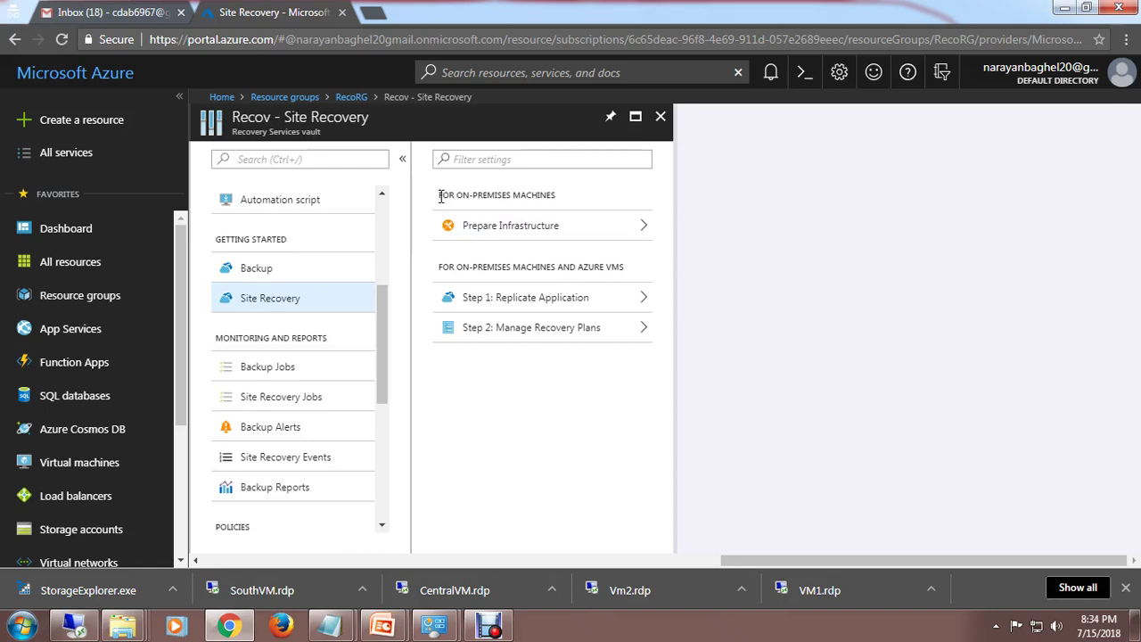
pyautogui.moveTo(441, 196); pyautogui.dragTo(557, 198)
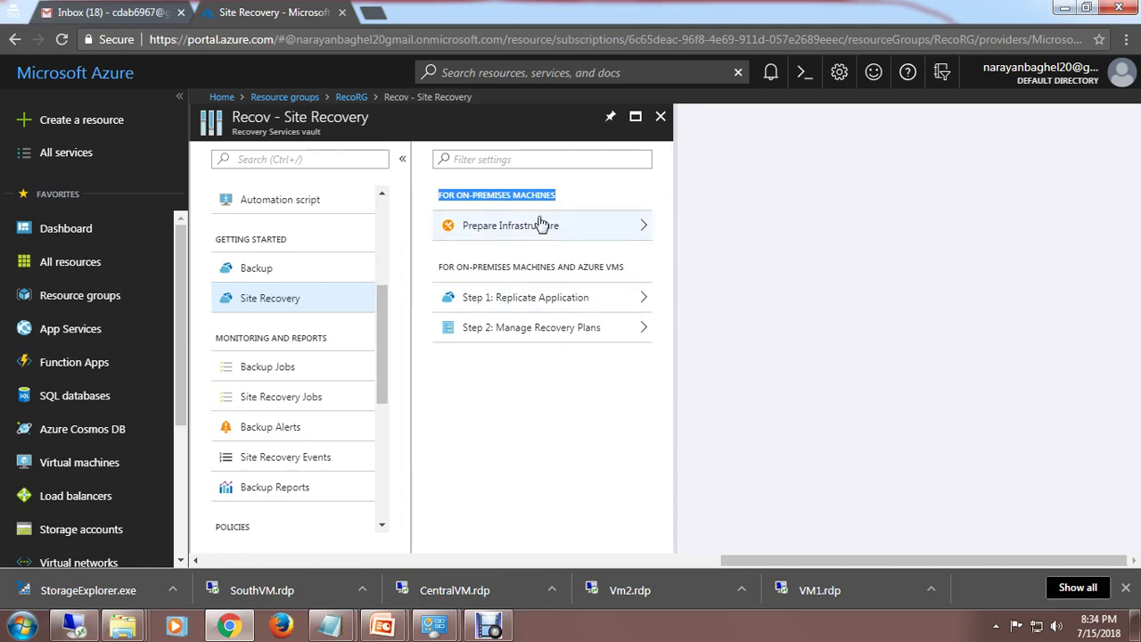
# Step: Try South India as the source location for replicating an application, and discard the replication setup
pyautogui.click(565, 296)
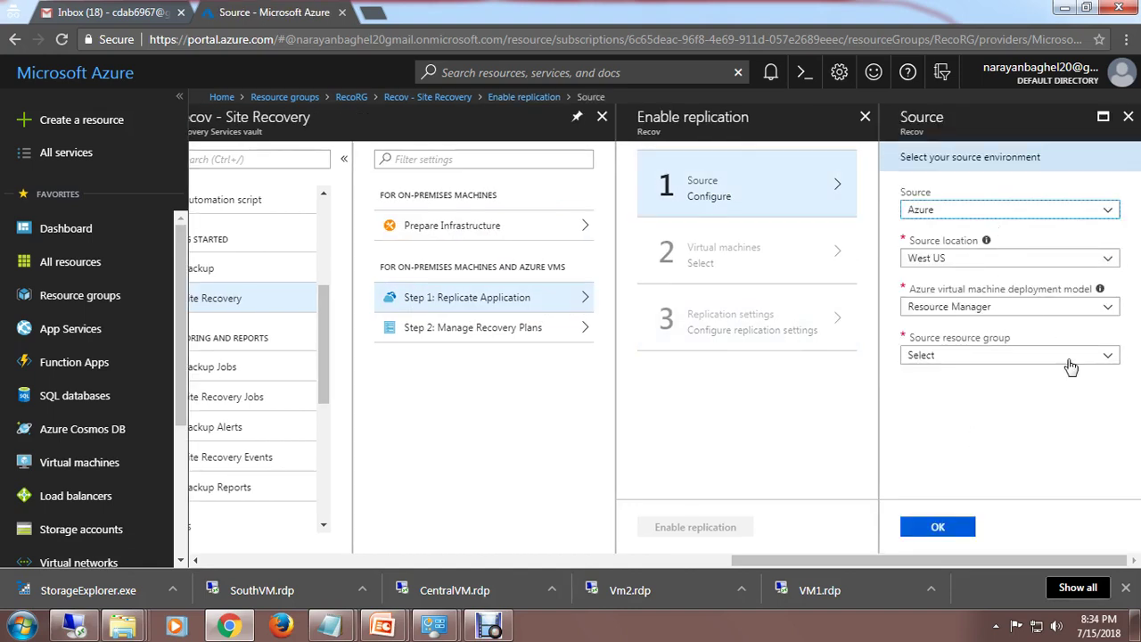
pyautogui.click(954, 529)
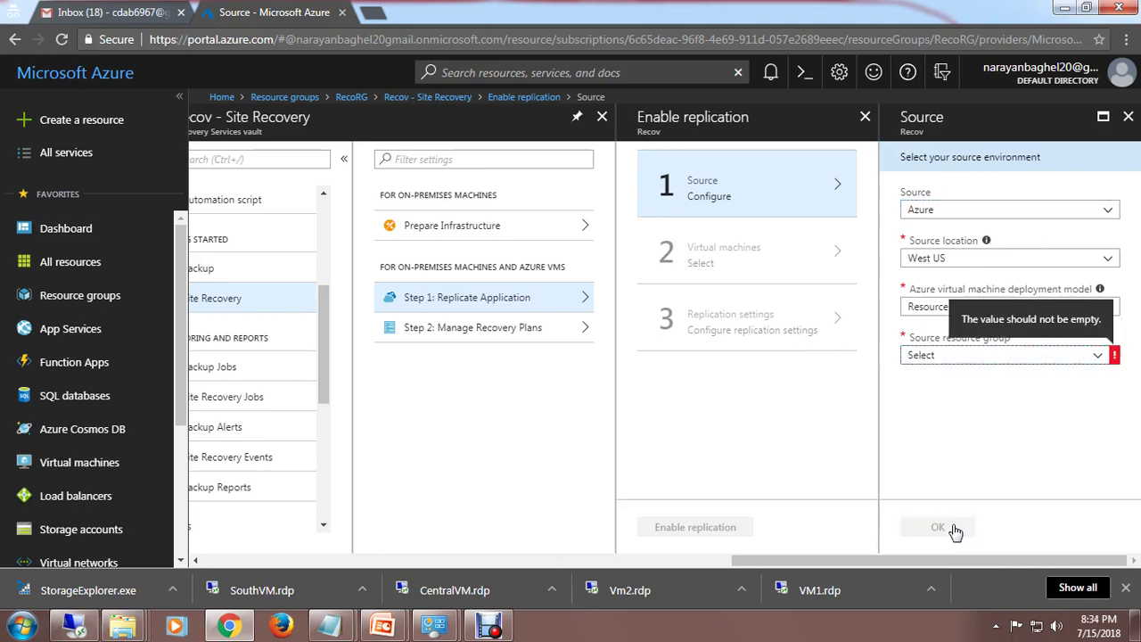
pyautogui.click(1094, 356)
pyautogui.click(1094, 356)
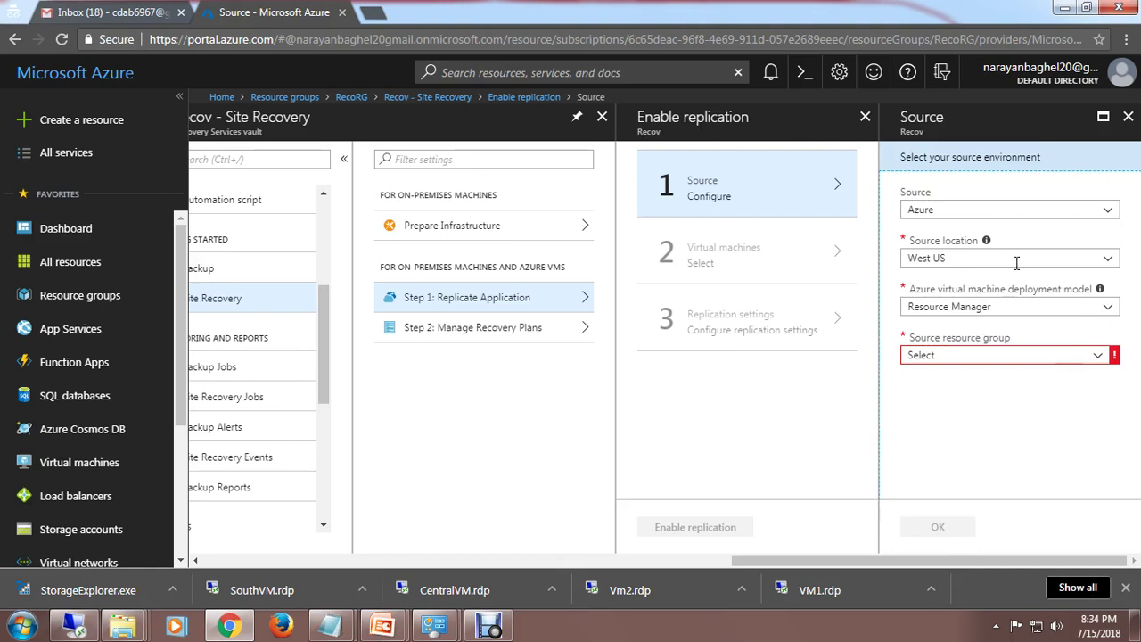
pyautogui.click(1114, 260)
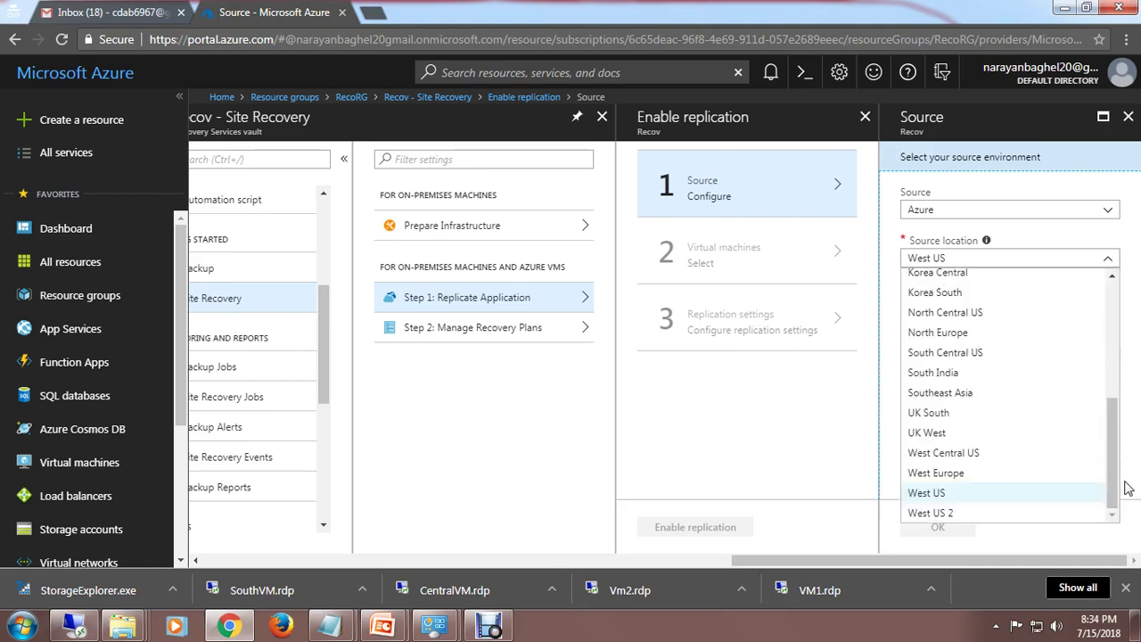
pyautogui.click(951, 373)
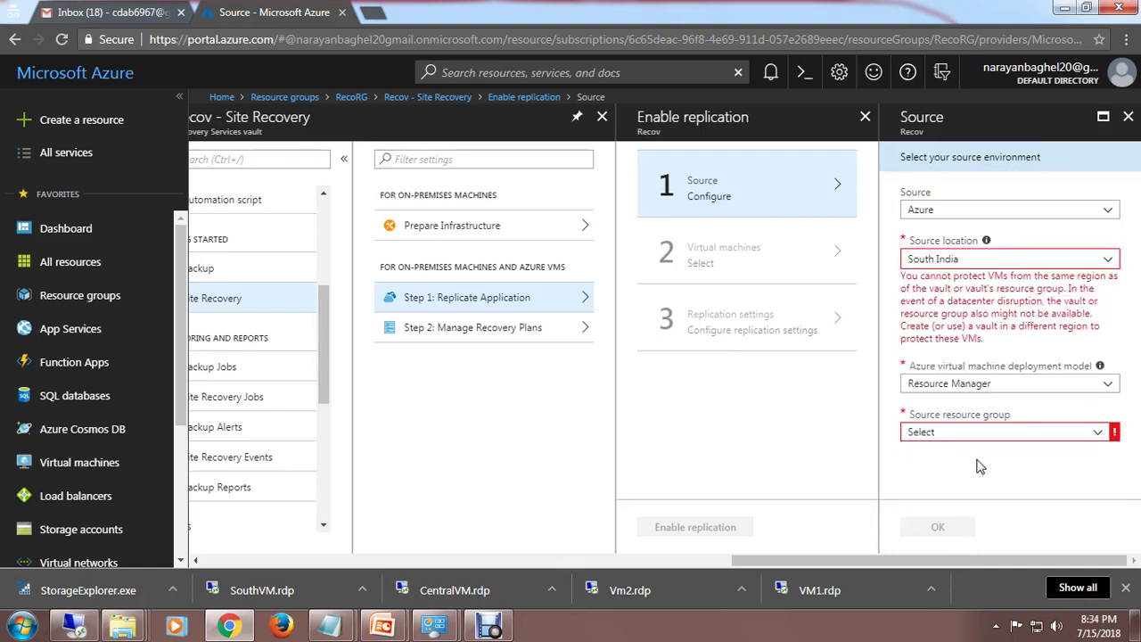
pyautogui.click(1107, 261)
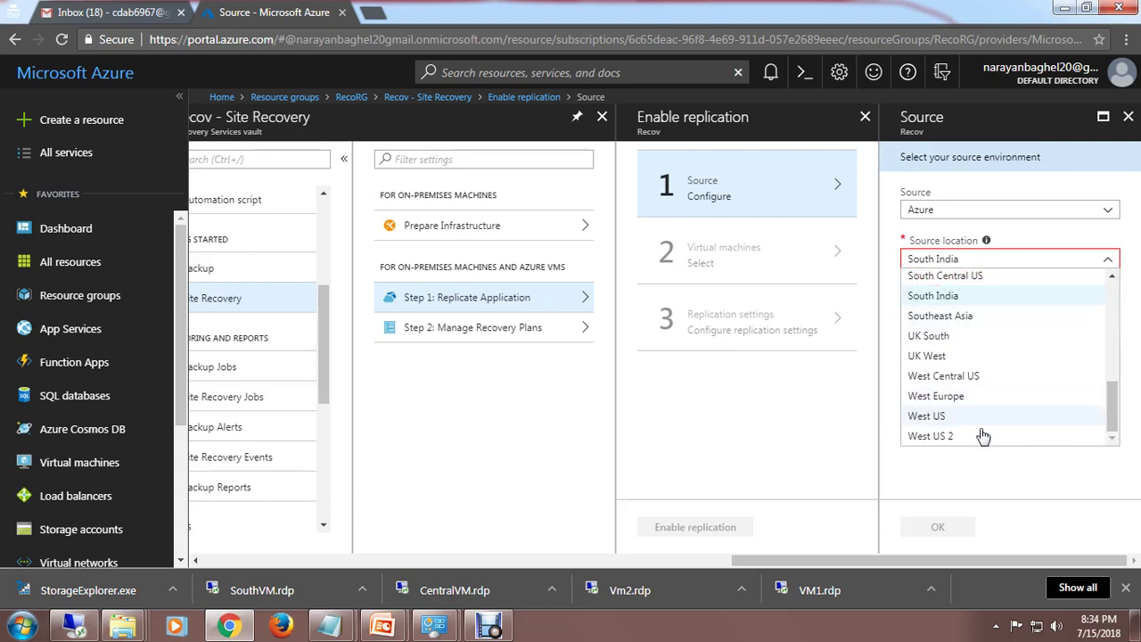
pyautogui.click(754, 480)
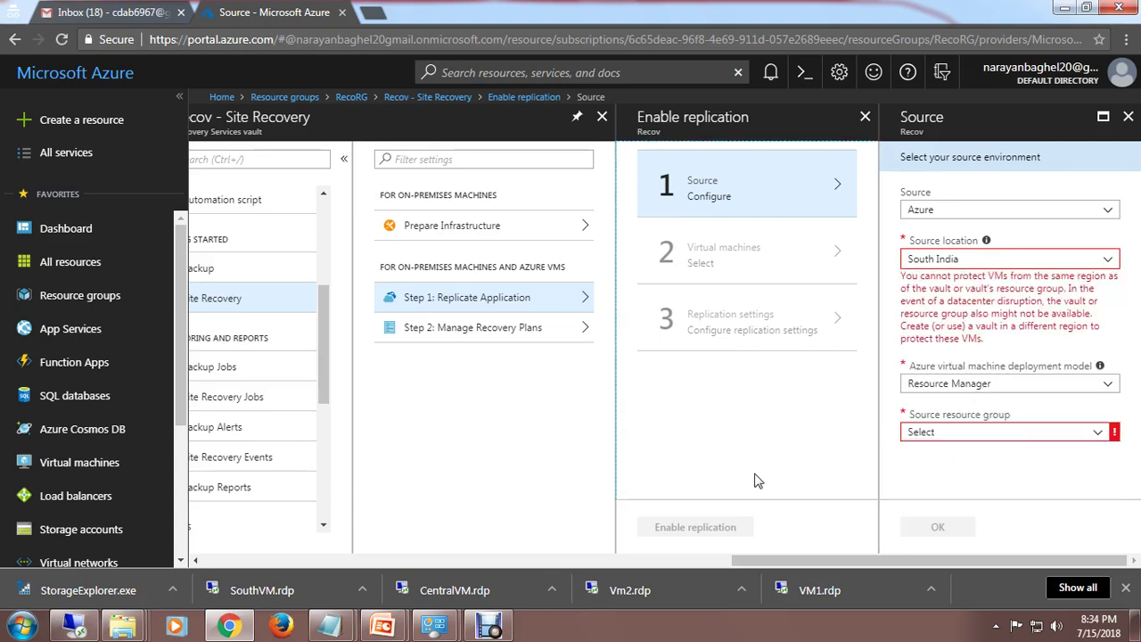
pyautogui.click(1128, 117)
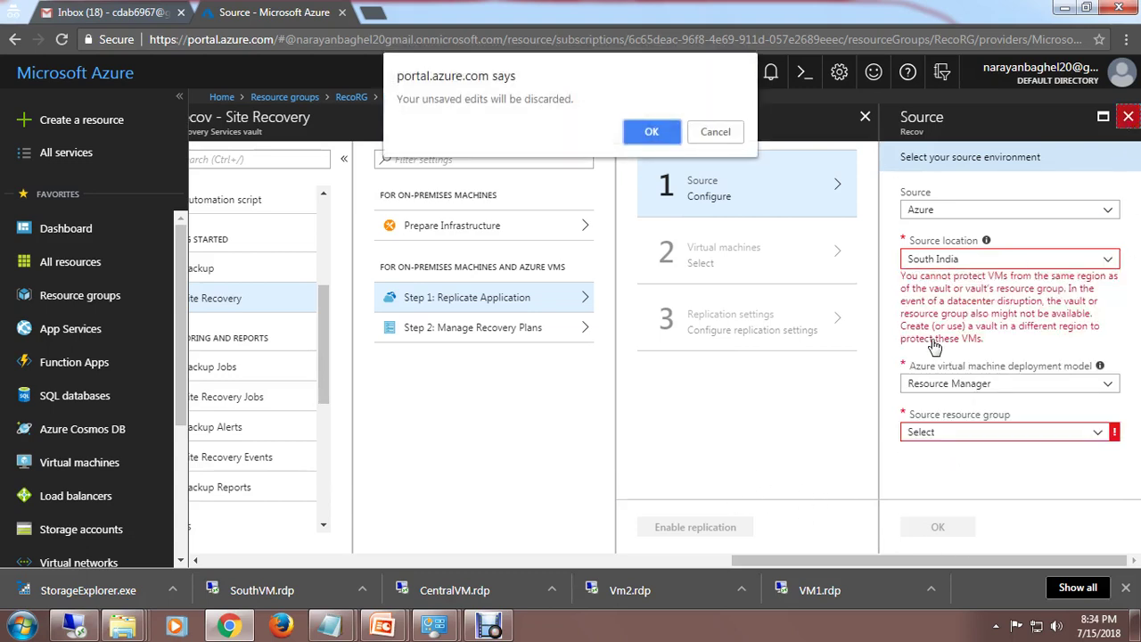
pyautogui.click(654, 130)
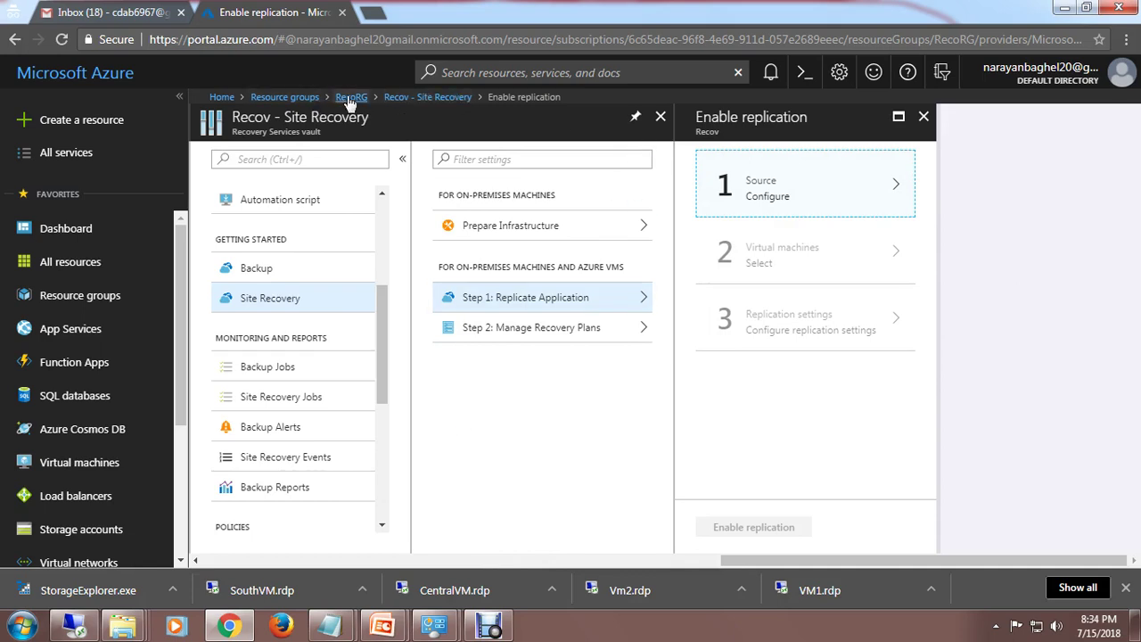
pyautogui.click(428, 97)
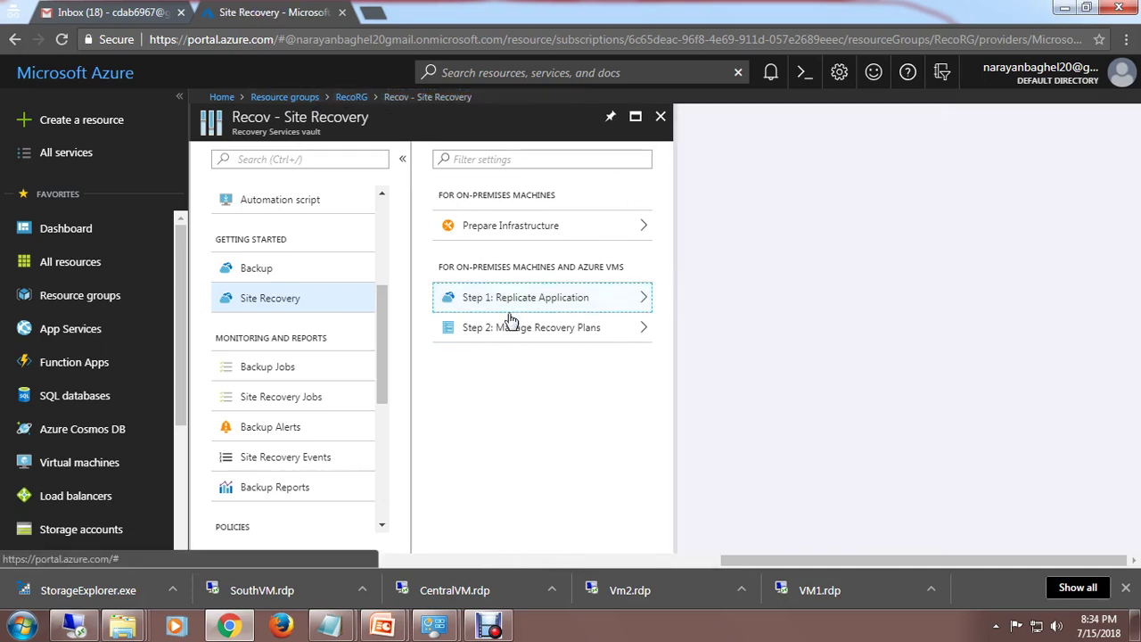
# Step: Reload the RecoRG resource group from the resource groups list and open its Recov vault
pyautogui.click(359, 98)
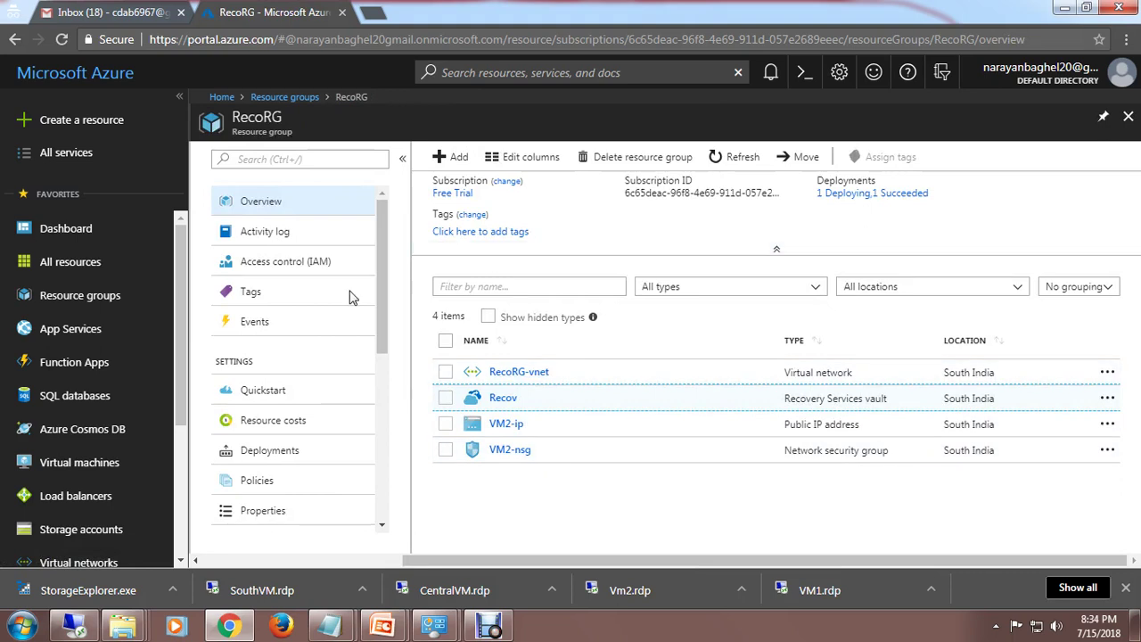
pyautogui.moveTo(377, 336)
pyautogui.mouseDown()
pyautogui.moveTo(376, 413)
pyautogui.moveTo(387, 332)
pyautogui.mouseUp()
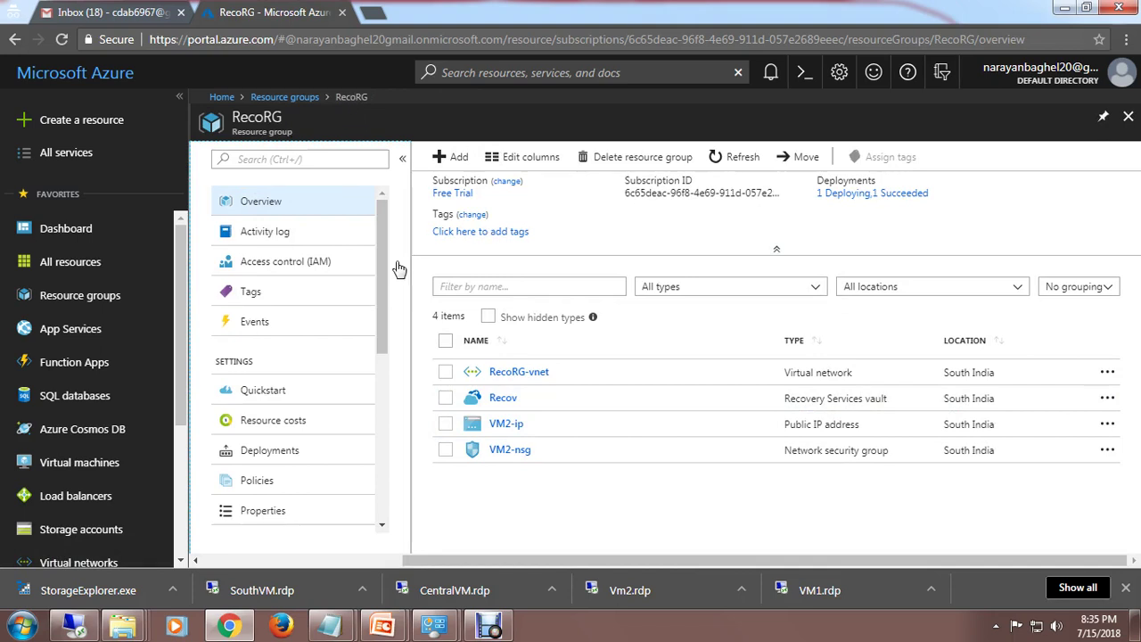
pyautogui.click(282, 98)
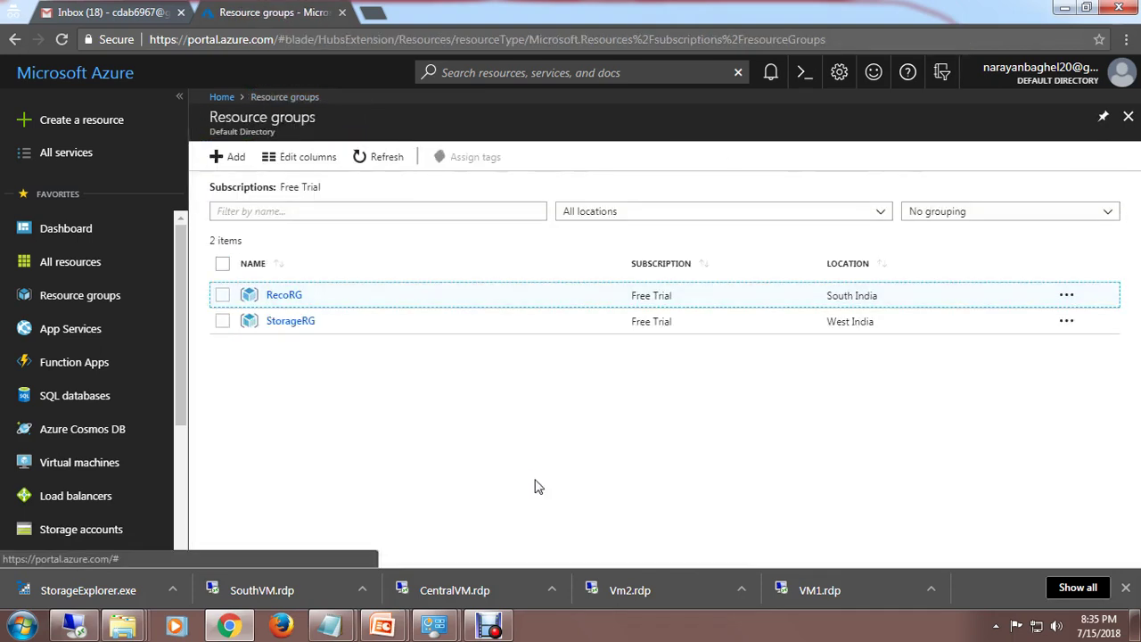
pyautogui.click(285, 301)
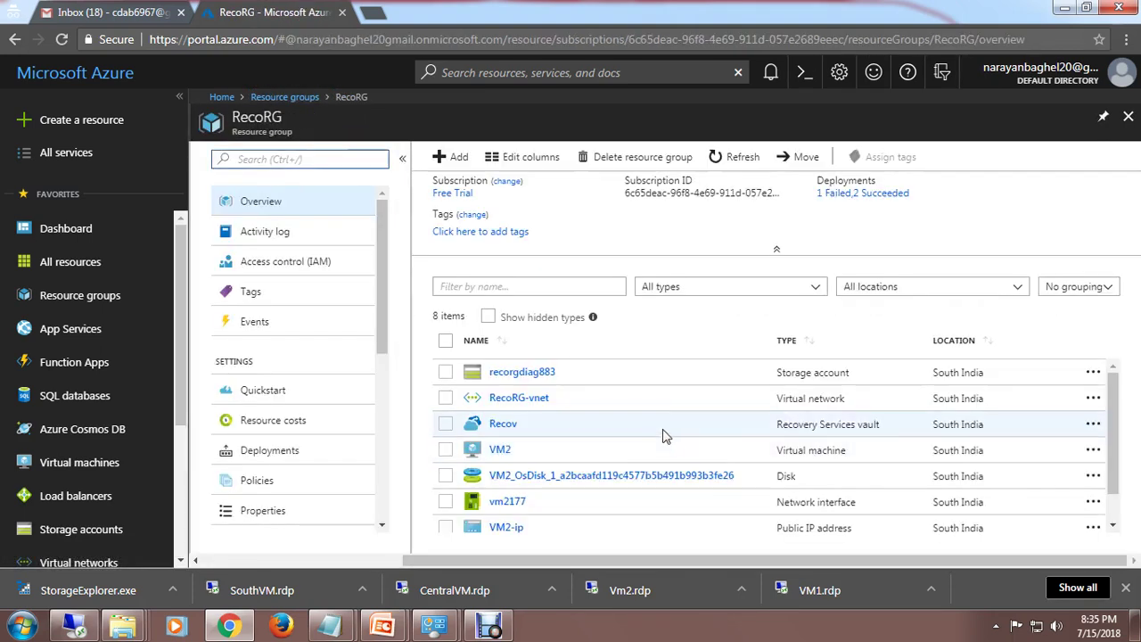
pyautogui.click(503, 425)
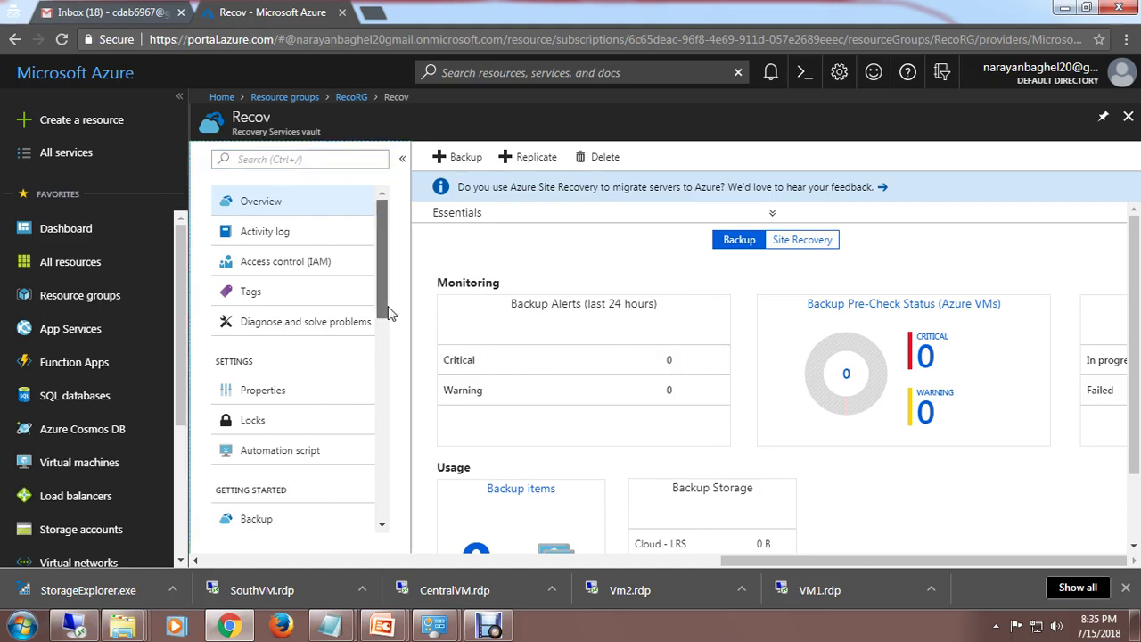
# Step: View the vault's getting-started Backup goal and look through its remaining settings categories
pyautogui.scroll(-2, 385, 307)
pyautogui.click(259, 369)
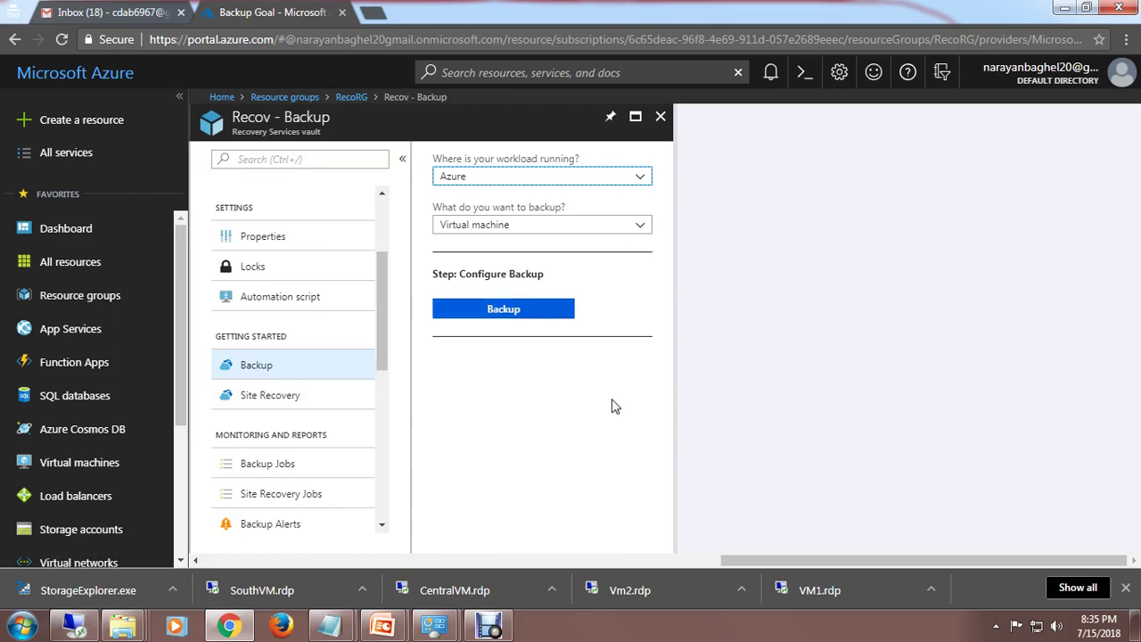
pyautogui.scroll(-4, 293, 437)
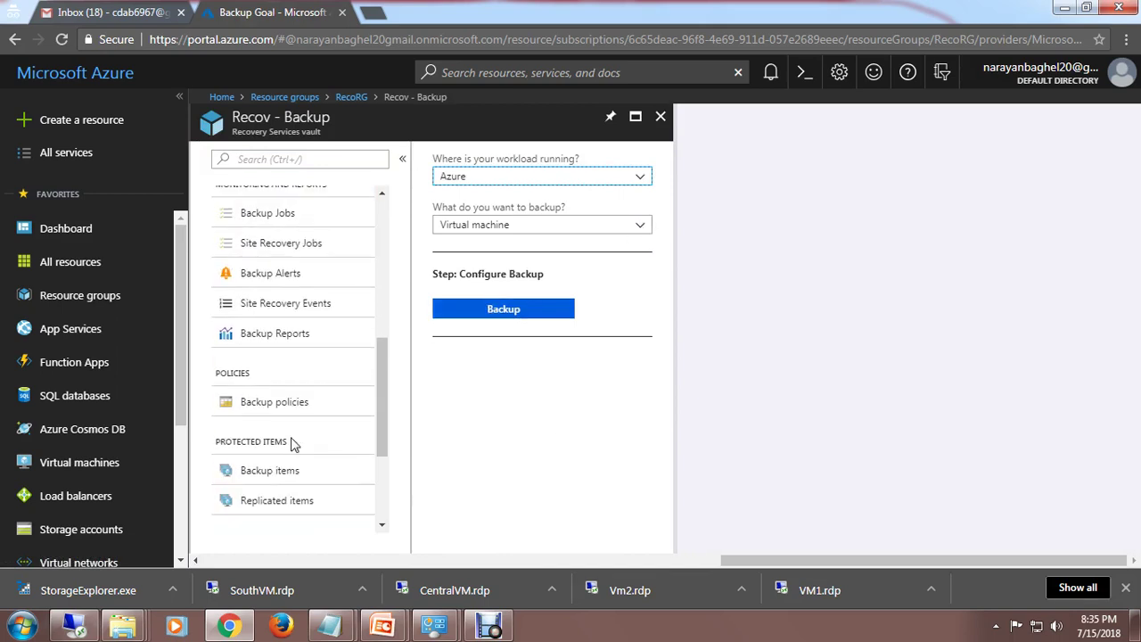
pyautogui.scroll(-3, 341, 472)
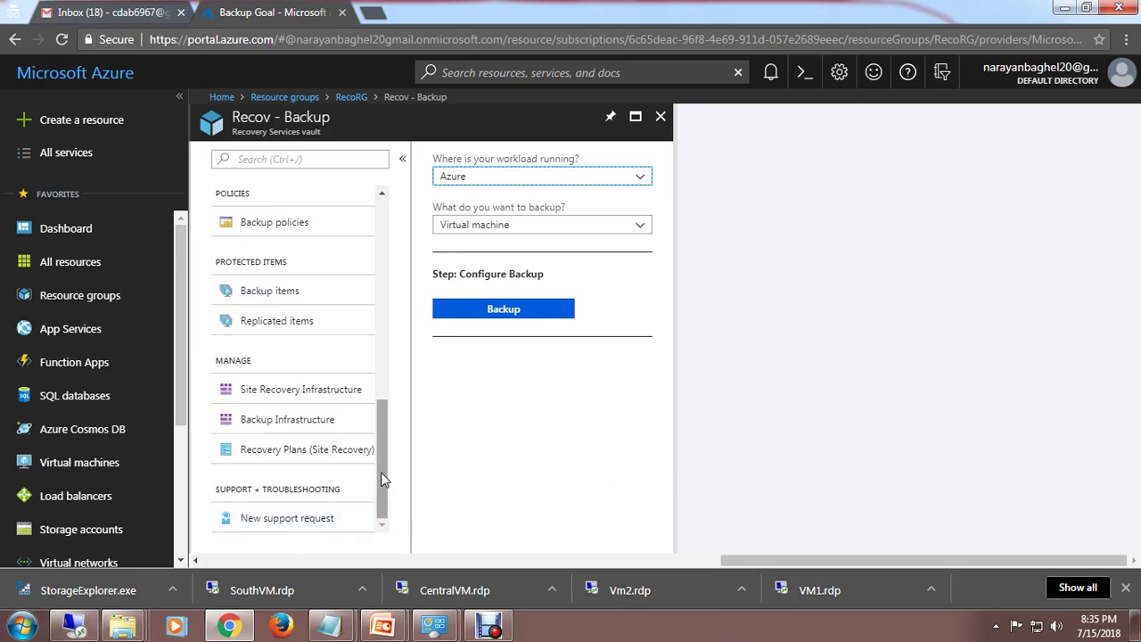
pyautogui.moveTo(384, 484); pyautogui.dragTo(397, 334)
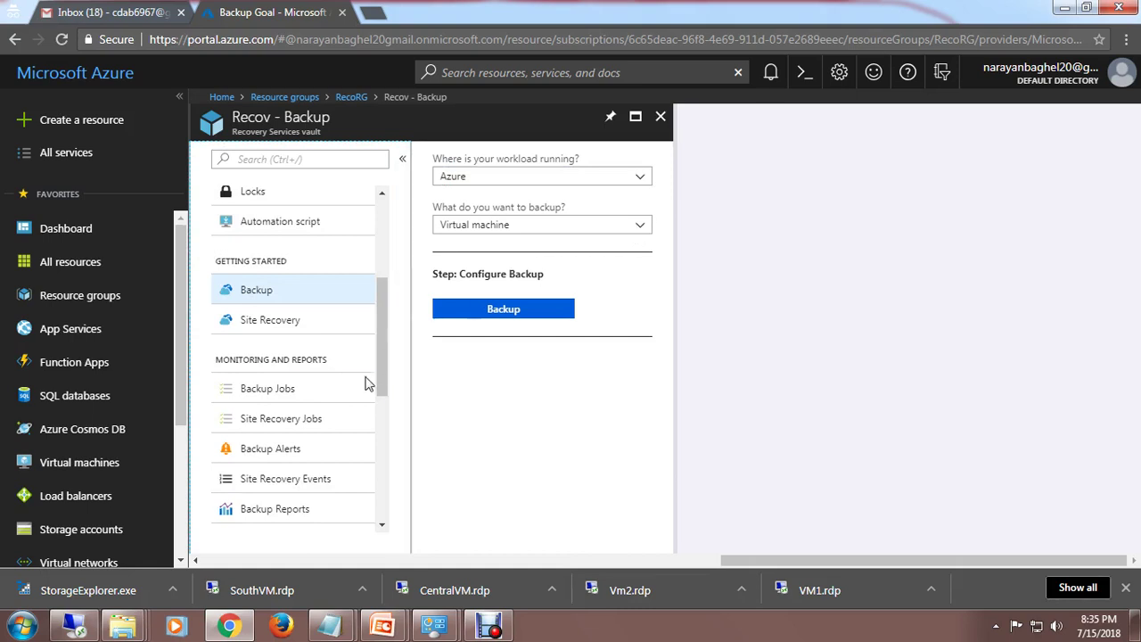
pyautogui.scroll(-1, 380, 374)
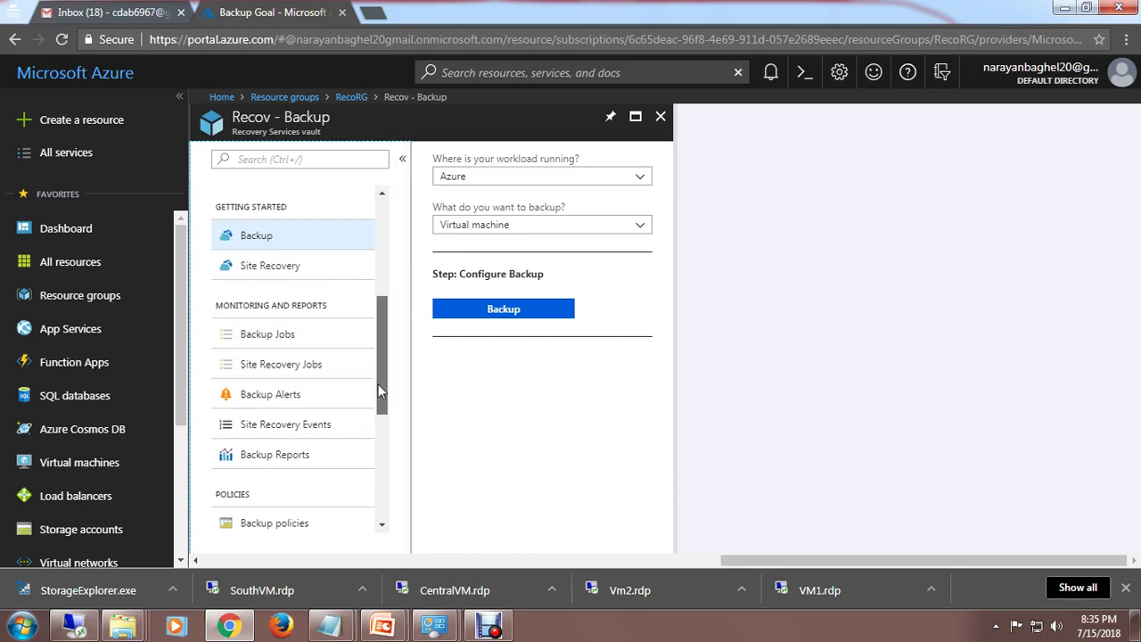
# Step: Check the vault's backup jobs, Site Recovery jobs and Backup Reports page
pyautogui.click(260, 340)
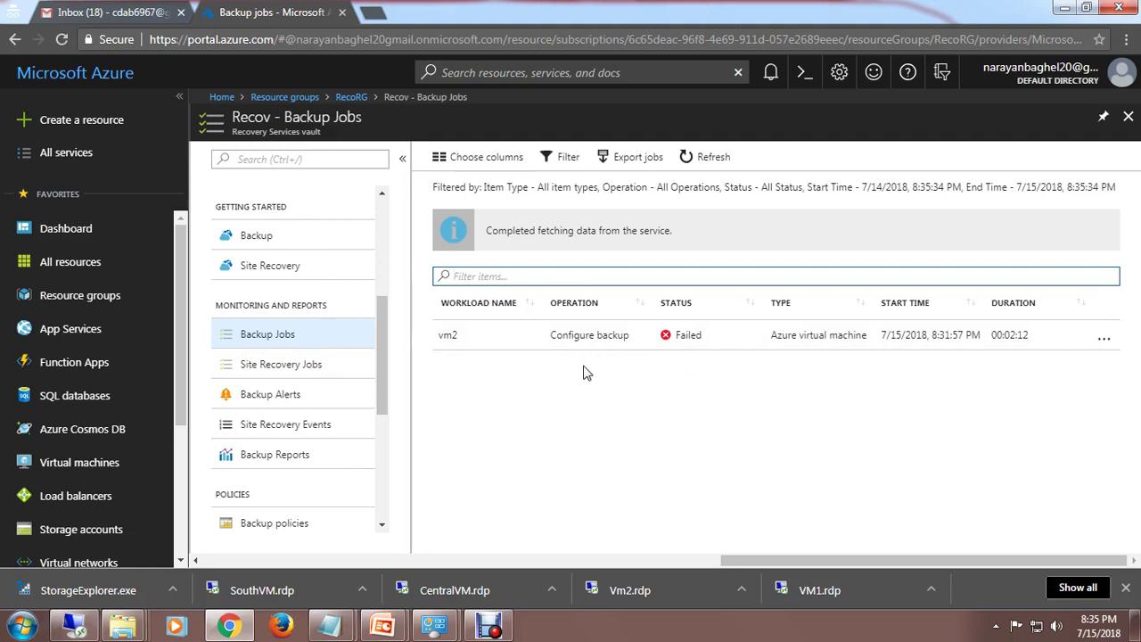
pyautogui.click(291, 367)
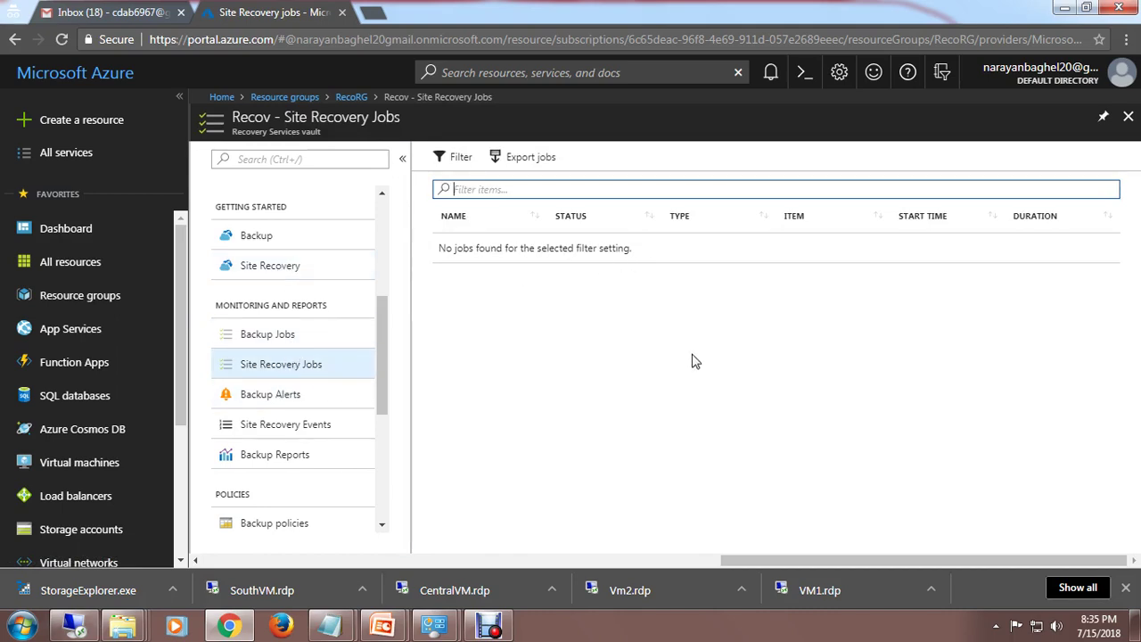
pyautogui.click(285, 459)
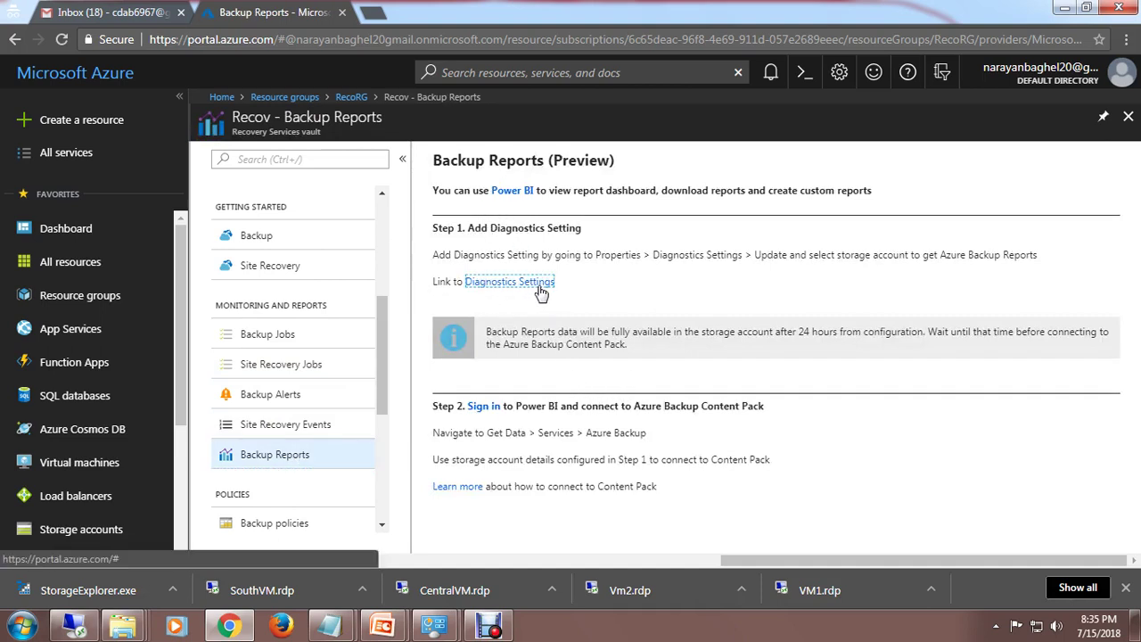
# Step: Review the vault's backup policies, backup items and replicated items
pyautogui.scroll(-2, 387, 484)
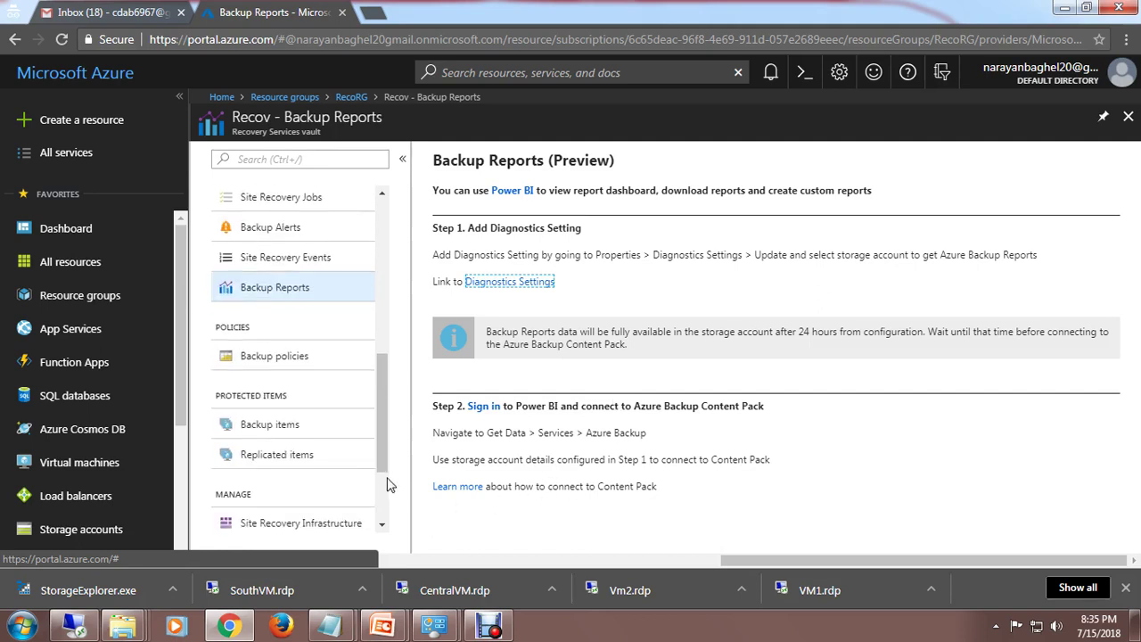
pyautogui.click(295, 357)
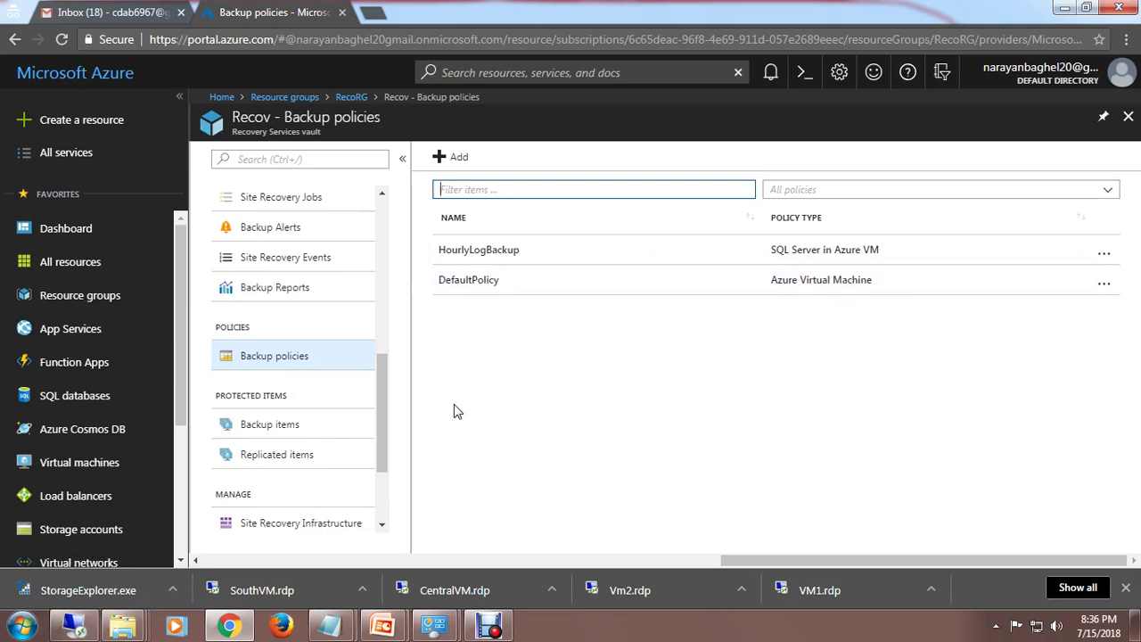
pyautogui.click(287, 427)
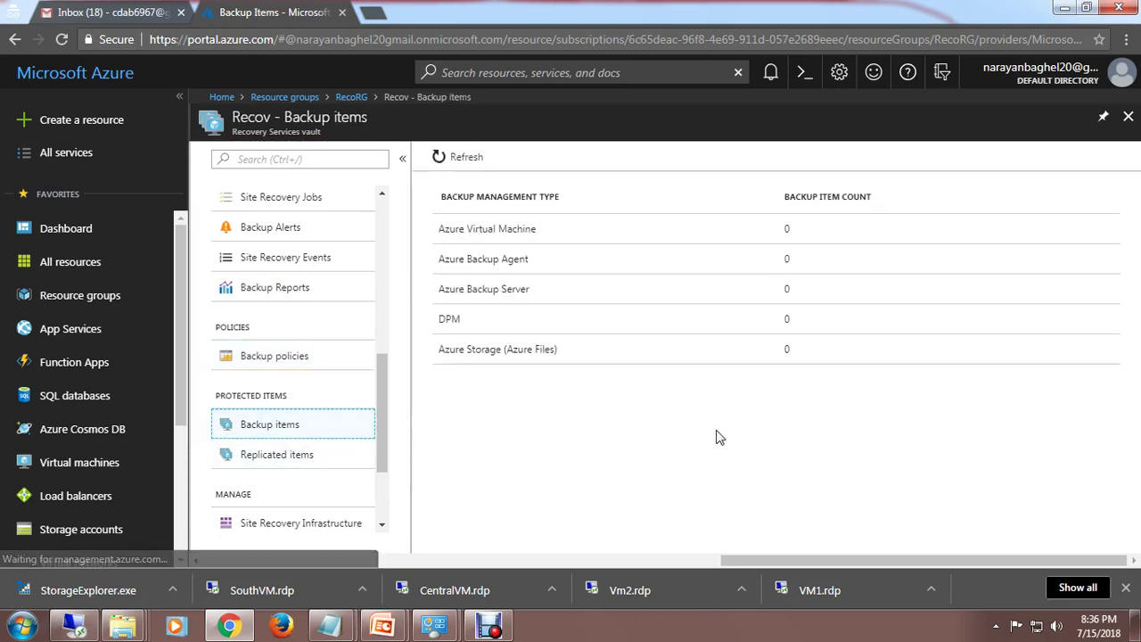
pyautogui.click(301, 455)
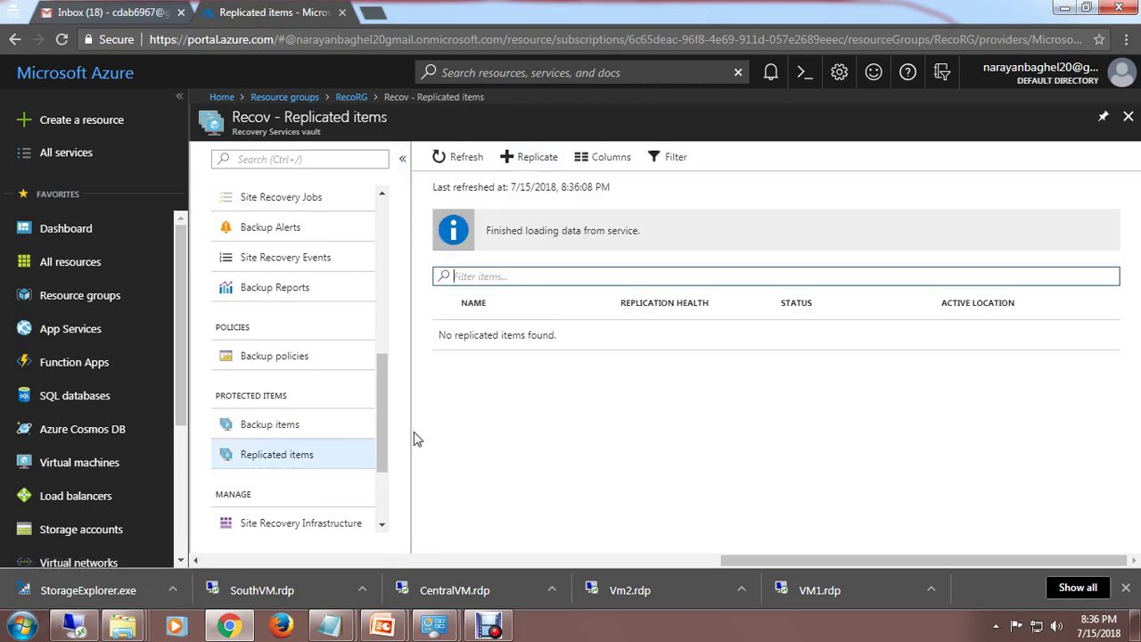
# Step: Examine the Site Recovery infrastructure's network mapping form for Azure virtual machines, close it unsaved, and view the VMM servers
pyautogui.moveTo(381, 436); pyautogui.dragTo(387, 496)
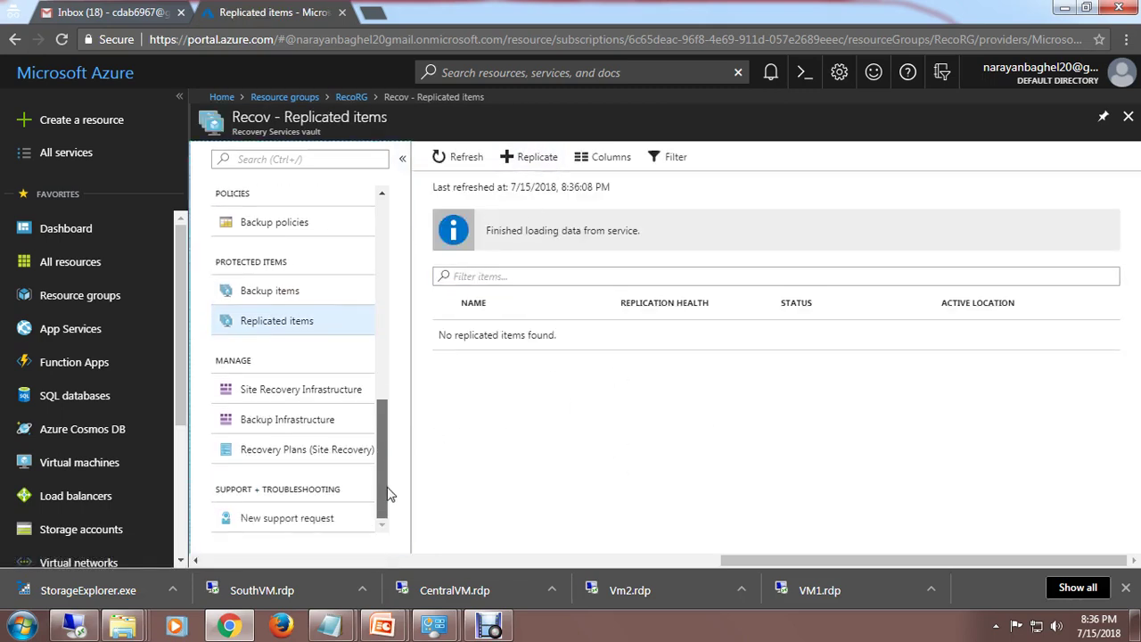
pyautogui.click(334, 389)
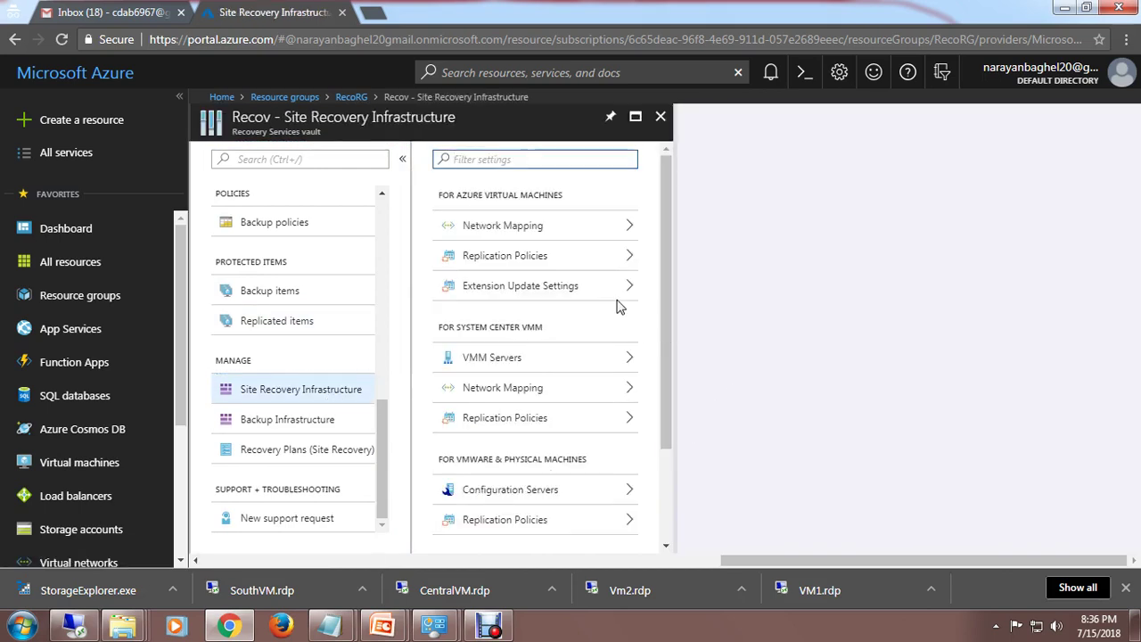
pyautogui.click(621, 229)
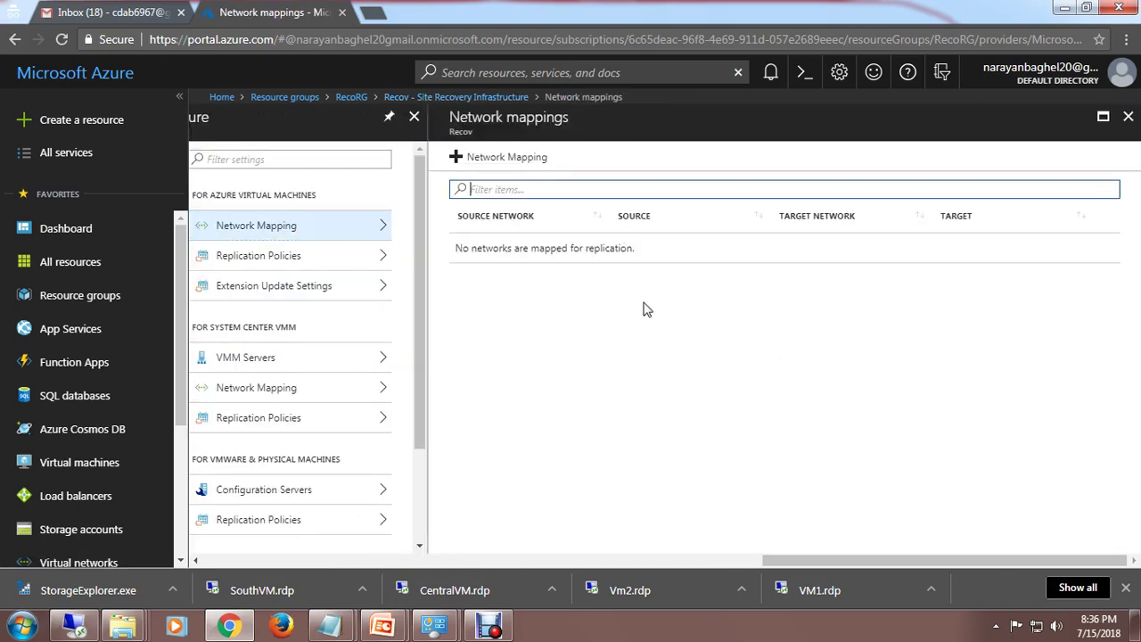
pyautogui.click(501, 156)
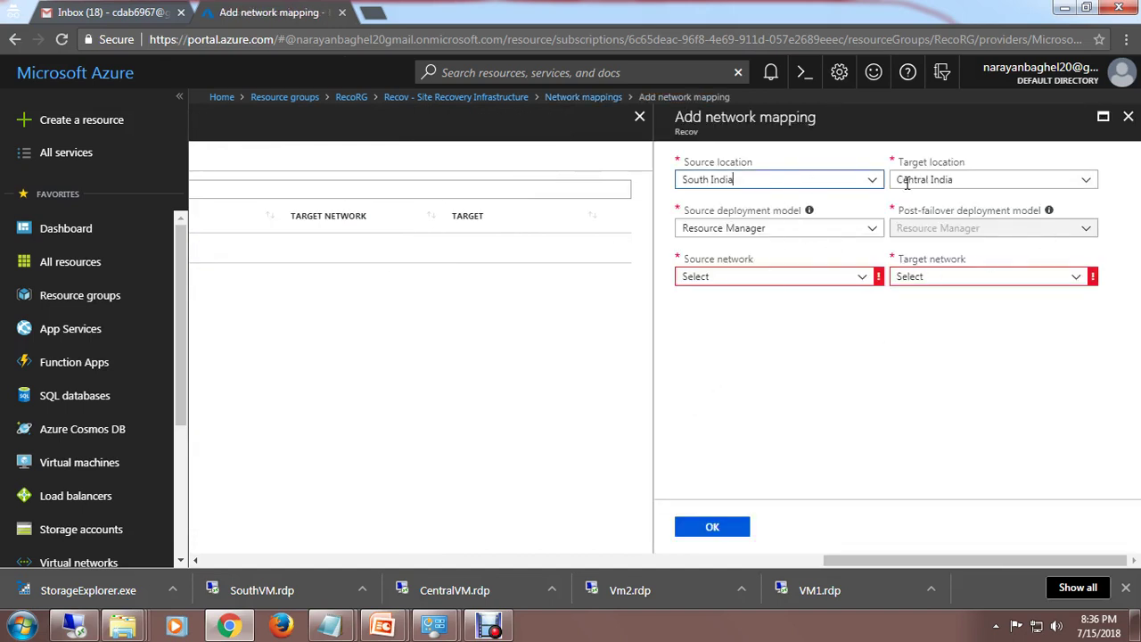
pyautogui.click(1127, 116)
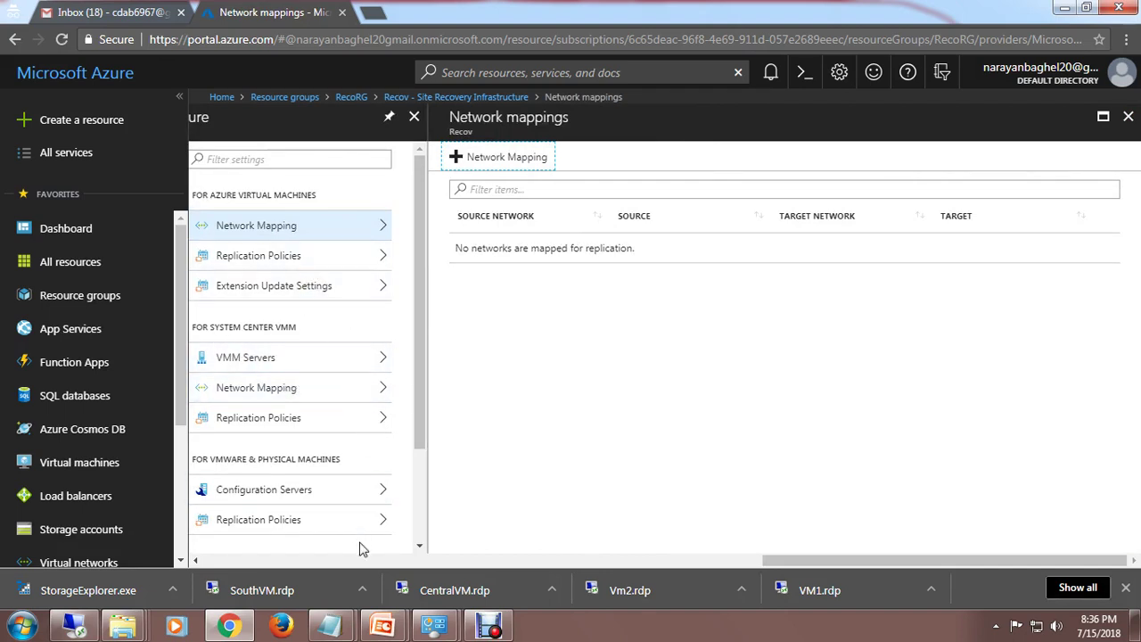
pyautogui.click(332, 365)
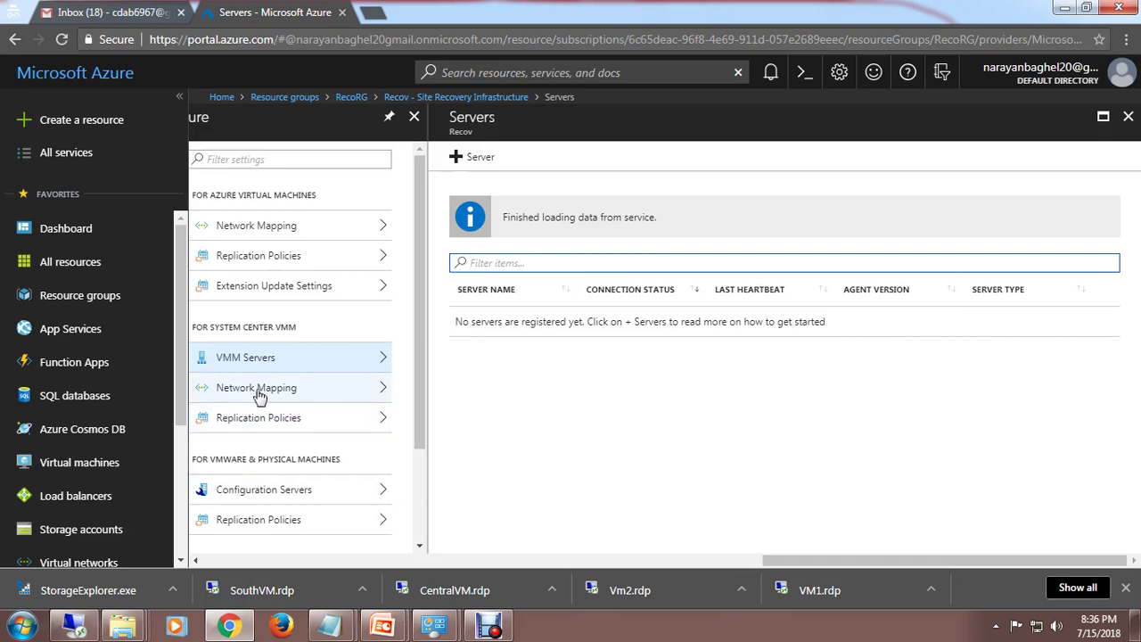
# Step: Look through the Site Recovery infrastructure categories for System Center VMM, VMware and physical machines, and Hyper-V sites
pyautogui.scroll(-1, 331, 522)
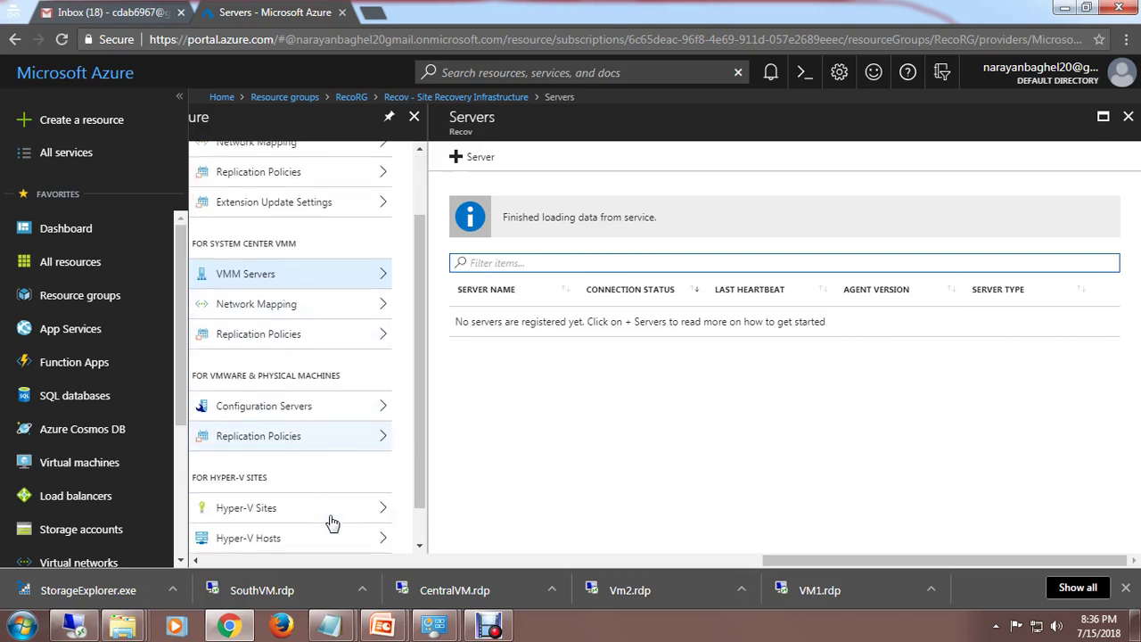
pyautogui.scroll(-1, 345, 504)
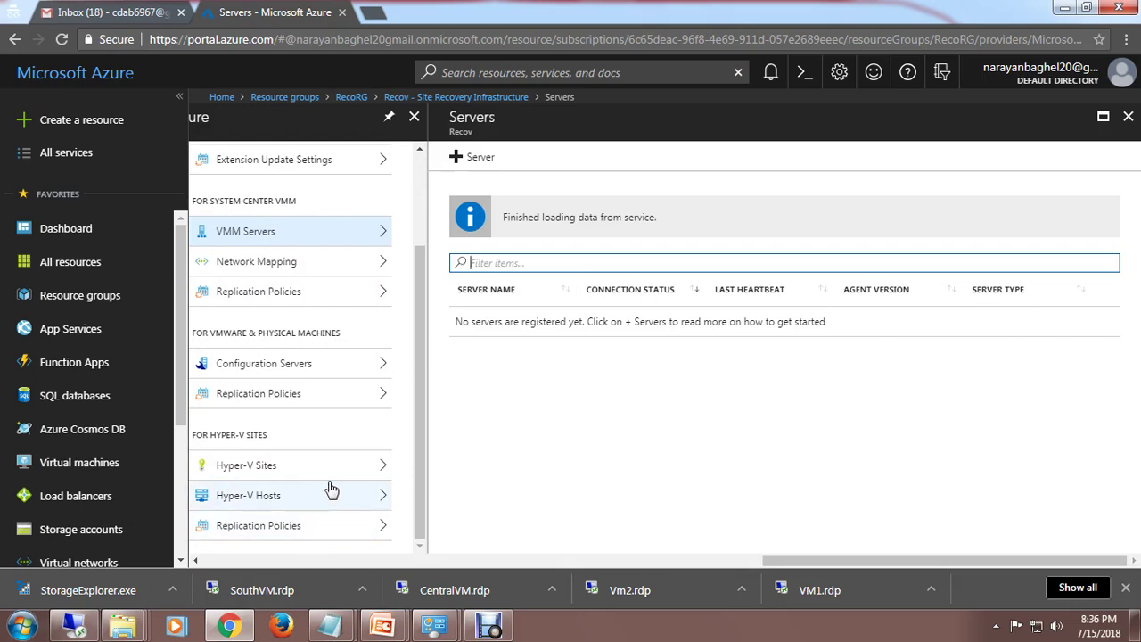
pyautogui.moveTo(420, 494); pyautogui.dragTo(423, 355)
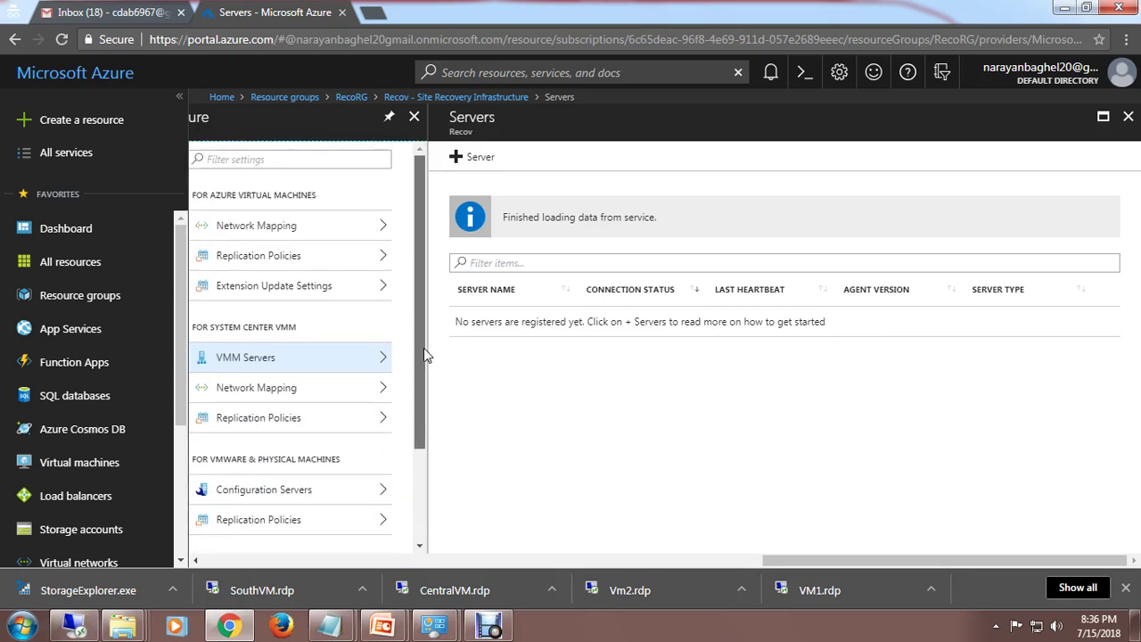
# Step: Return to the RecoRG resource group and look through its settings and monitoring categories
pyautogui.click(351, 98)
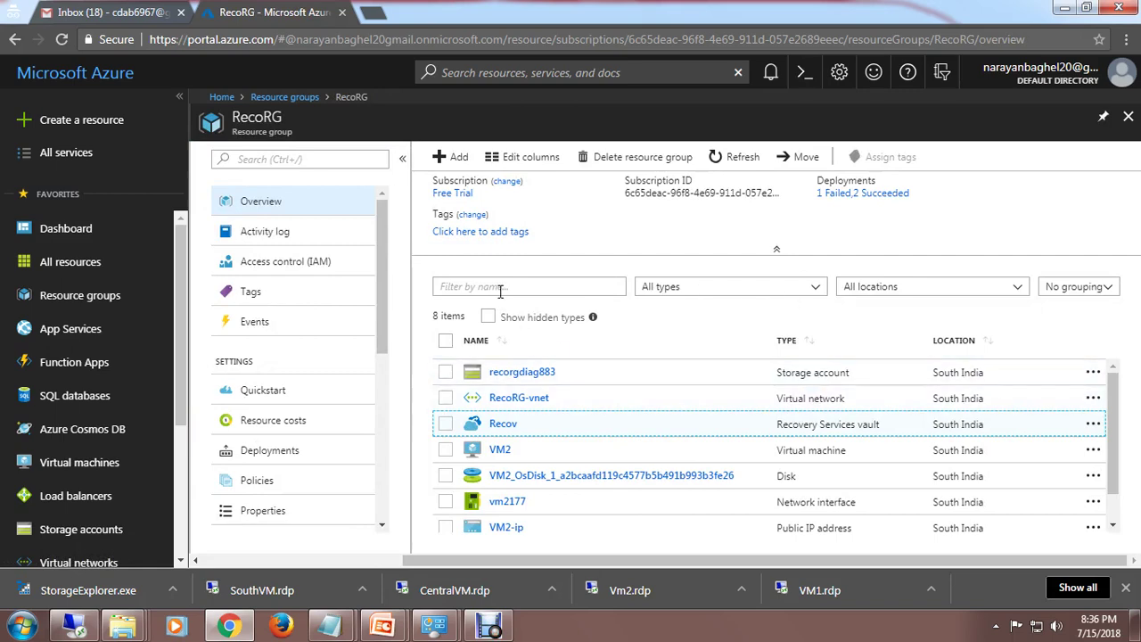
pyautogui.scroll(-1, 342, 455)
pyautogui.scroll(-5, 342, 454)
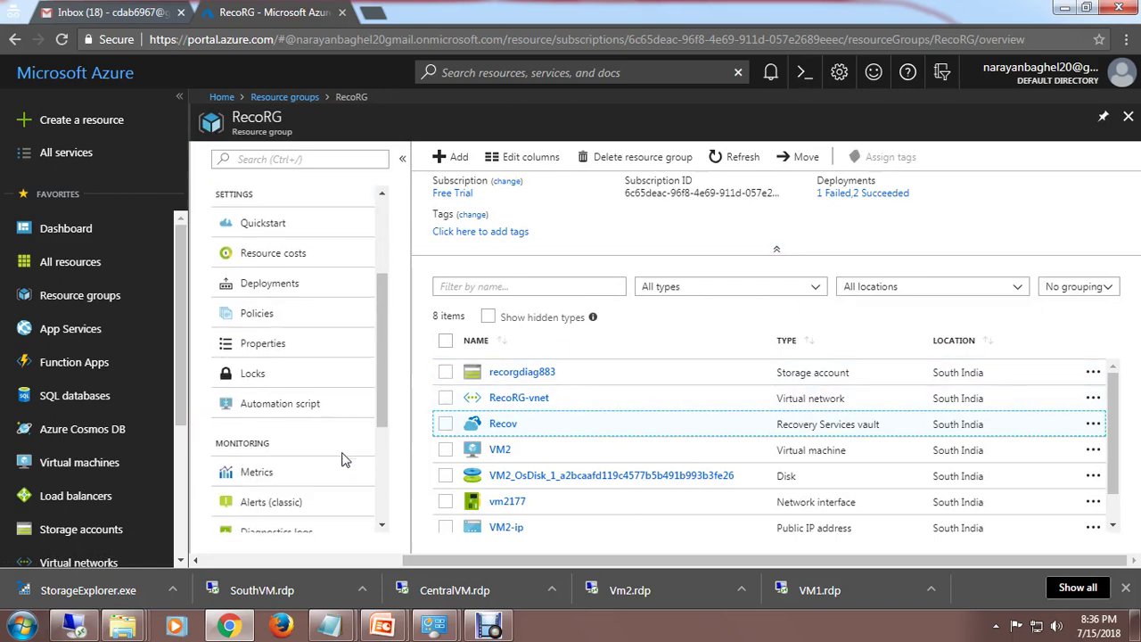
pyautogui.scroll(6, 361, 446)
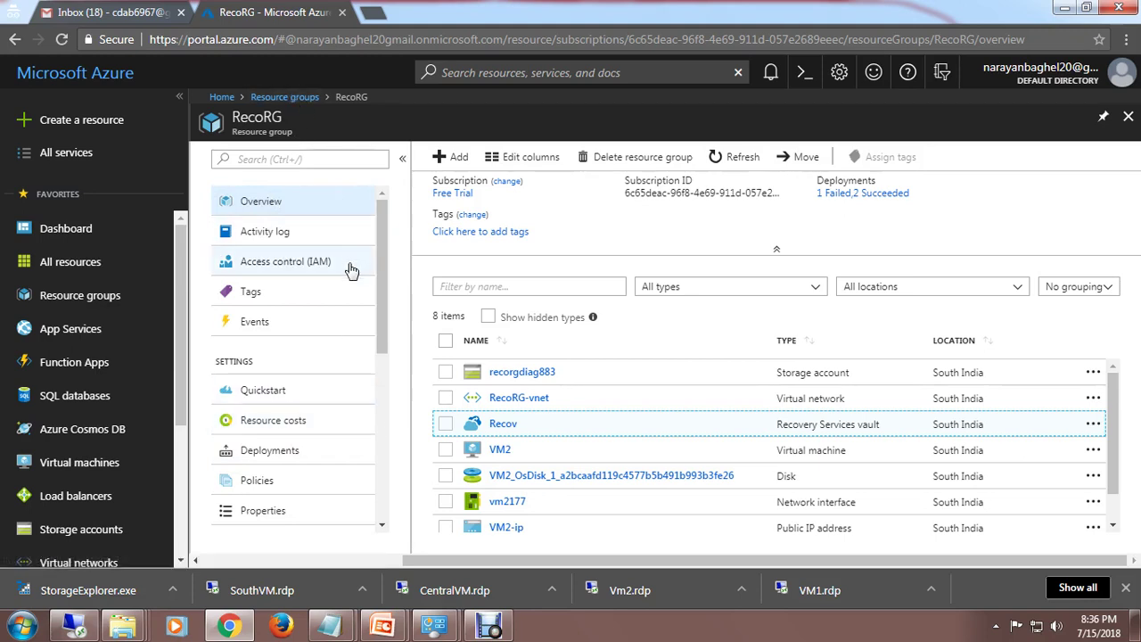
# Step: Open the Recov vault's Backup Infrastructure and view the storage replication type in its Backup Configuration
pyautogui.click(504, 427)
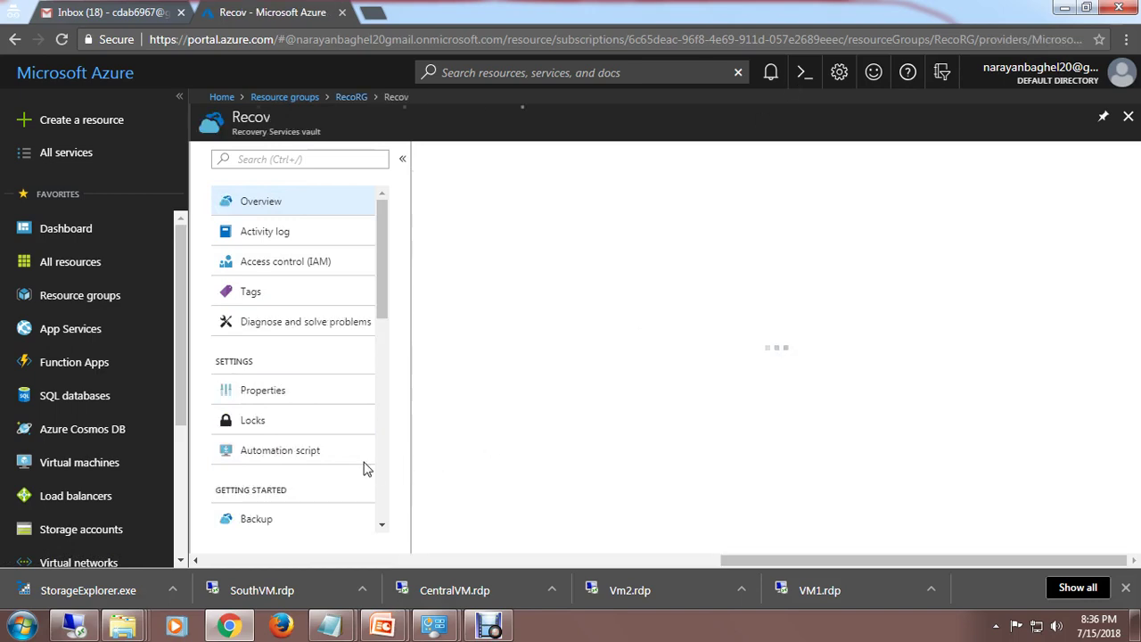
pyautogui.scroll(-6, 352, 470)
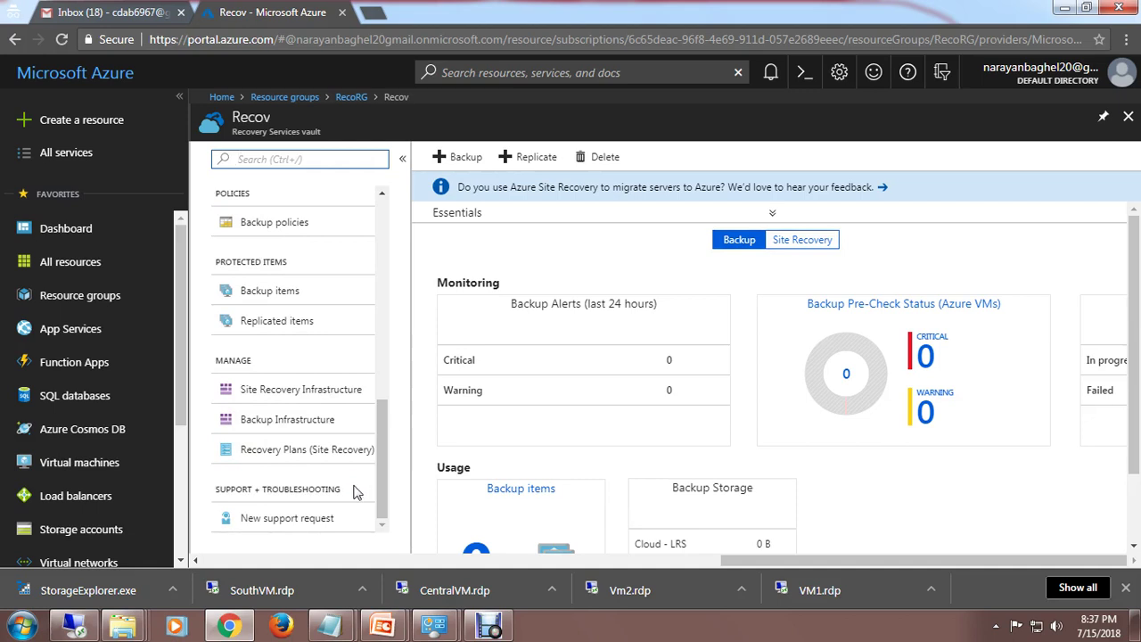
pyautogui.click(286, 426)
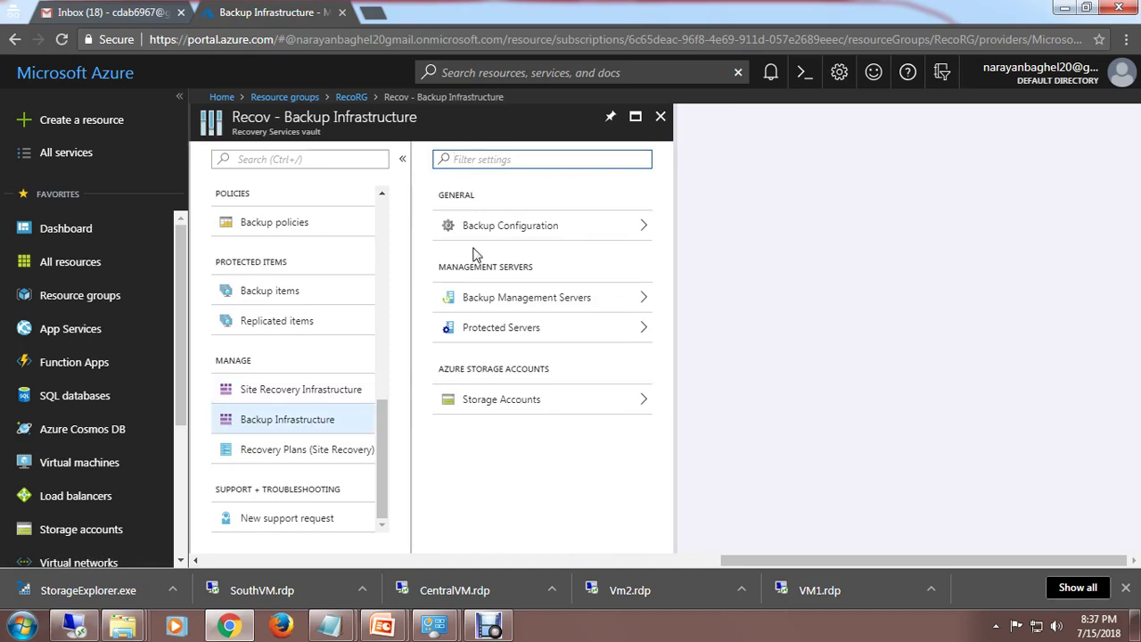
pyautogui.click(644, 234)
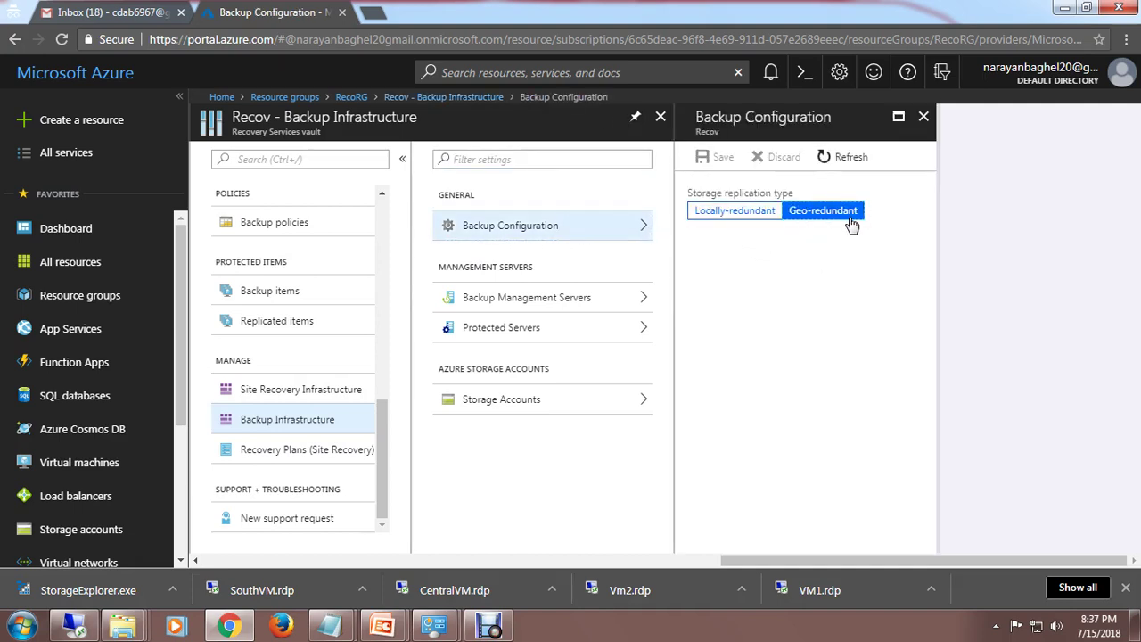
# Step: View and refresh the vault's Backup Management Servers list, close it, and look back over the vault's settings categories
pyautogui.click(640, 299)
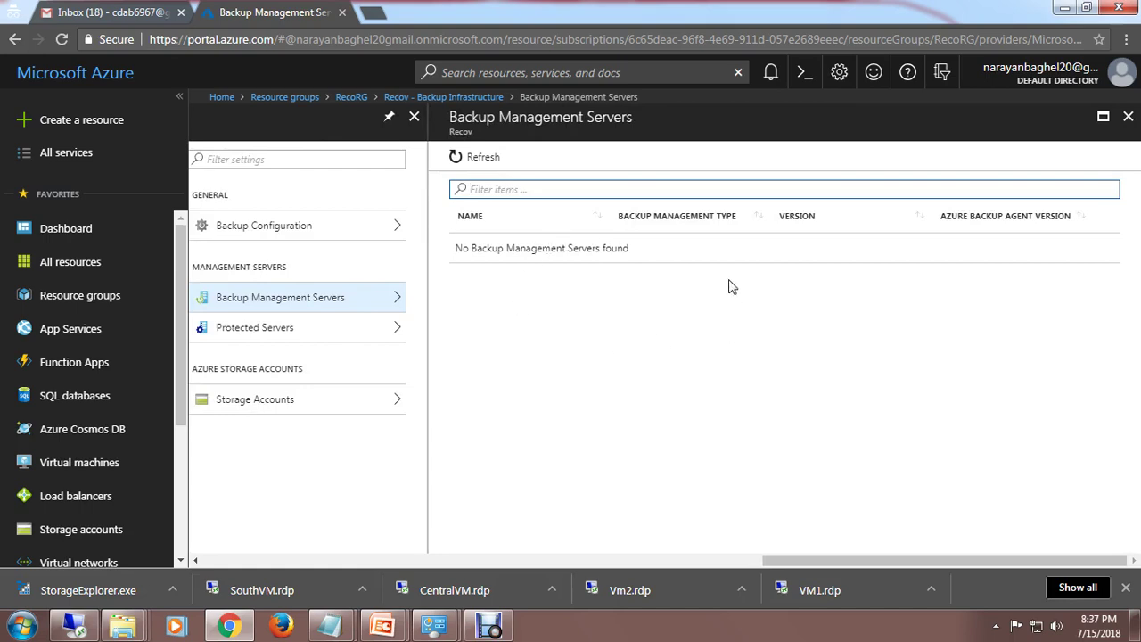
pyautogui.click(475, 156)
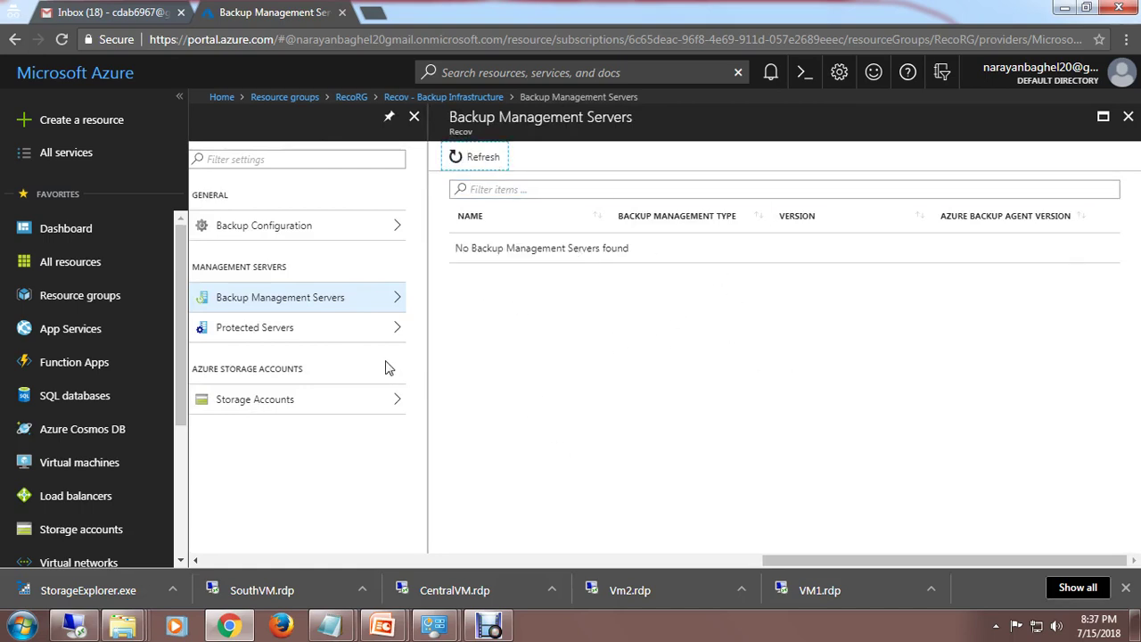
pyautogui.click(1127, 116)
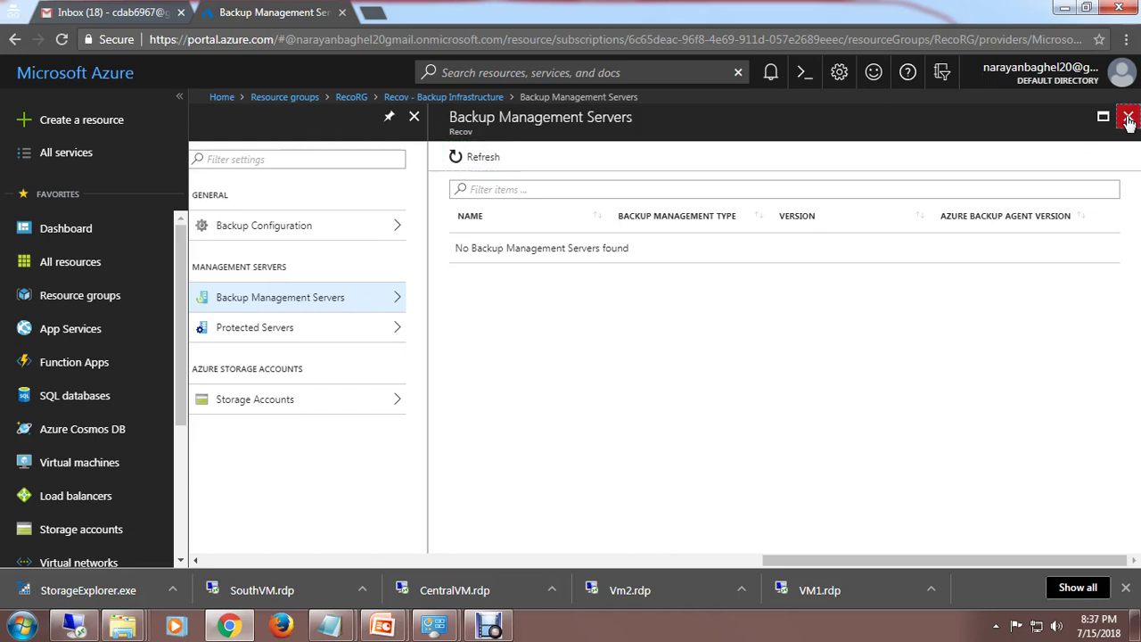
pyautogui.scroll(10, 360, 499)
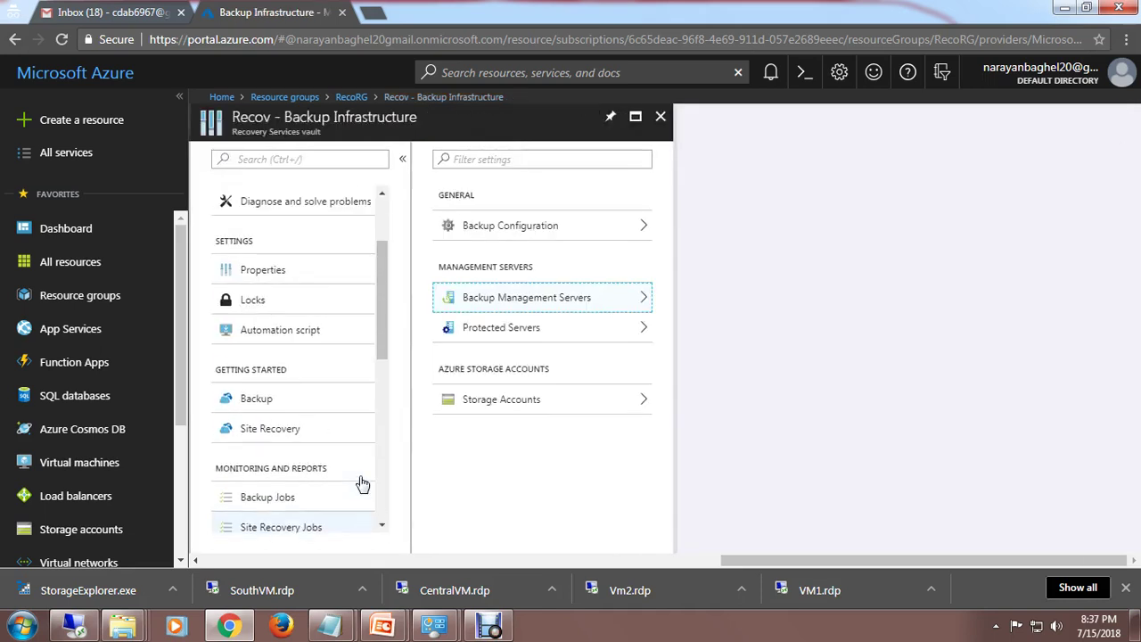
# Step: Return to the list of all resource groups, and switch to the PowerPoint slide show about Recovery Services vaults
pyautogui.click(283, 97)
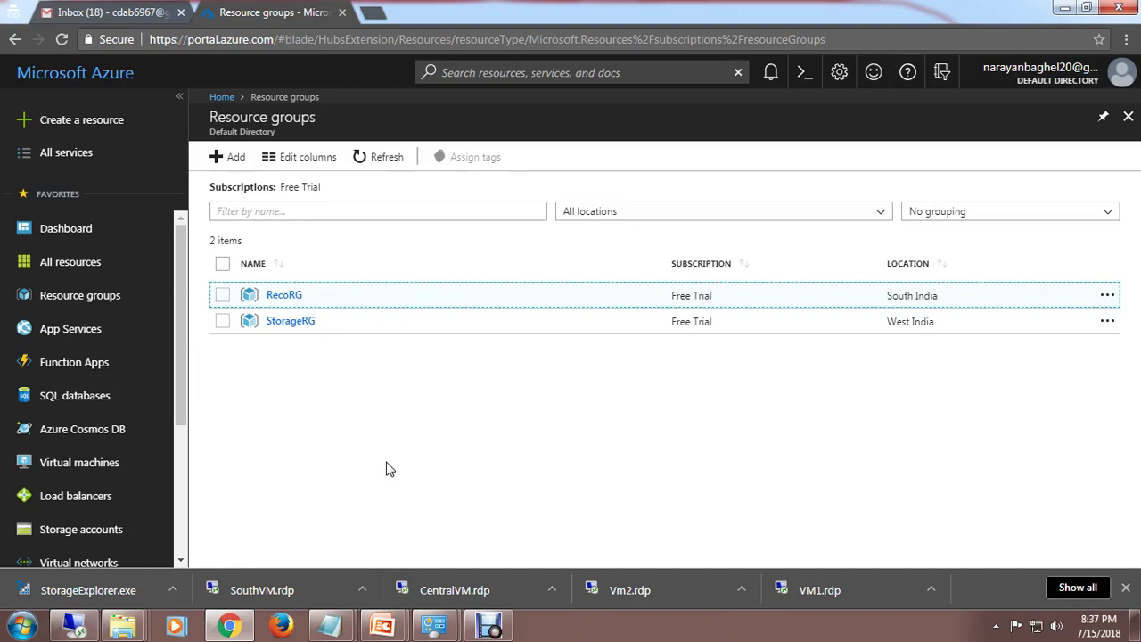
pyautogui.moveTo(382, 626)
pyautogui.click(487, 488)
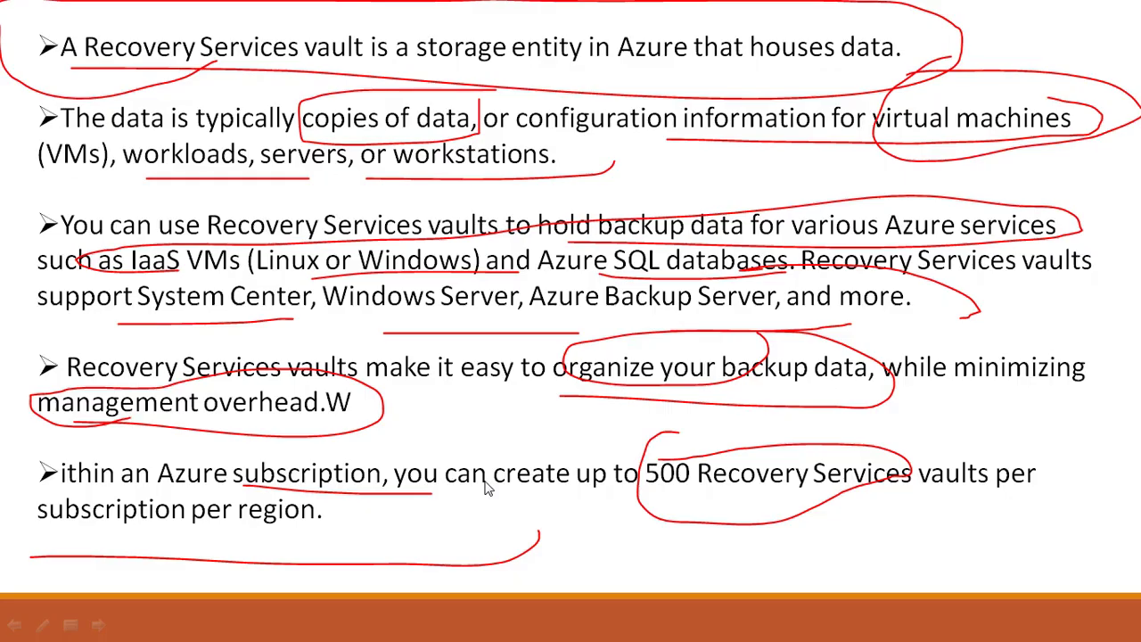